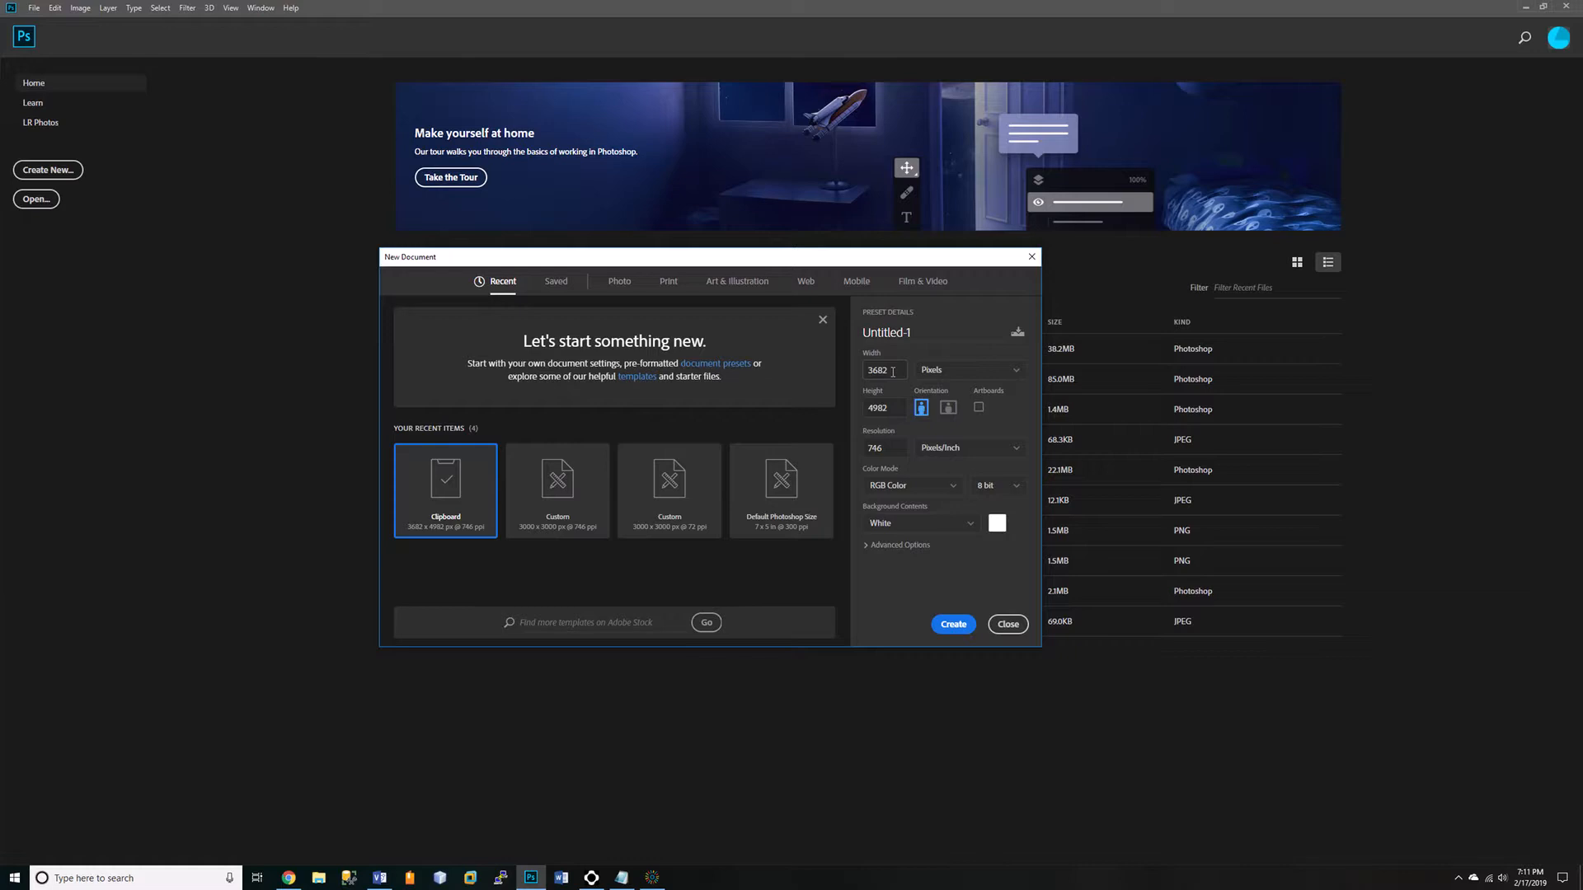
Create a new document 3000 pixels wide and 3000 pixels high with a white background.
left_click_drag(893, 372, 865, 370)
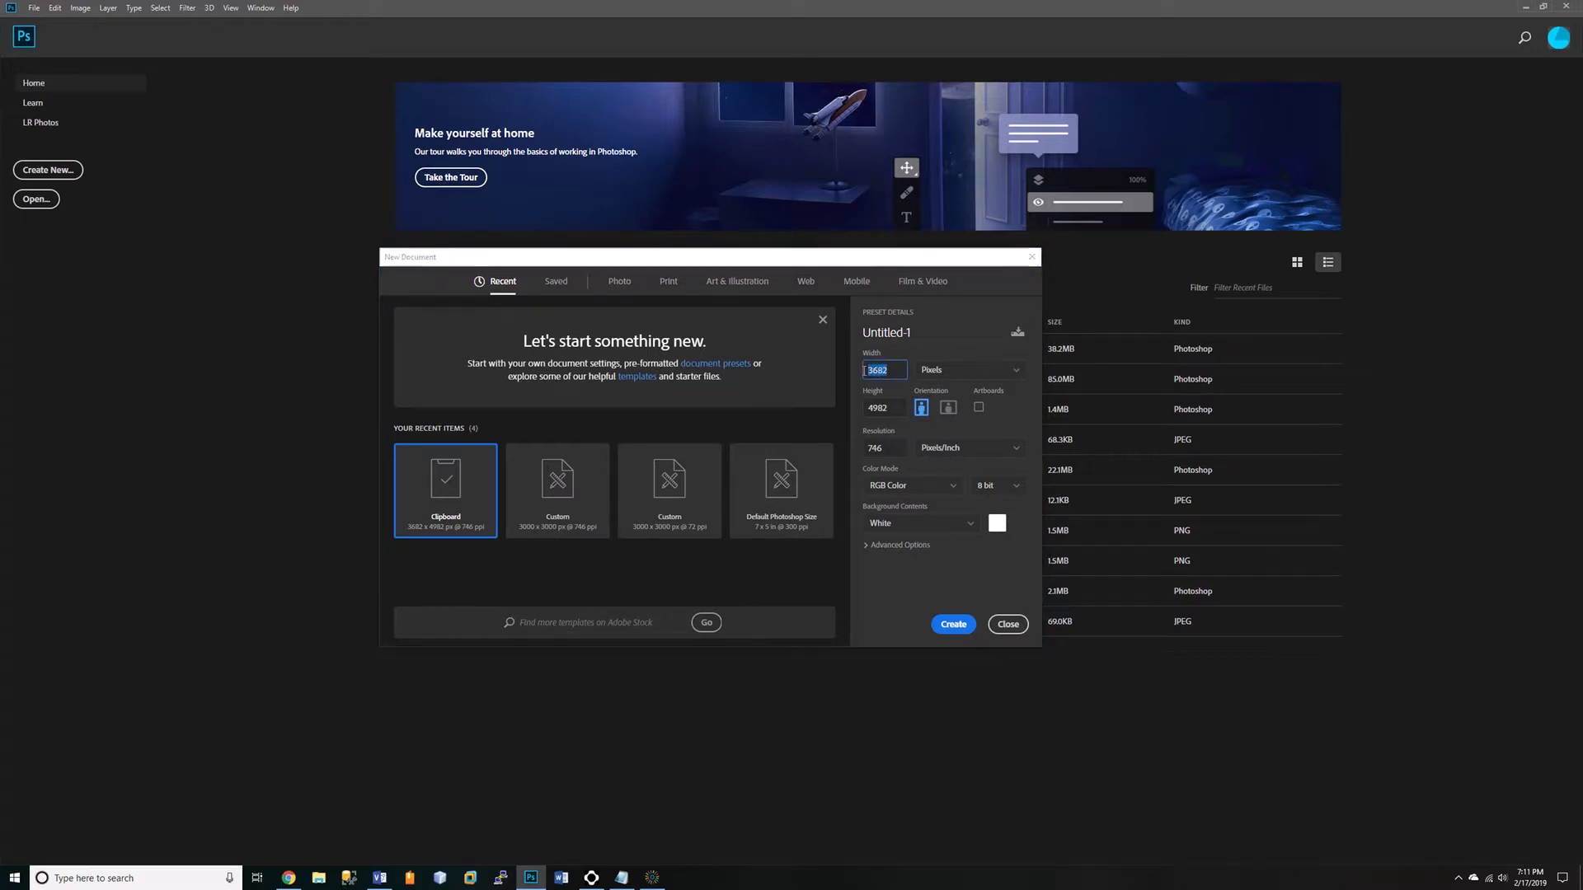
type("3000")
left_click(894, 408)
type("3000")
left_click(950, 627)
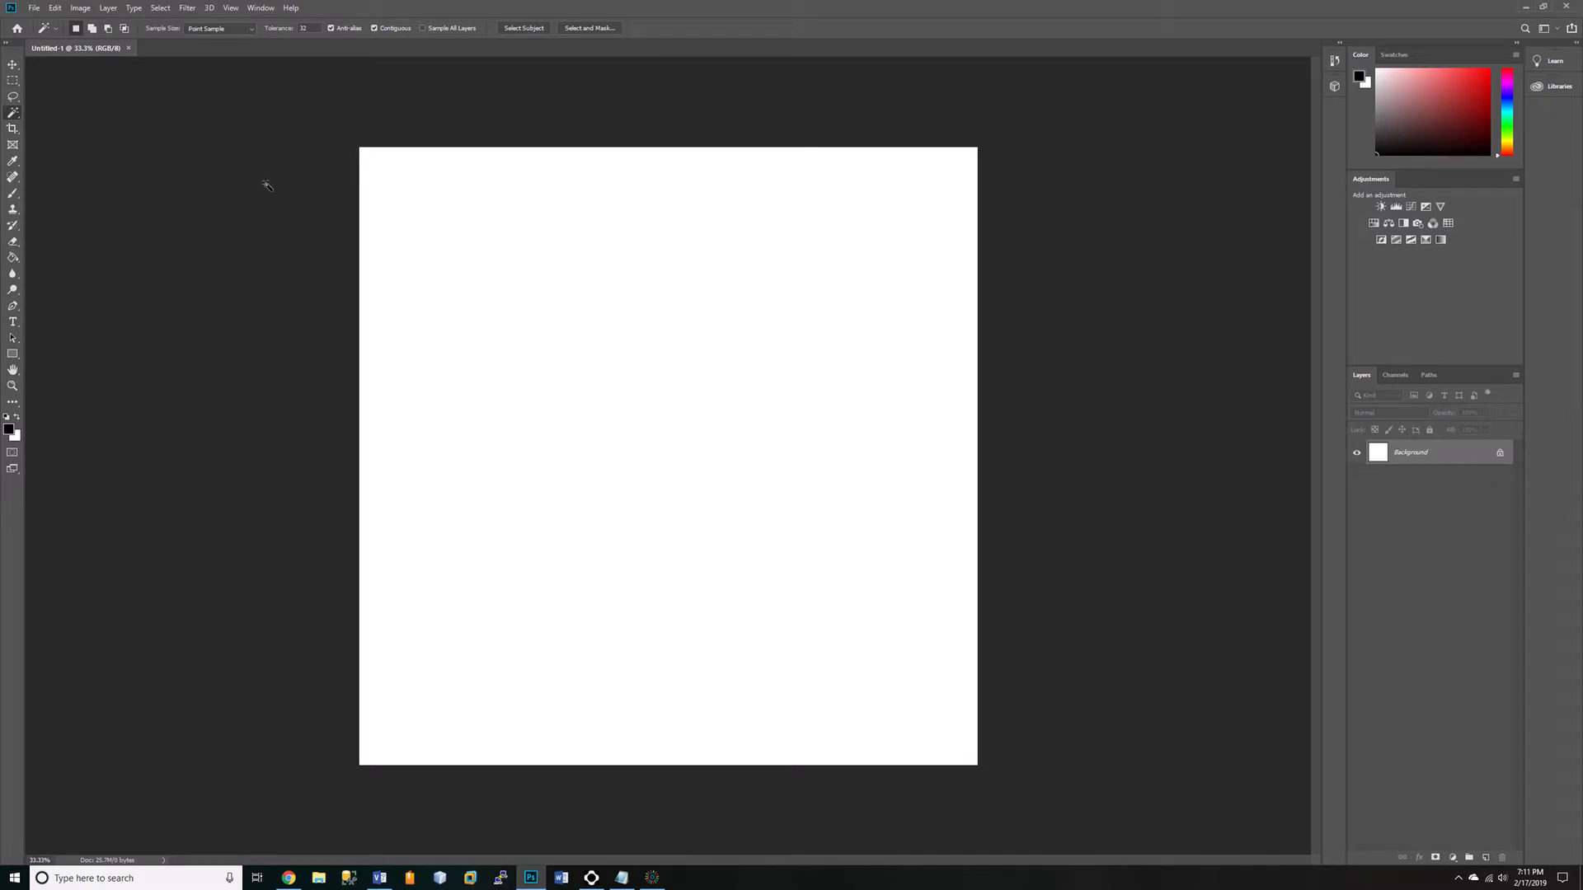
Open the jaypic image as a smart object and move its layer into the Untitled-1 document.
left_click(34, 9)
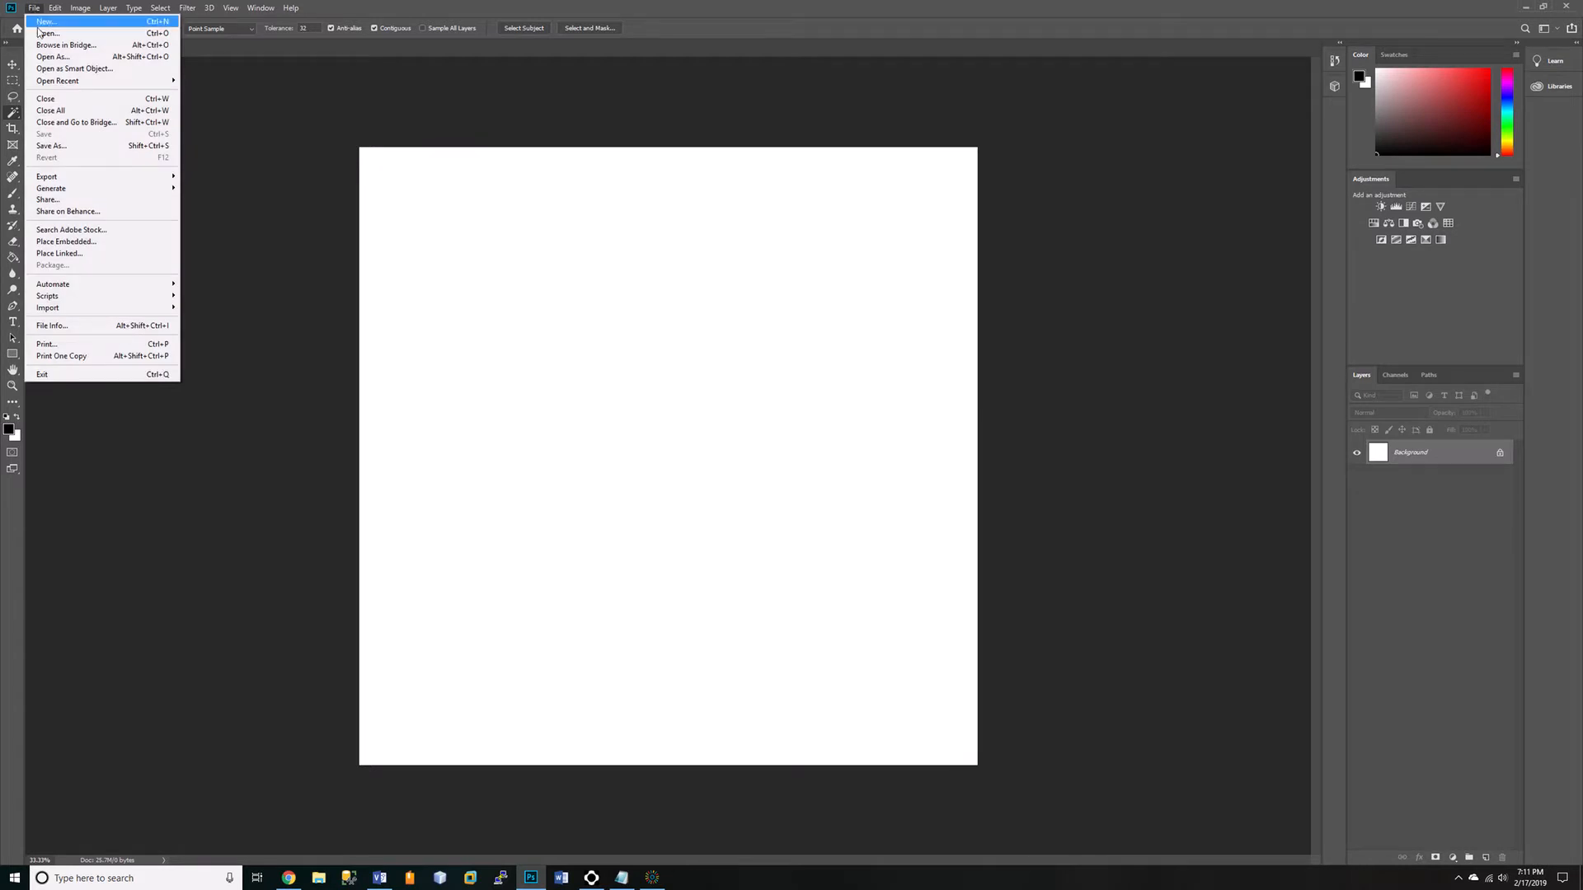
left_click(60, 72)
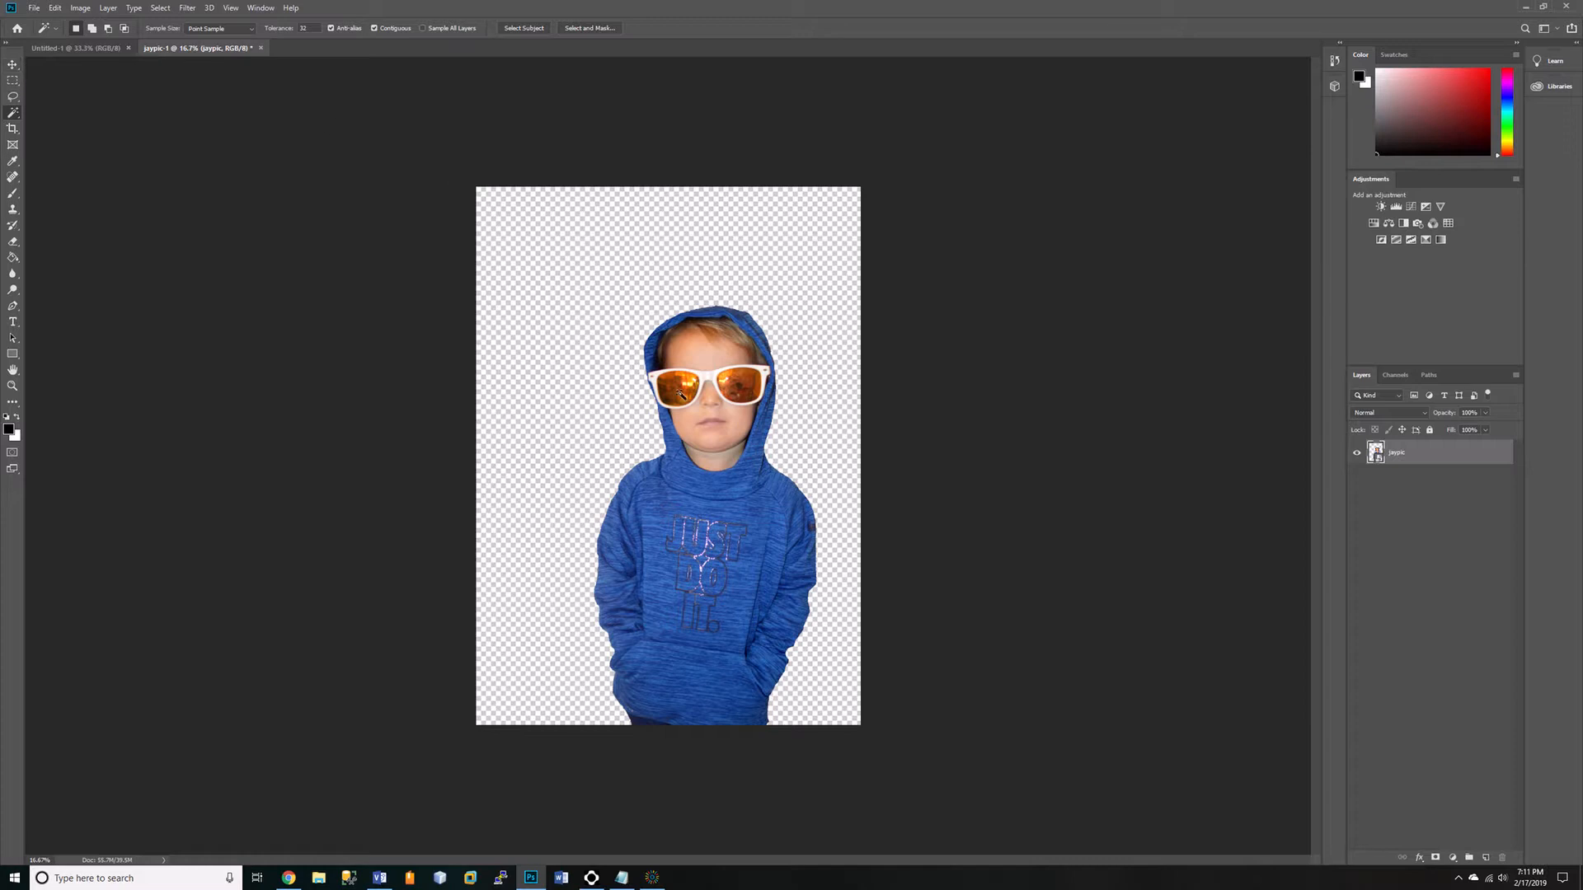
left_click(13, 64)
left_click_drag(677, 397, 717, 377)
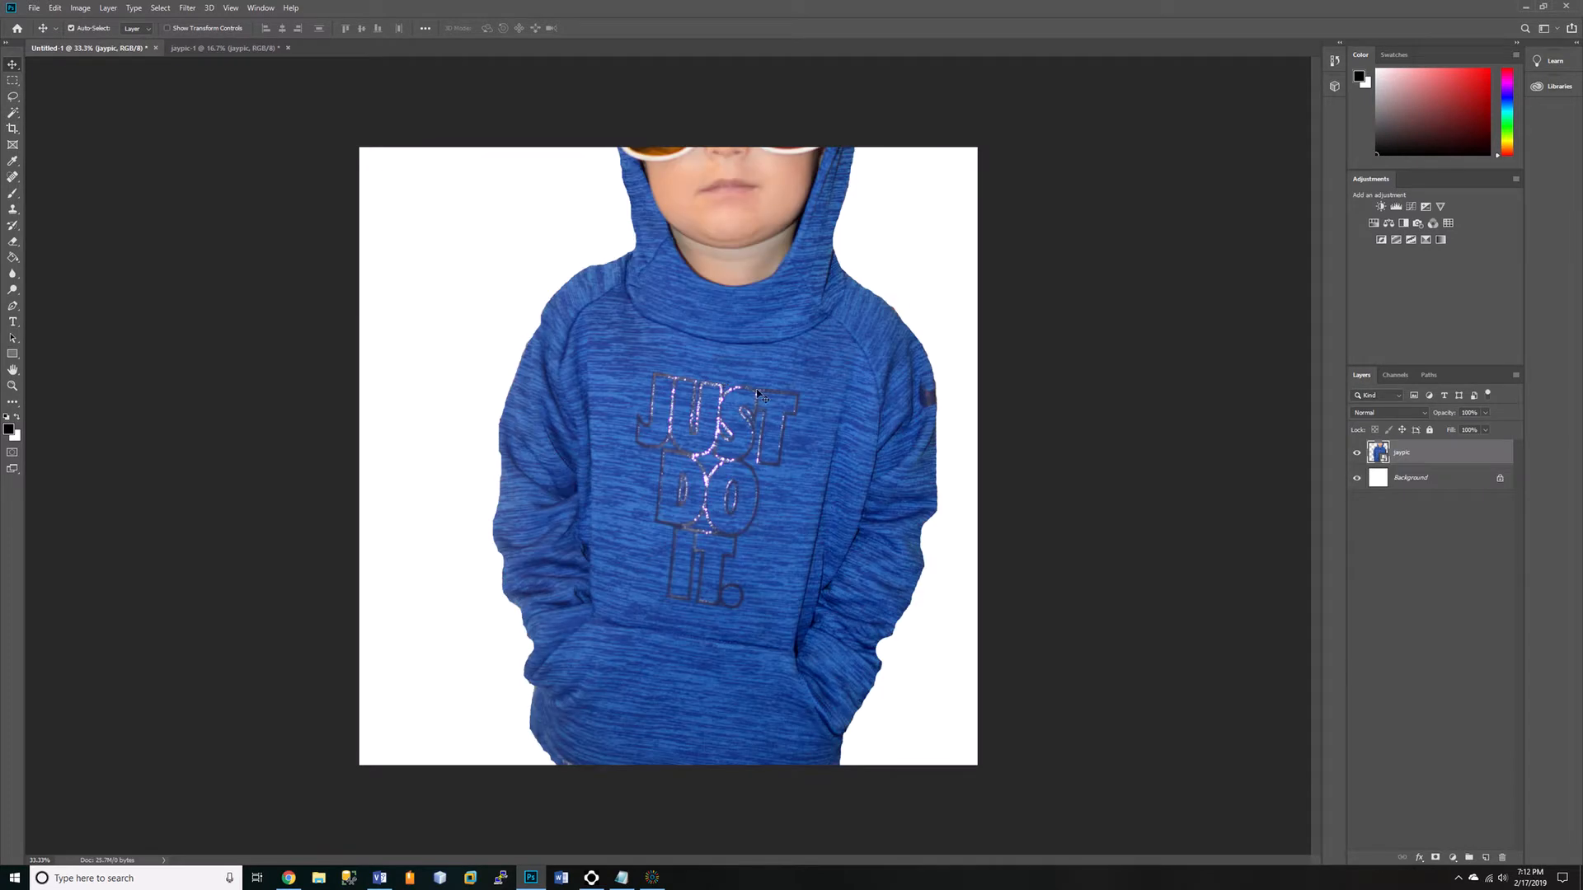
Scale the jaypic layer proportionally to about 71.6% and place the boy on the canvas's right side, with the layer's lower edge on the canvas edge.
key("ctrl")
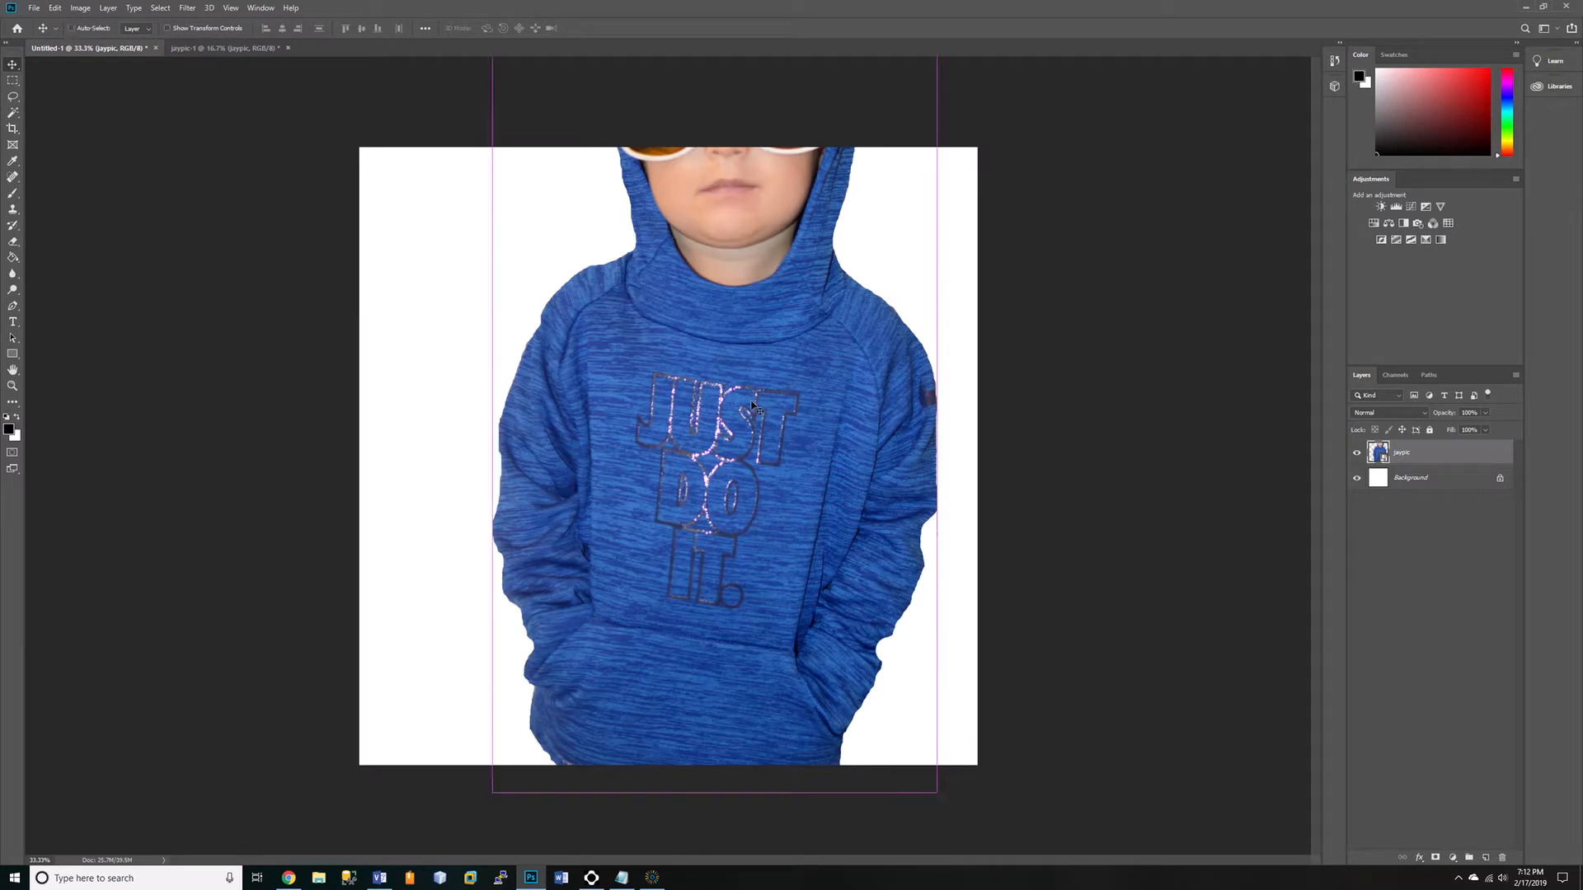
key("ctrl+t")
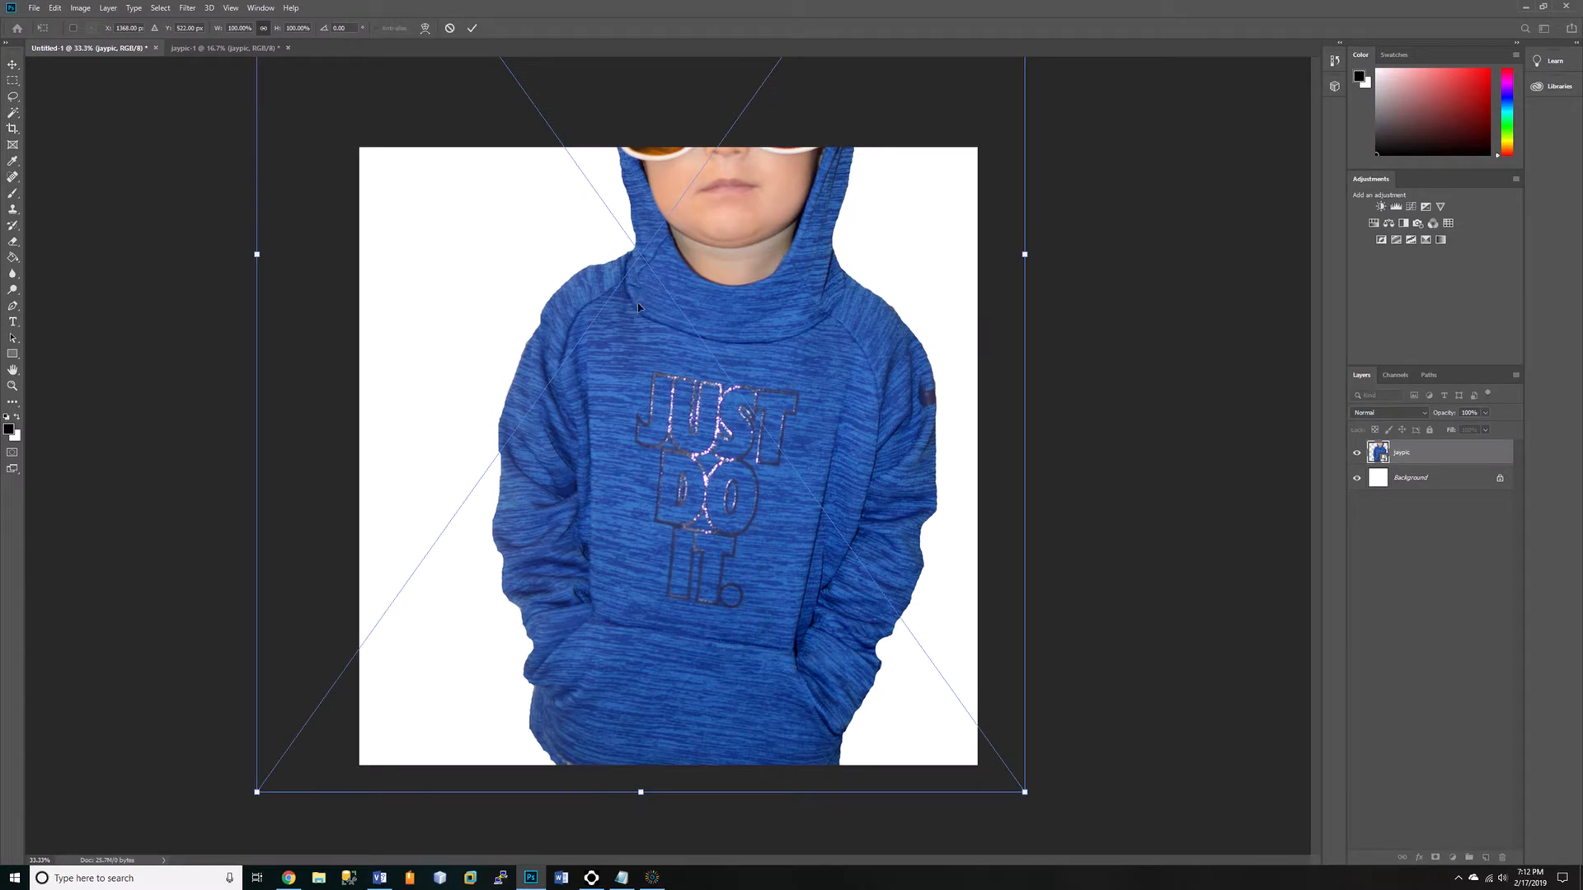
left_click_drag(642, 314, 757, 683)
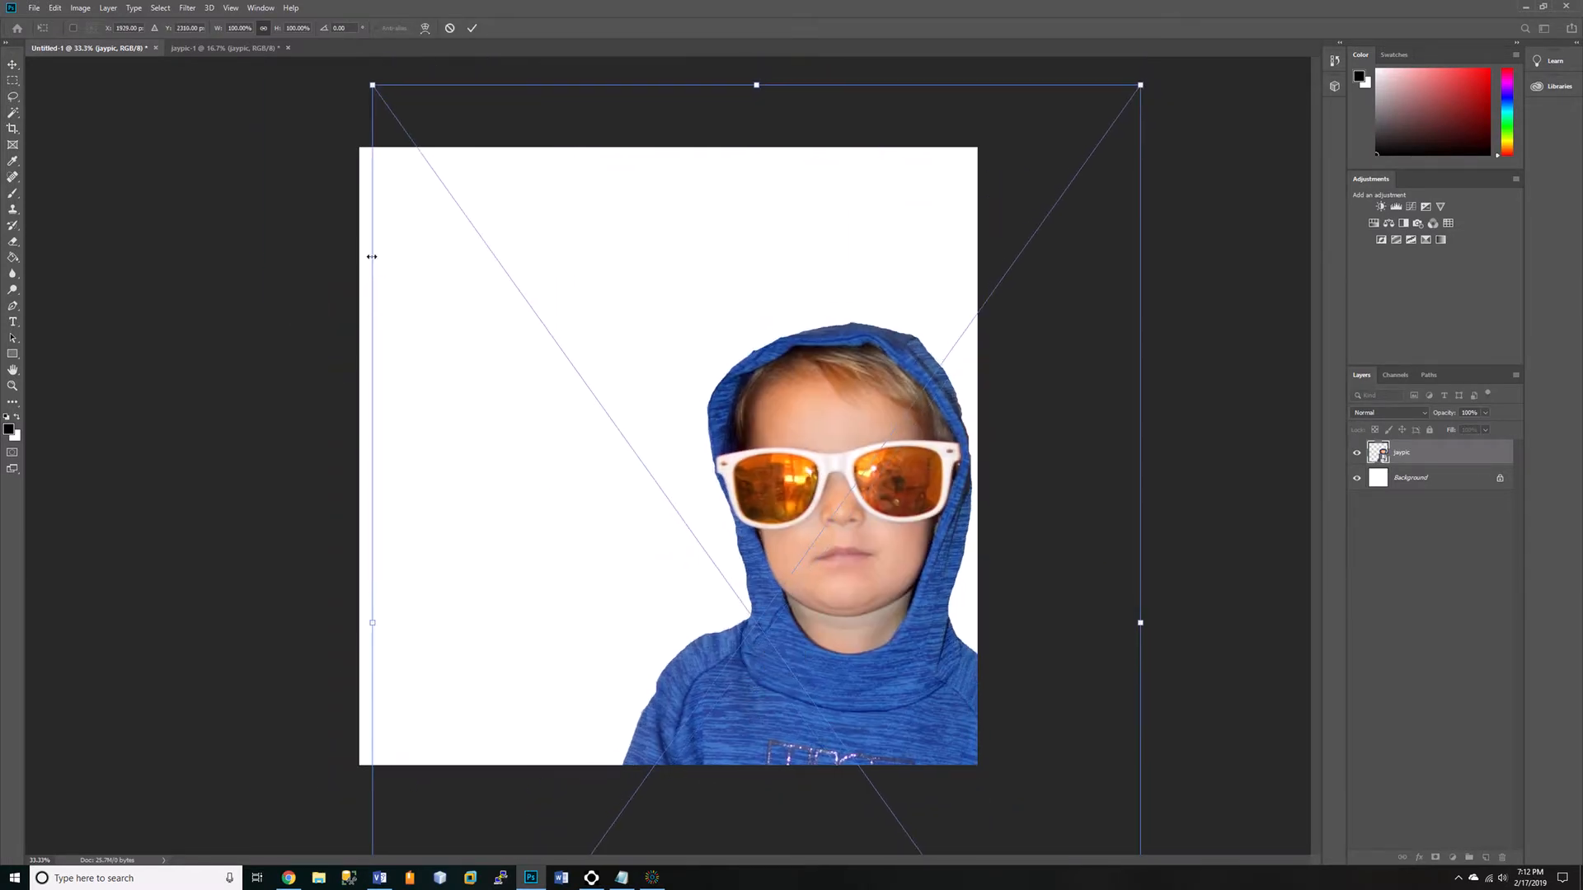
left_click_drag(373, 85, 601, 382)
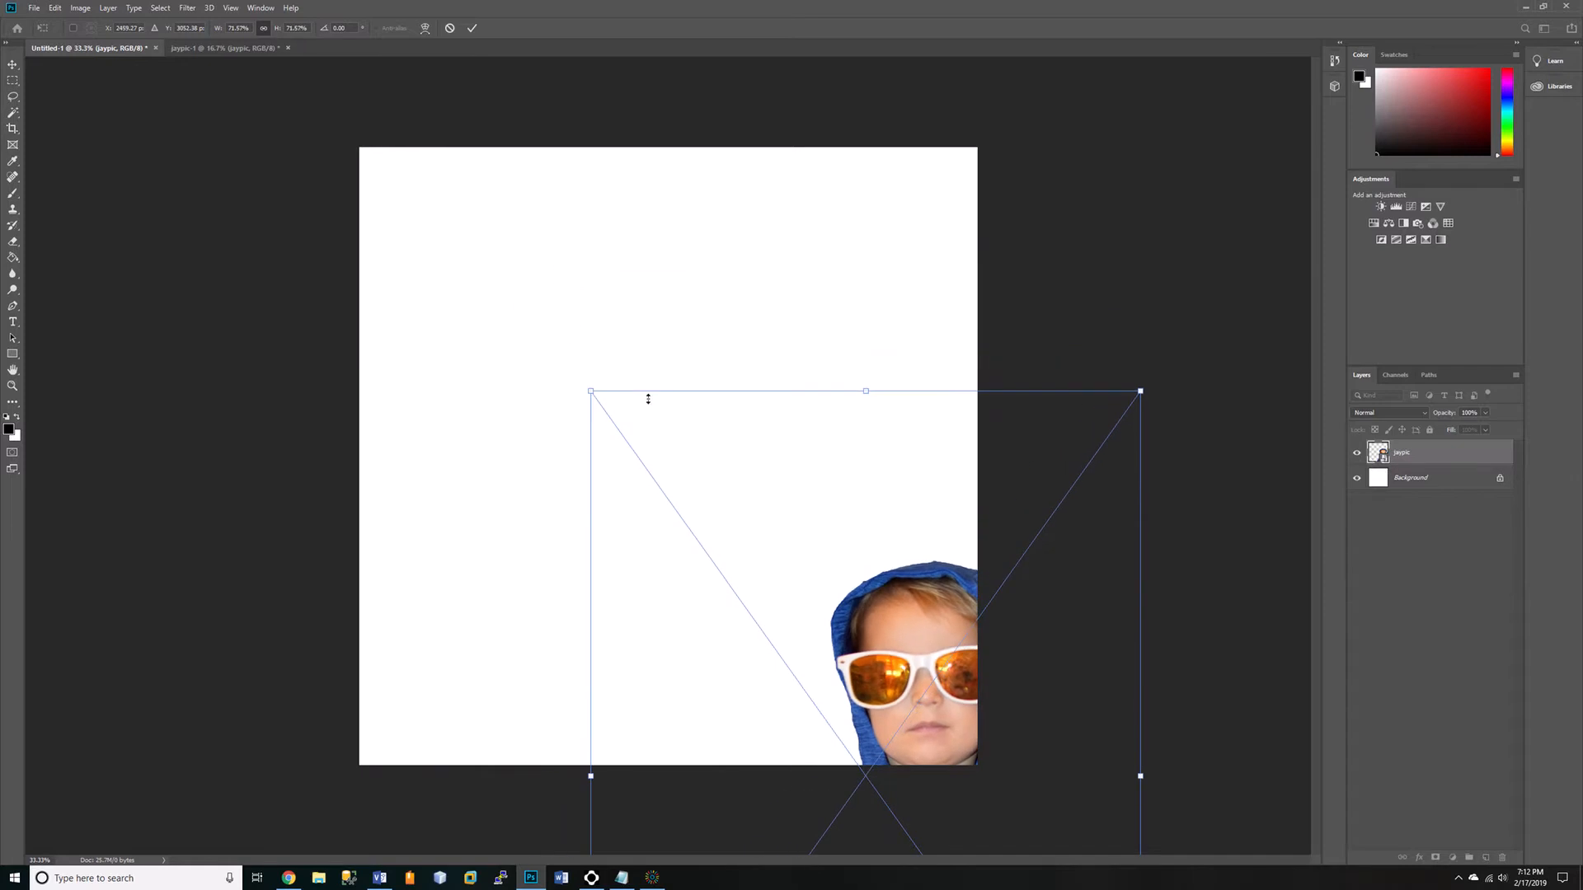
left_click_drag(907, 660, 814, 289)
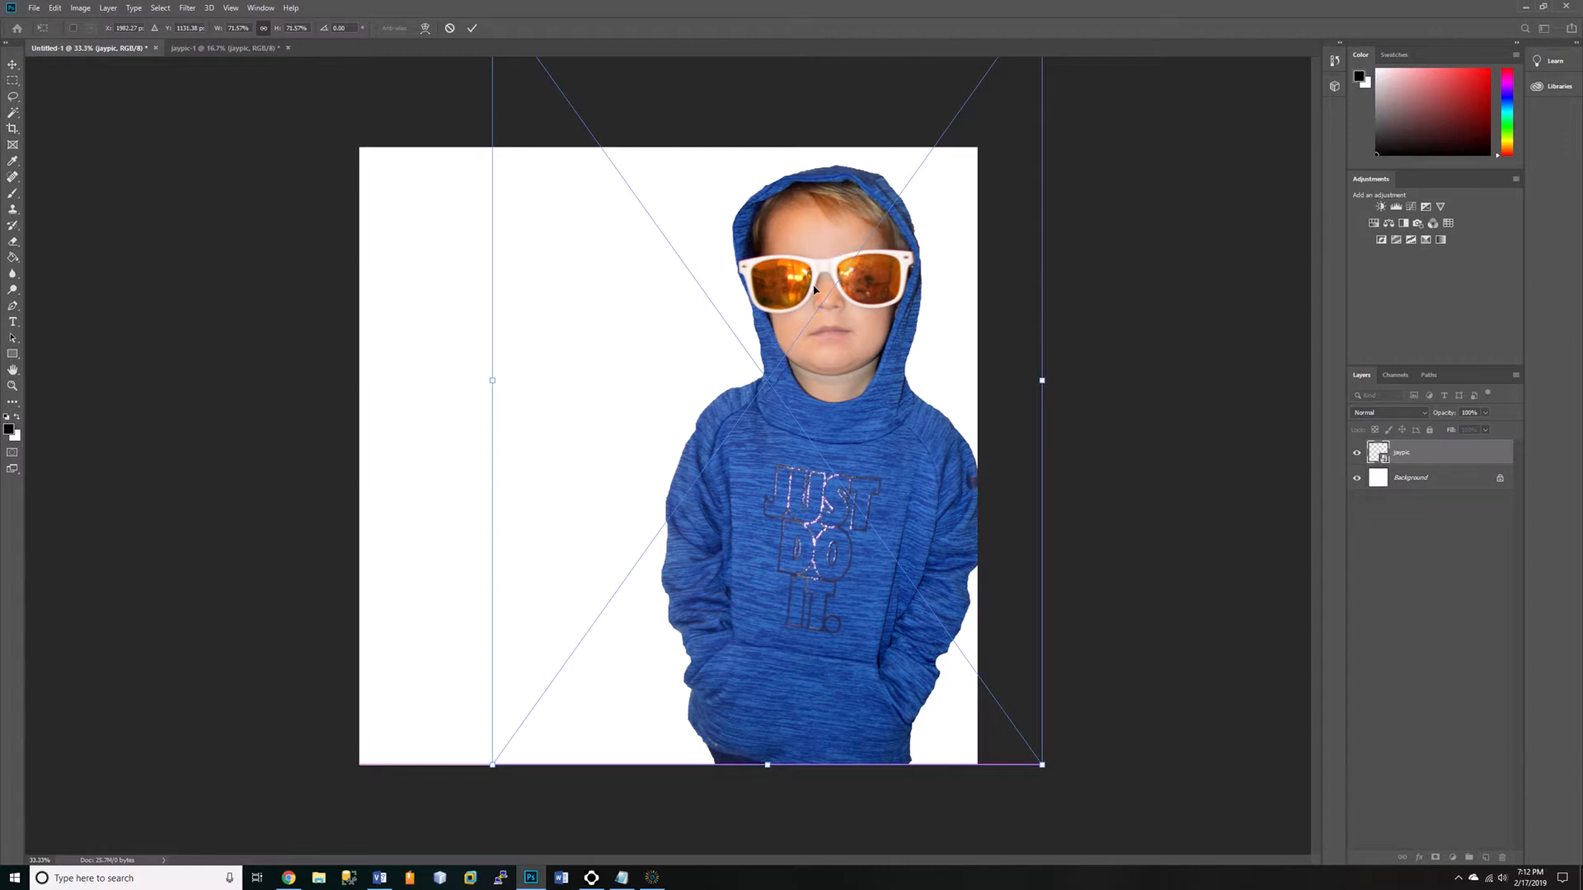
left_click(473, 29)
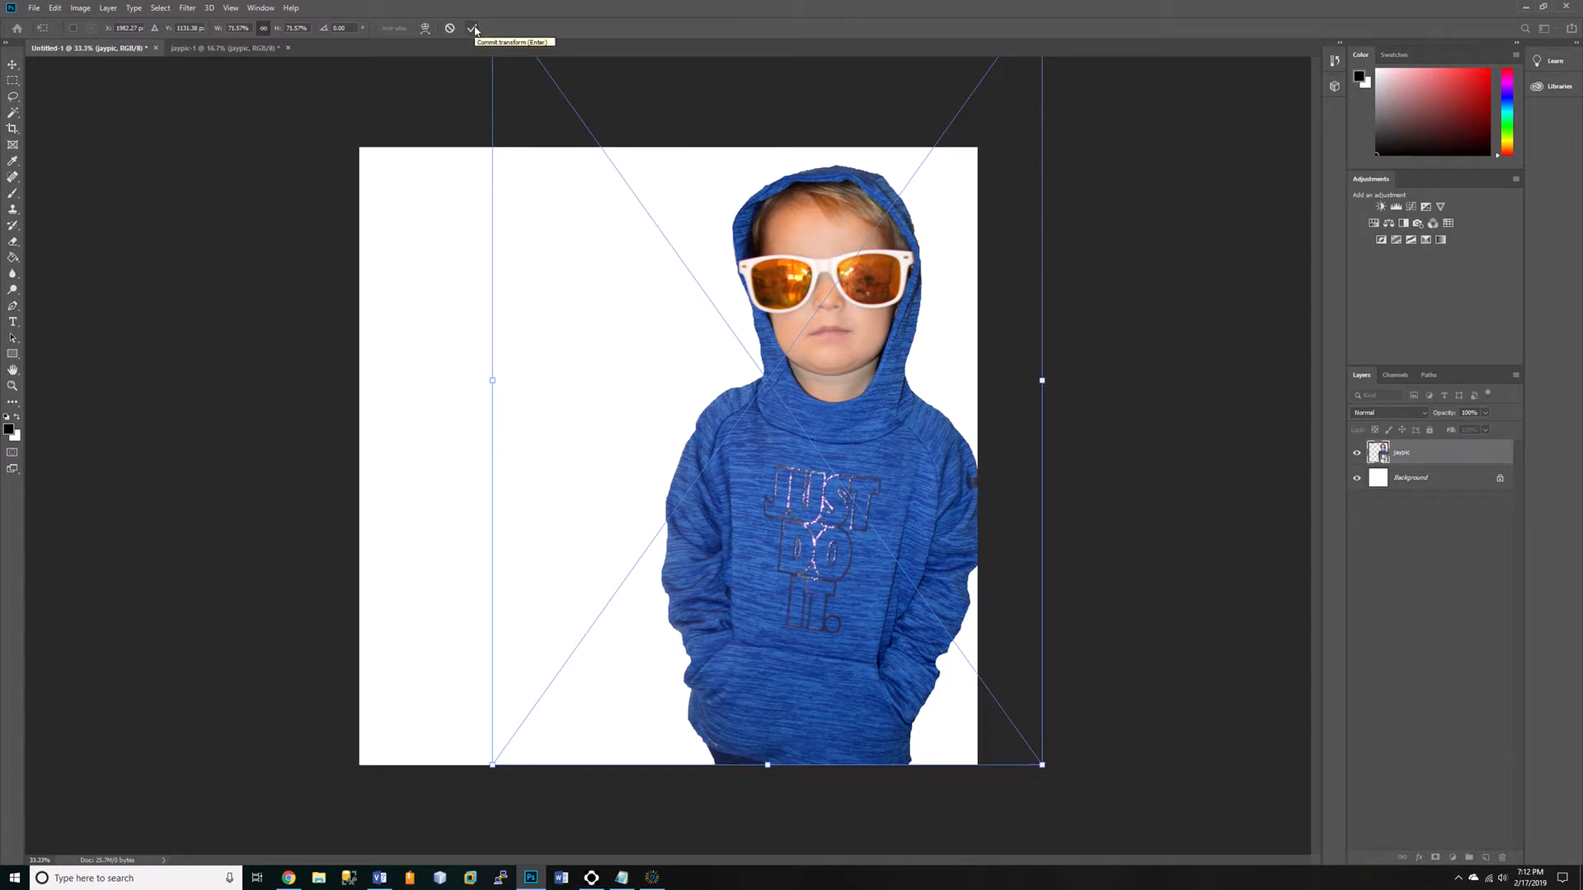
left_click(474, 29)
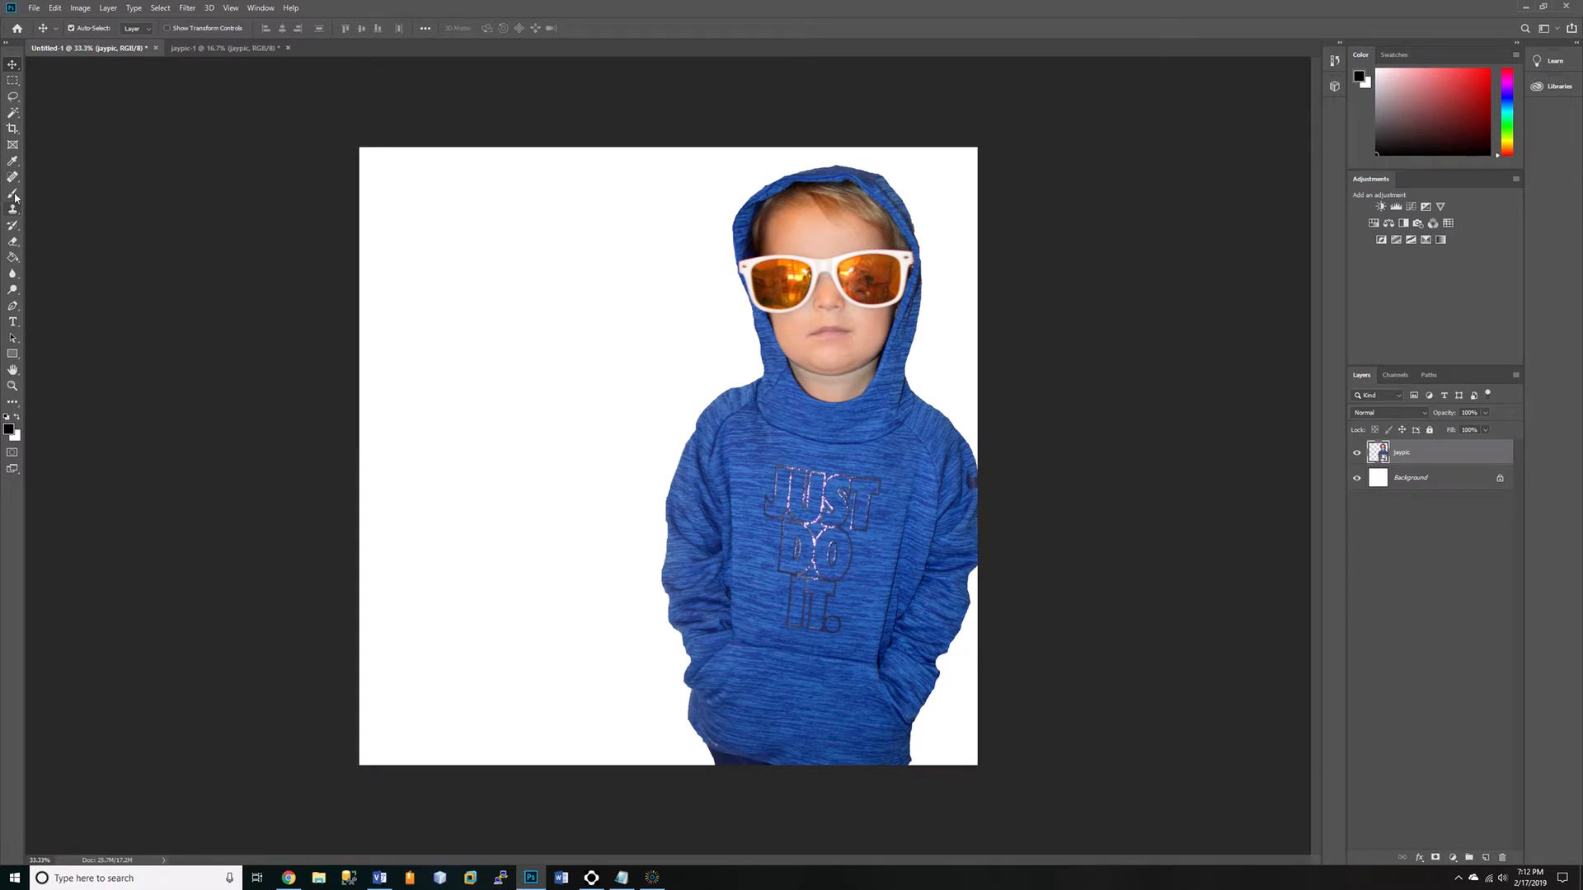
Fill the Background layer with a horizontal white-to-black linear gradient running from the canvas's left side toward its right.
left_click(14, 260)
left_click(66, 257)
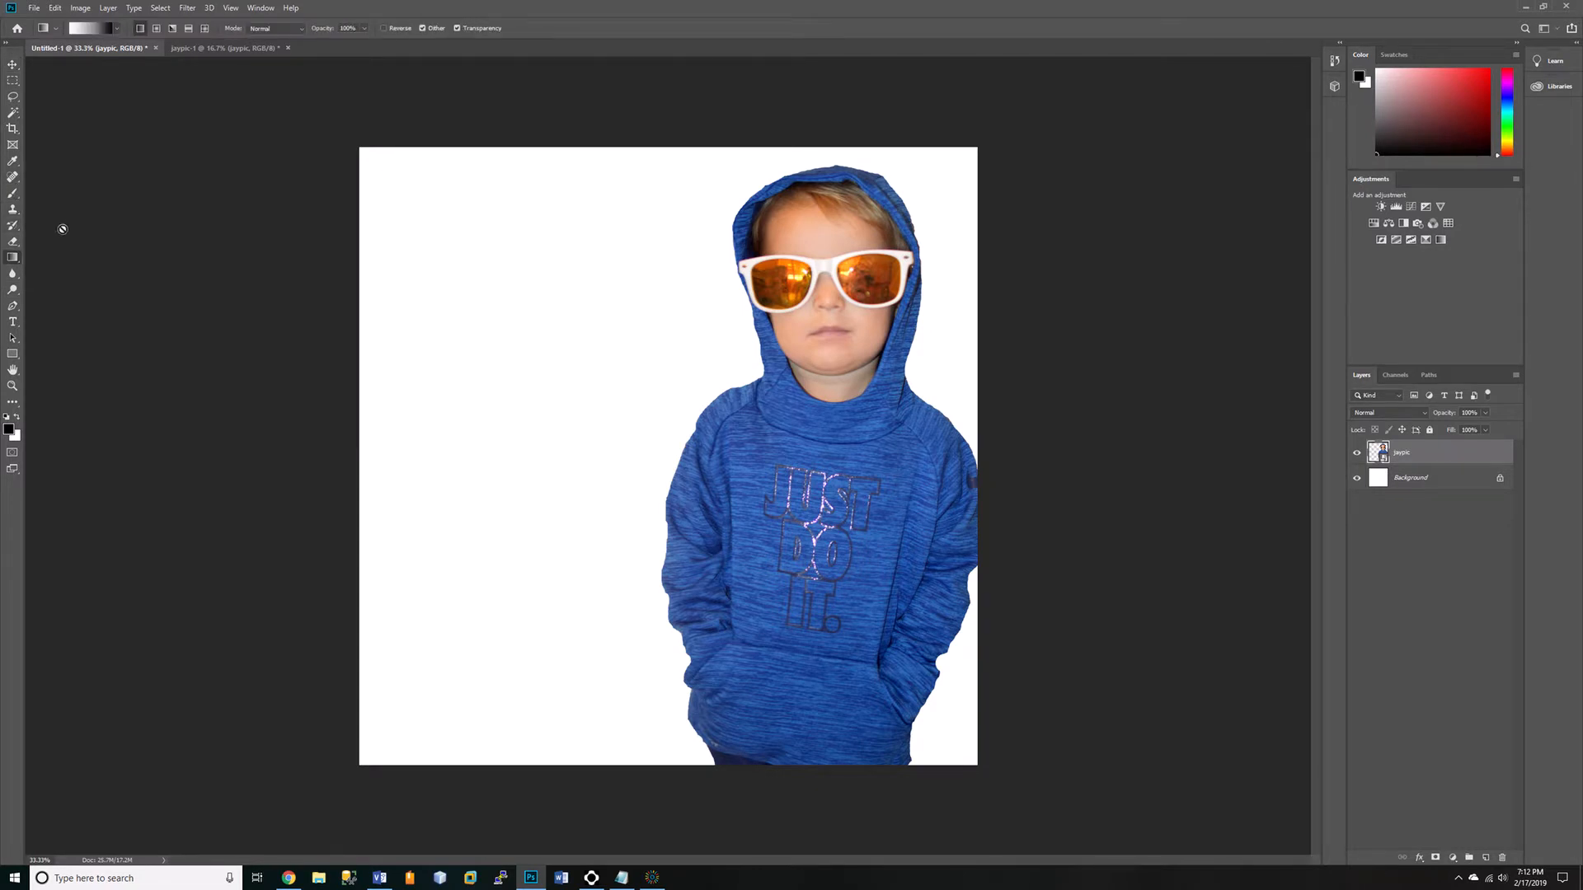
left_click(85, 30)
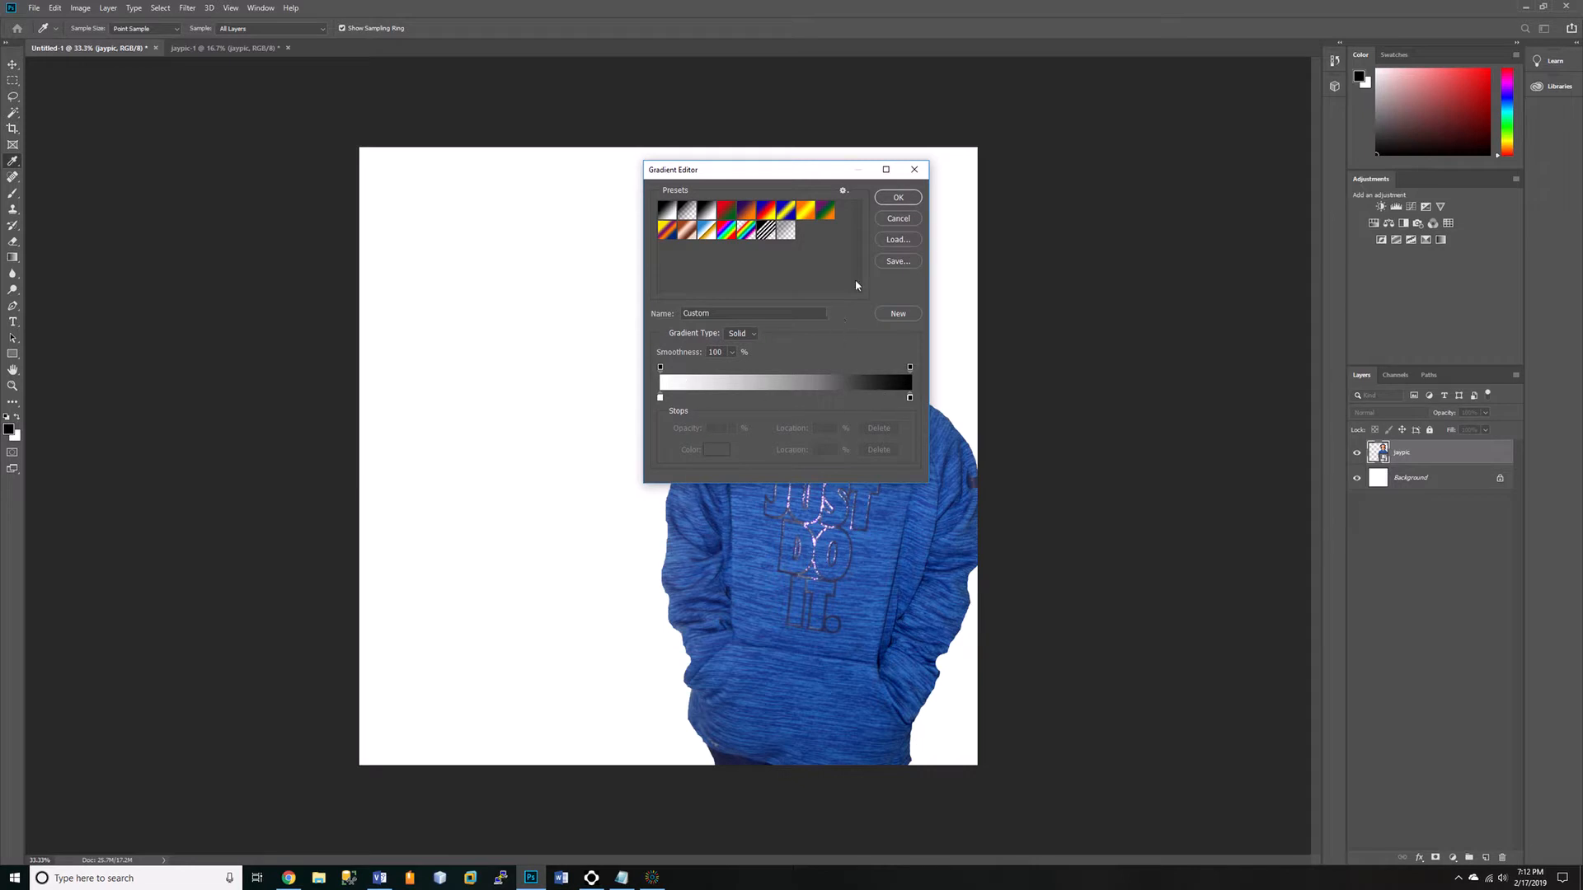
left_click(898, 198)
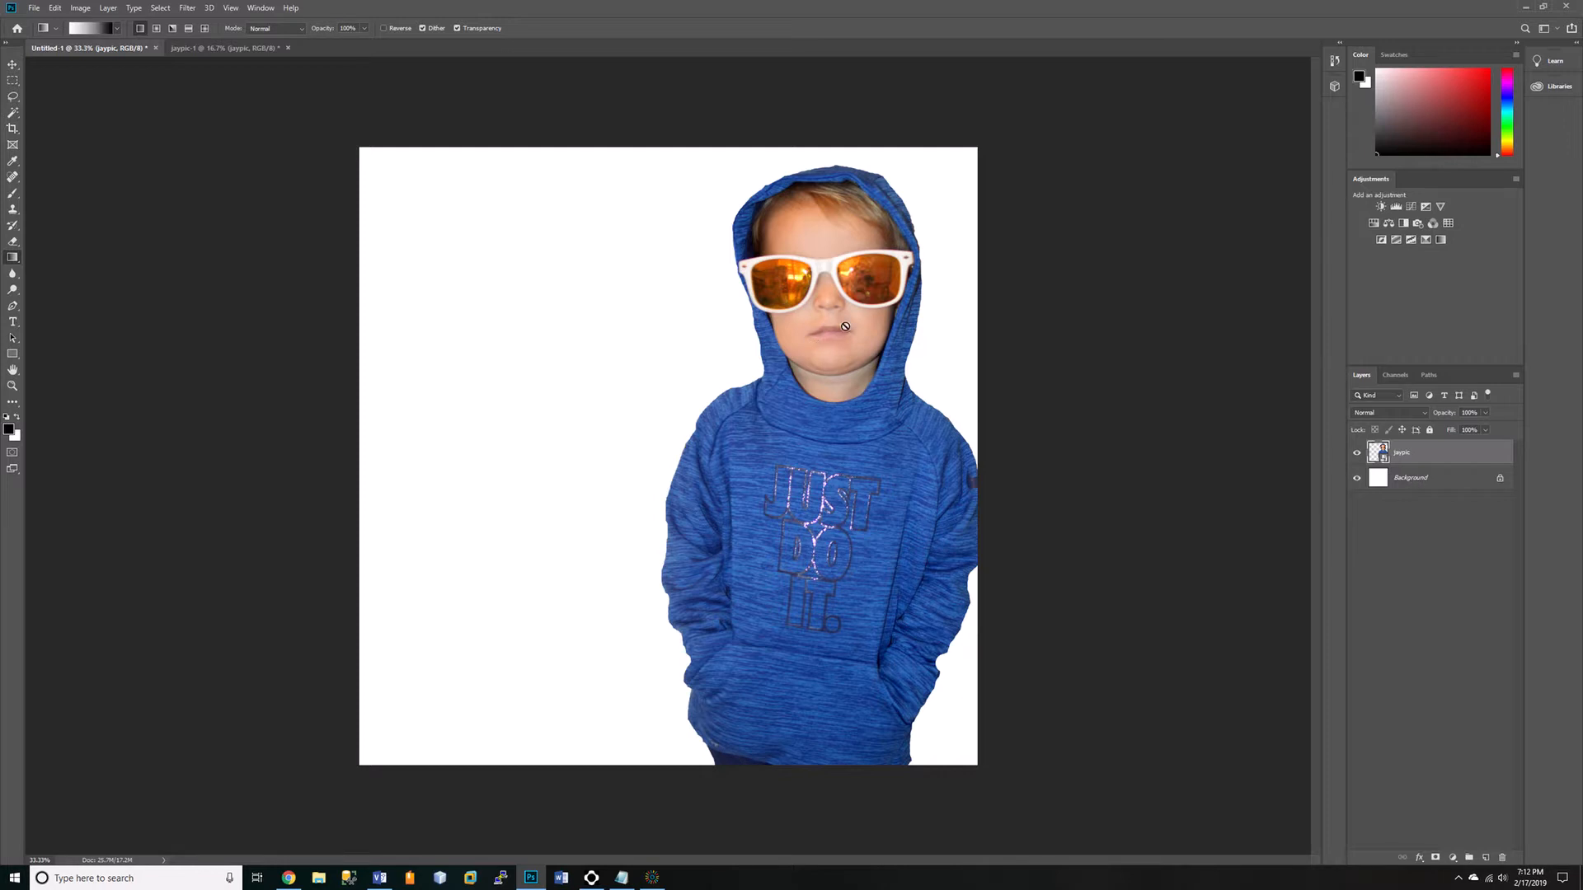
left_click(1409, 484)
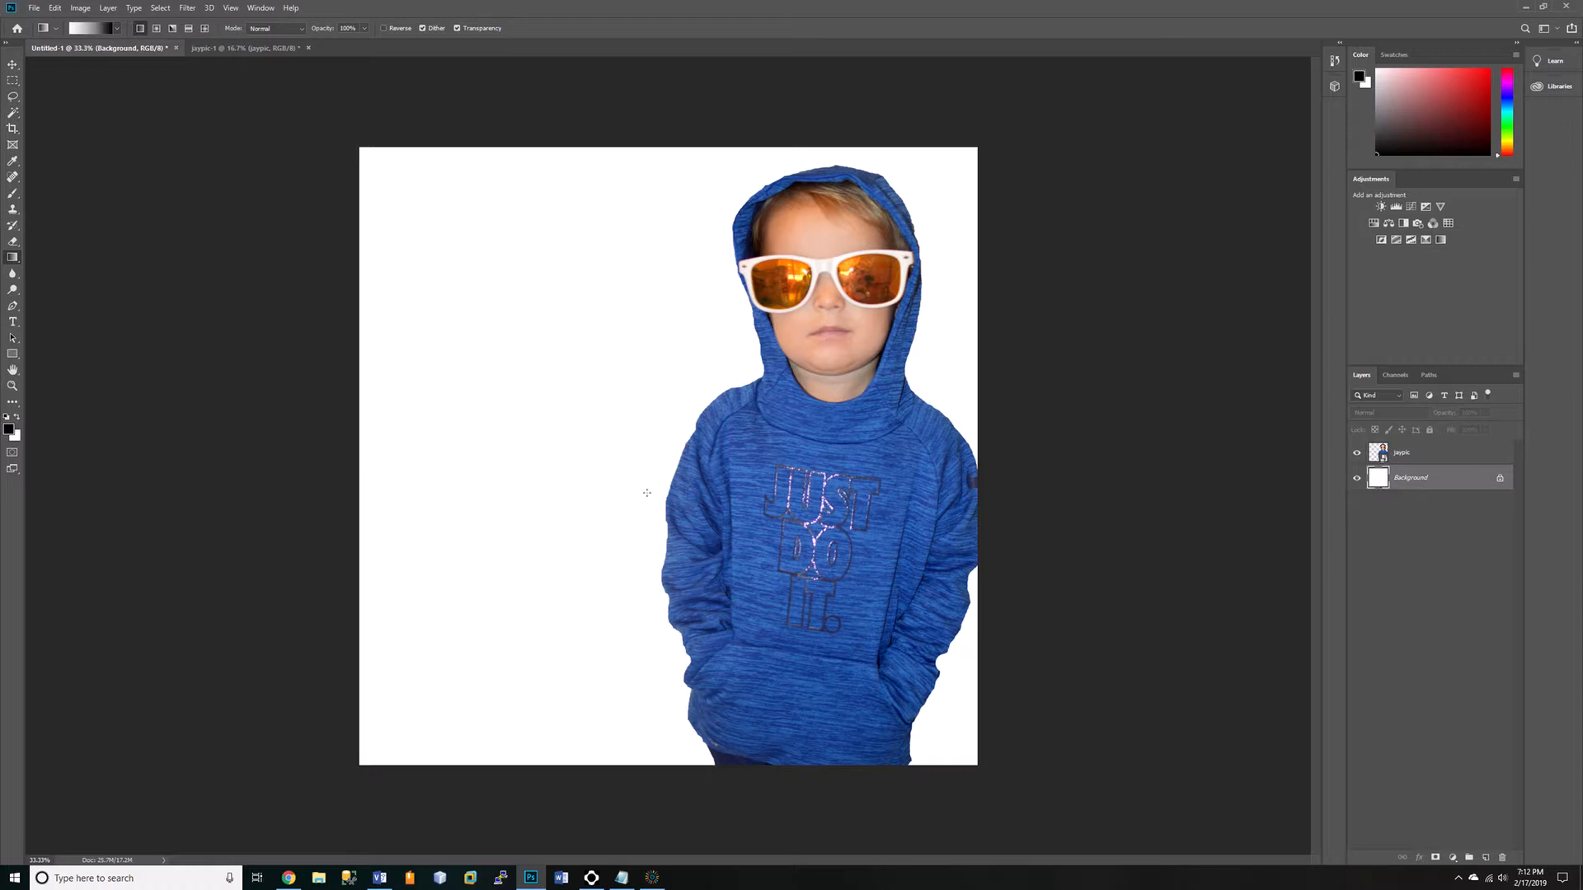
left_click_drag(376, 416, 908, 418)
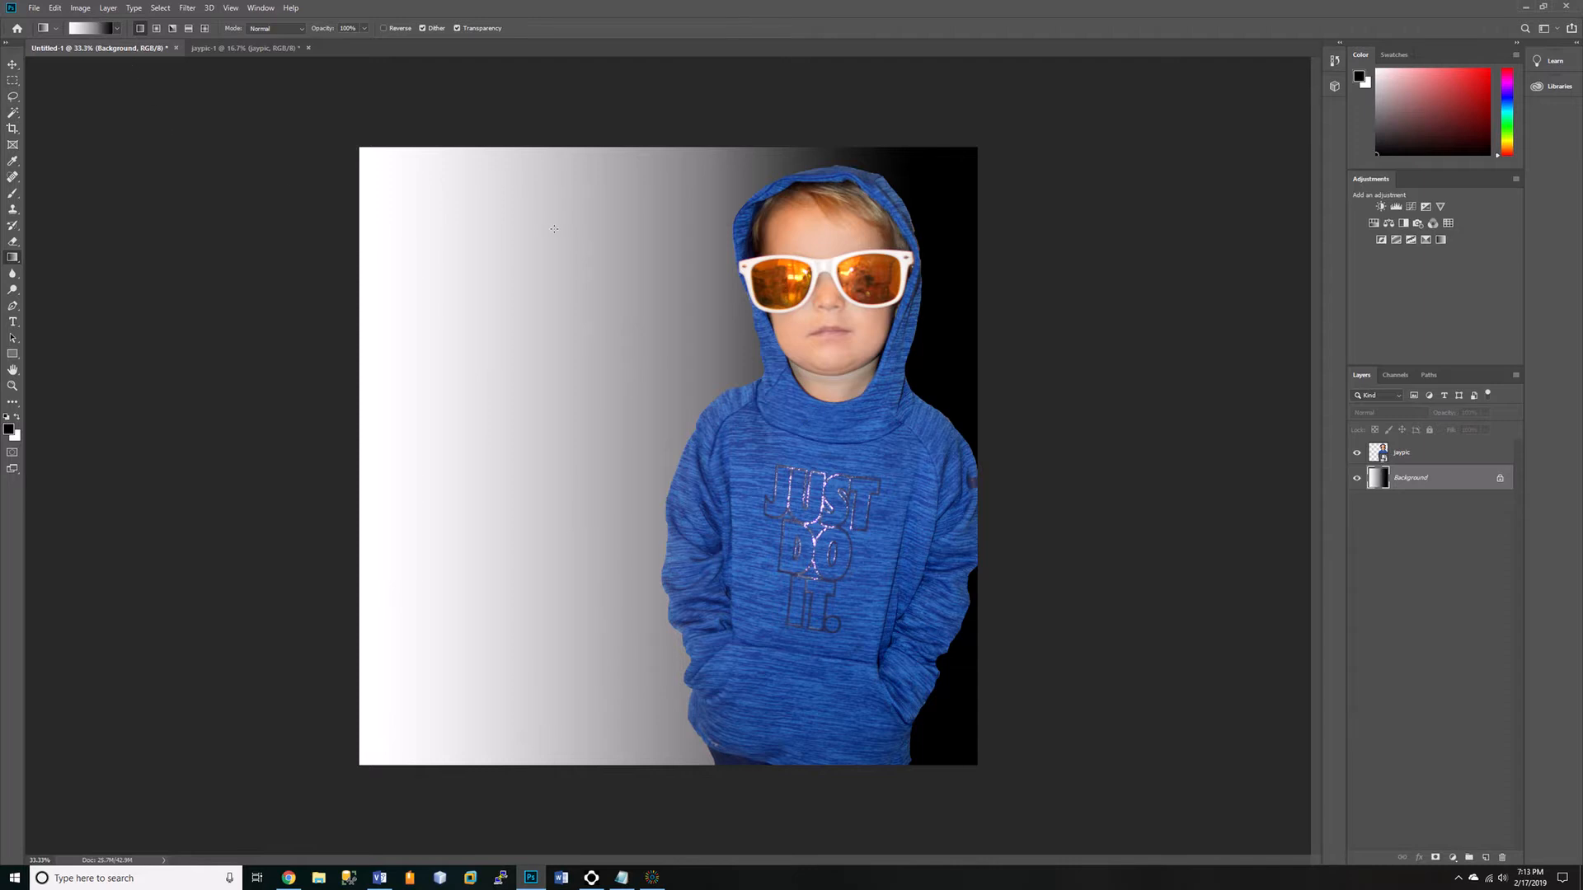
Create a text box across the upper left of the canvas and set its text to 42 pt Brush Script MT.
left_click(13, 321)
left_click_drag(382, 183, 793, 347)
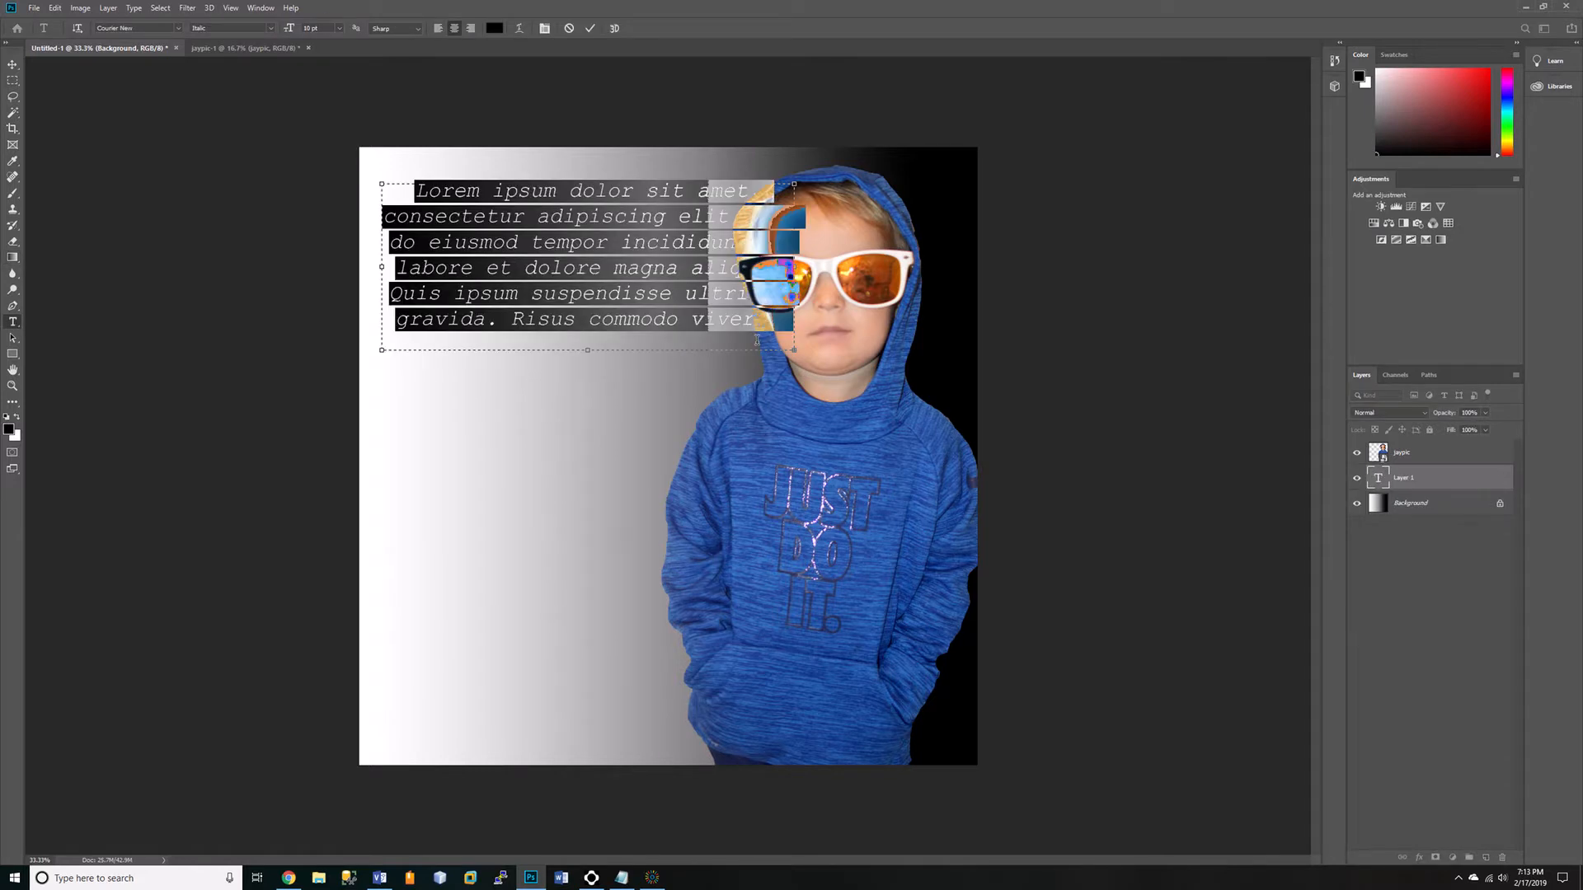
left_click(339, 29)
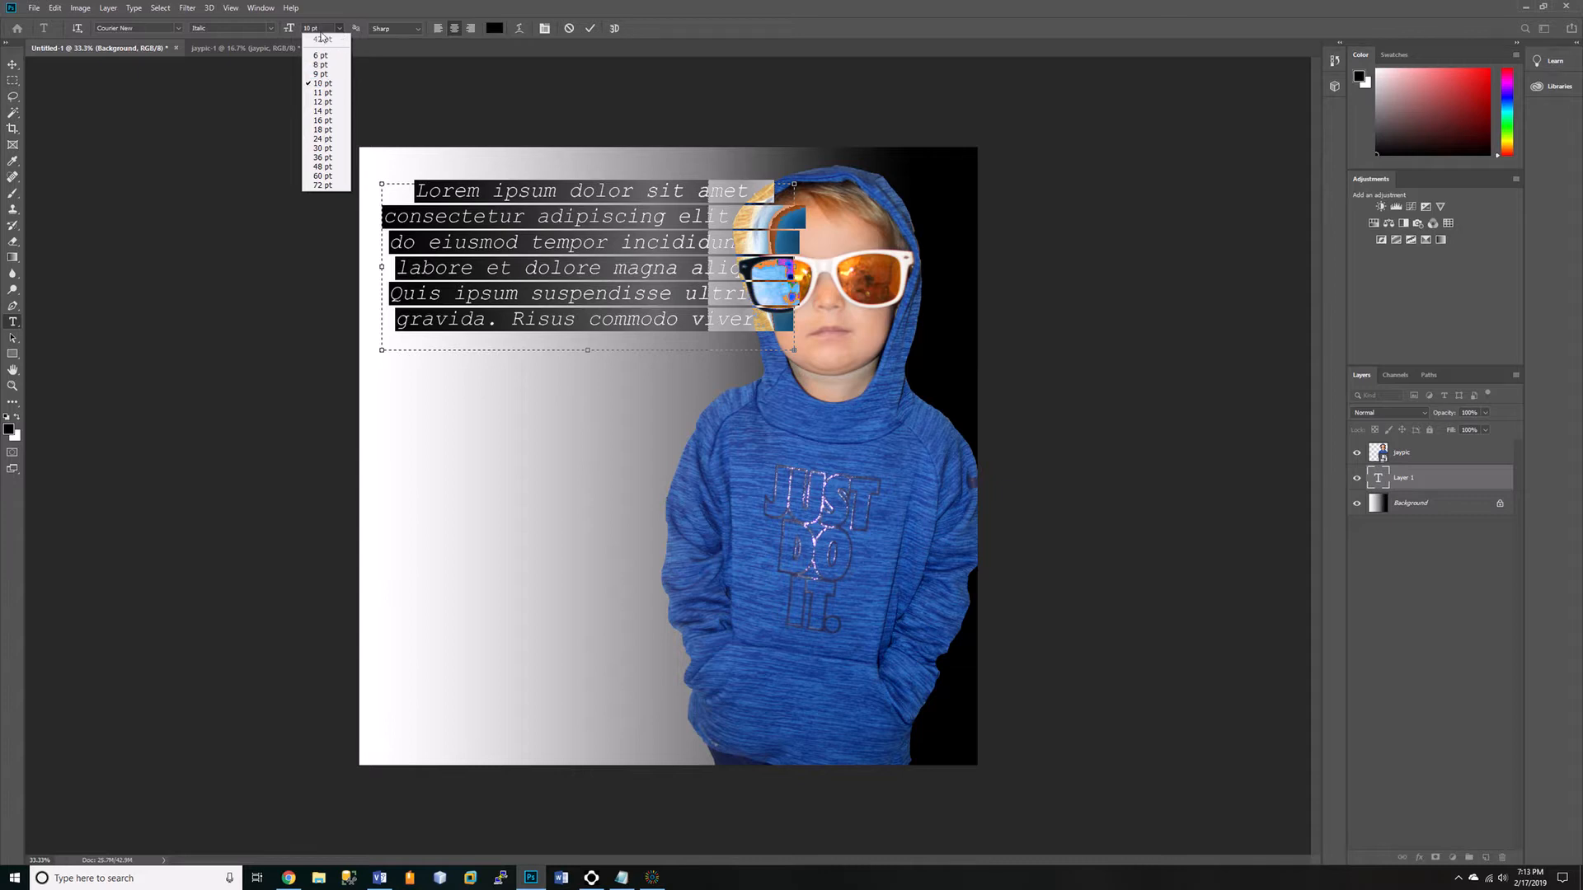
left_click(319, 28)
left_click(305, 28)
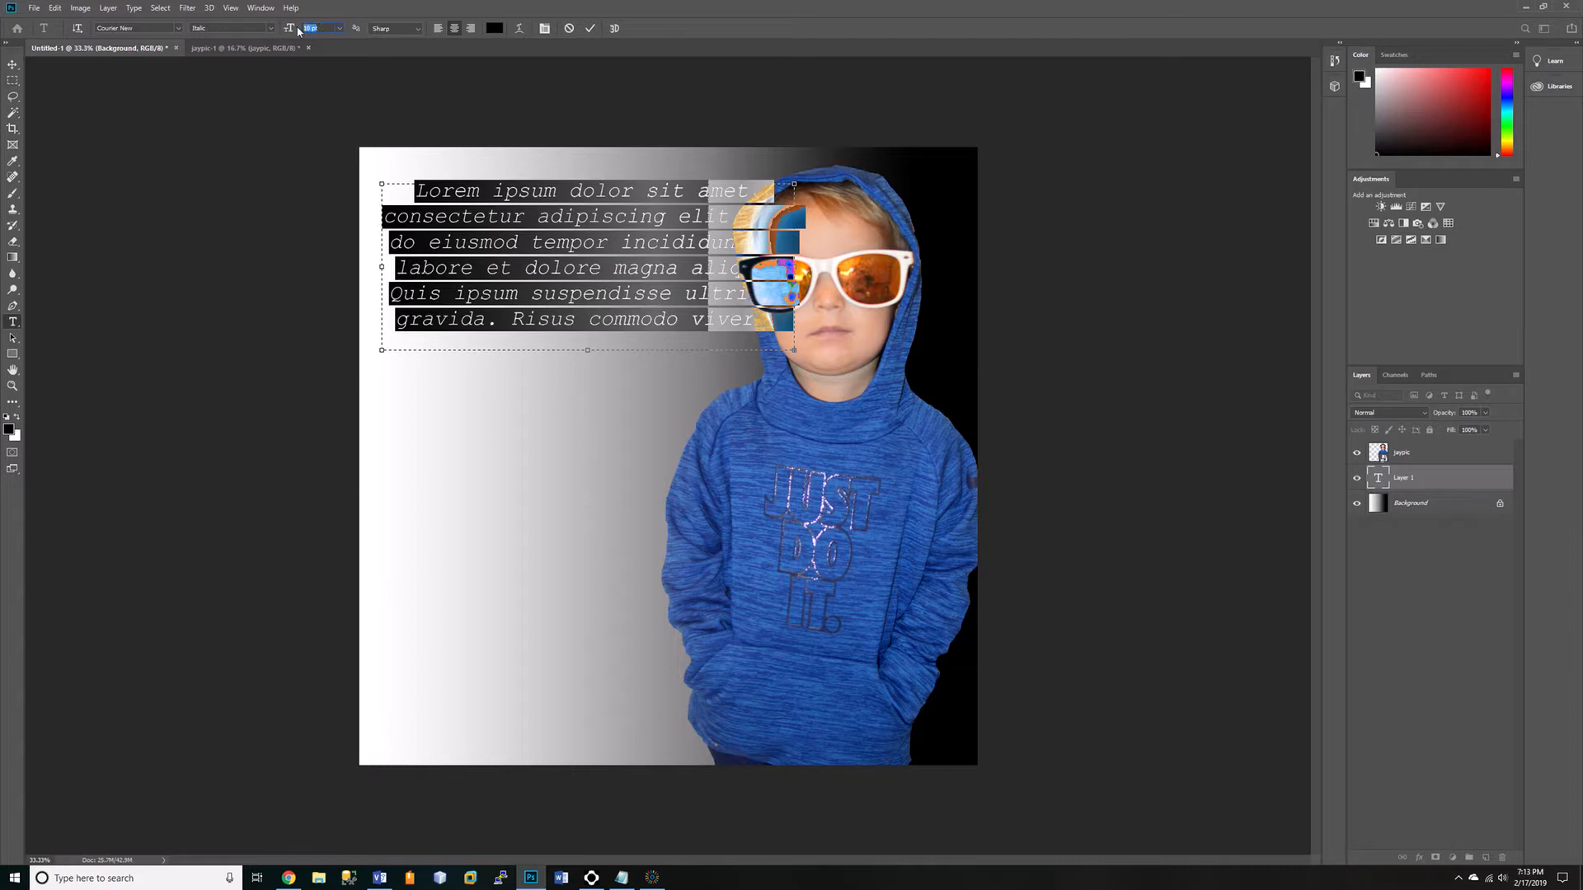
type("42")
left_click(181, 28)
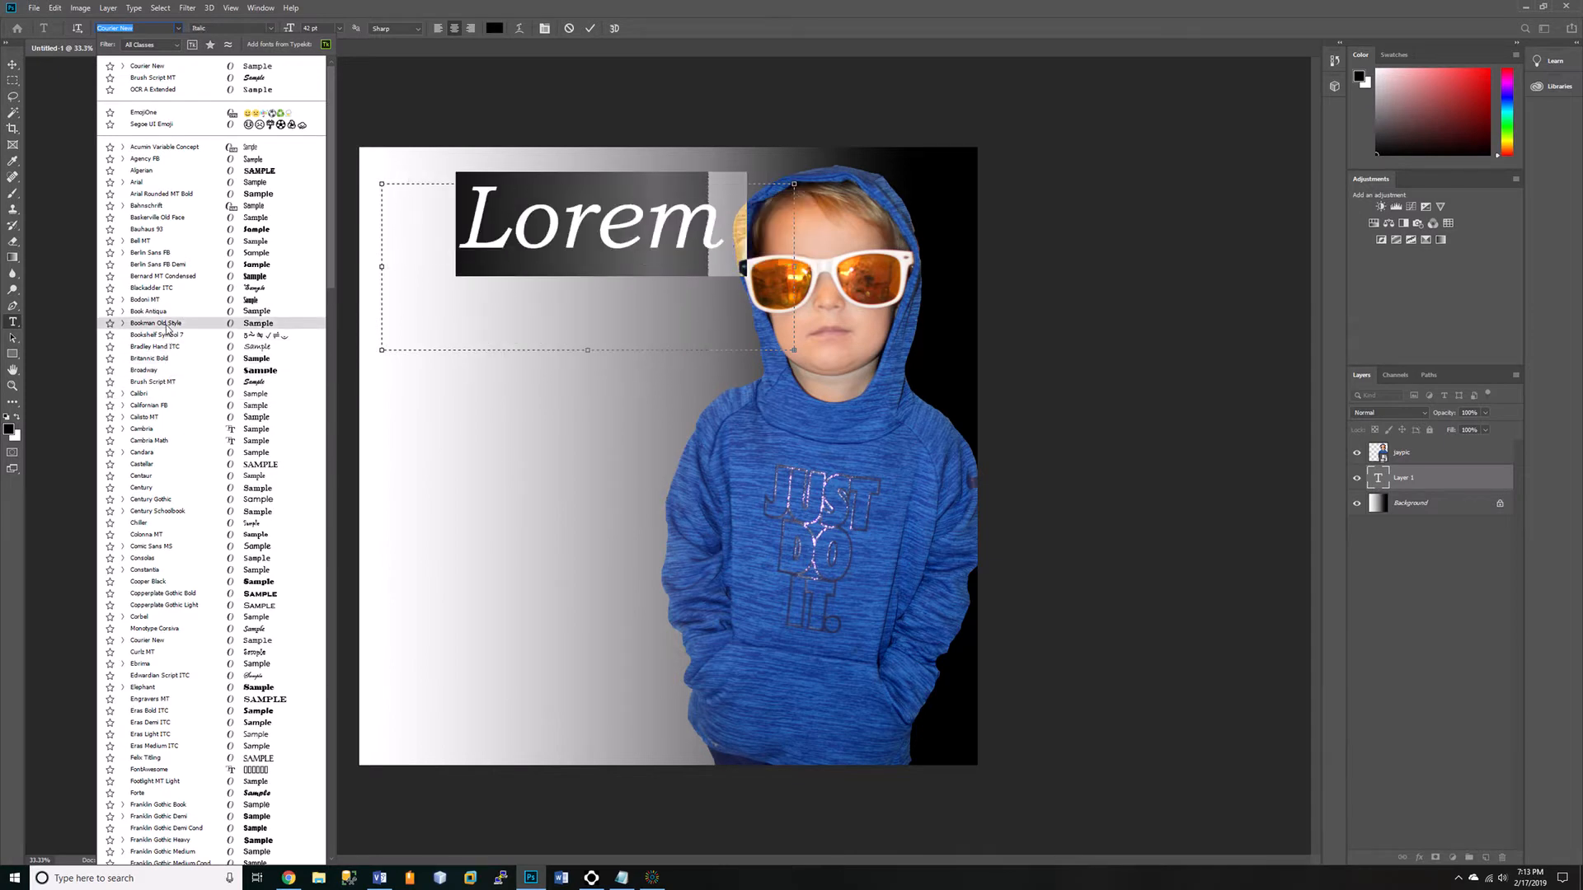
left_click(171, 383)
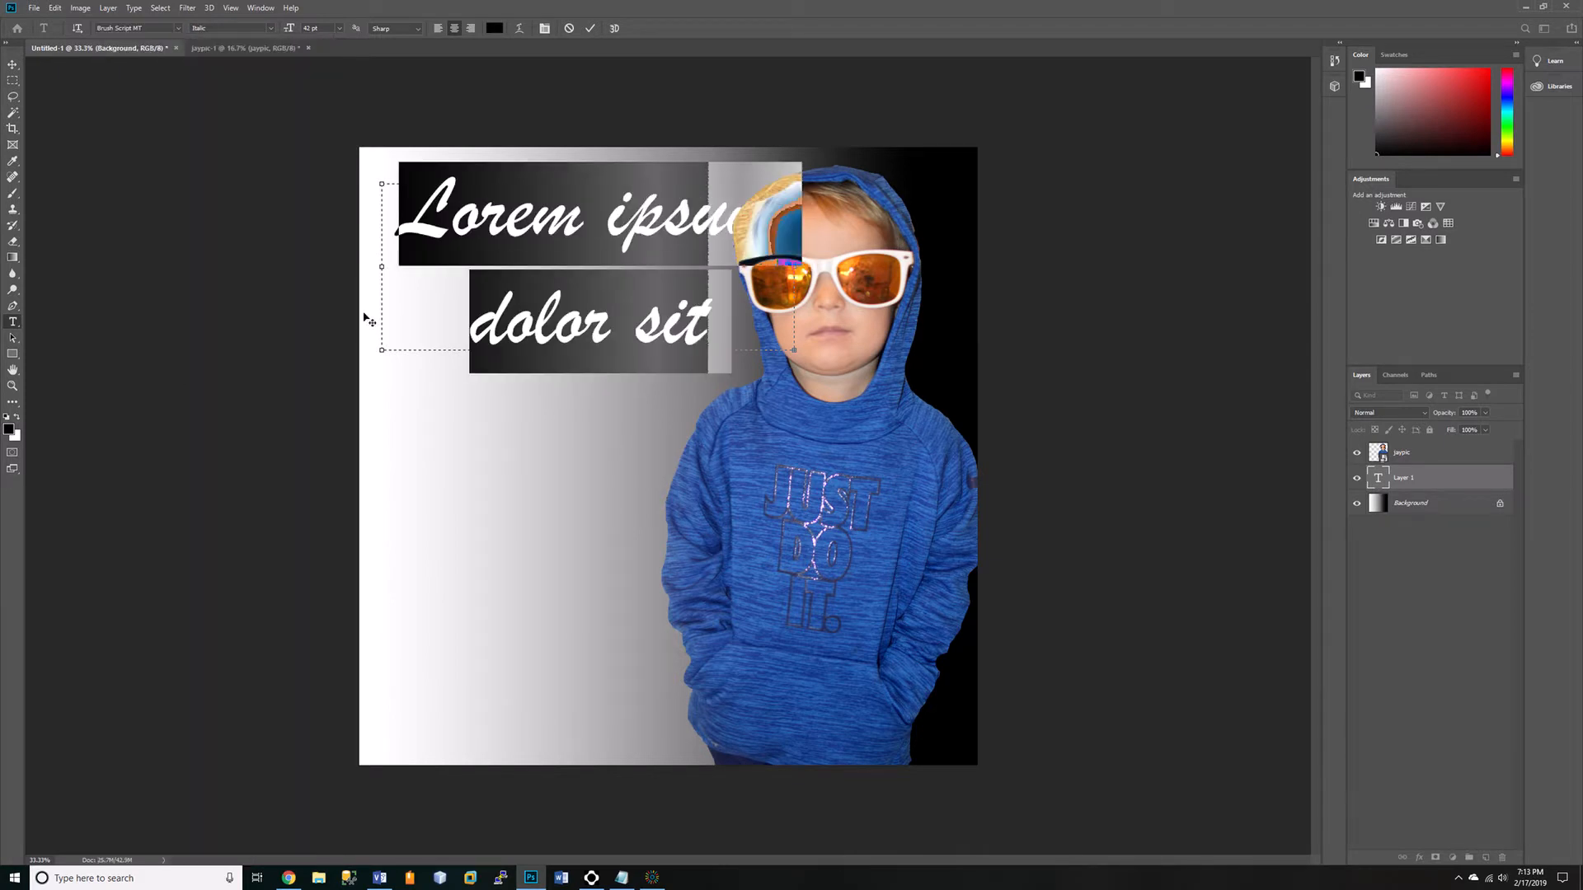
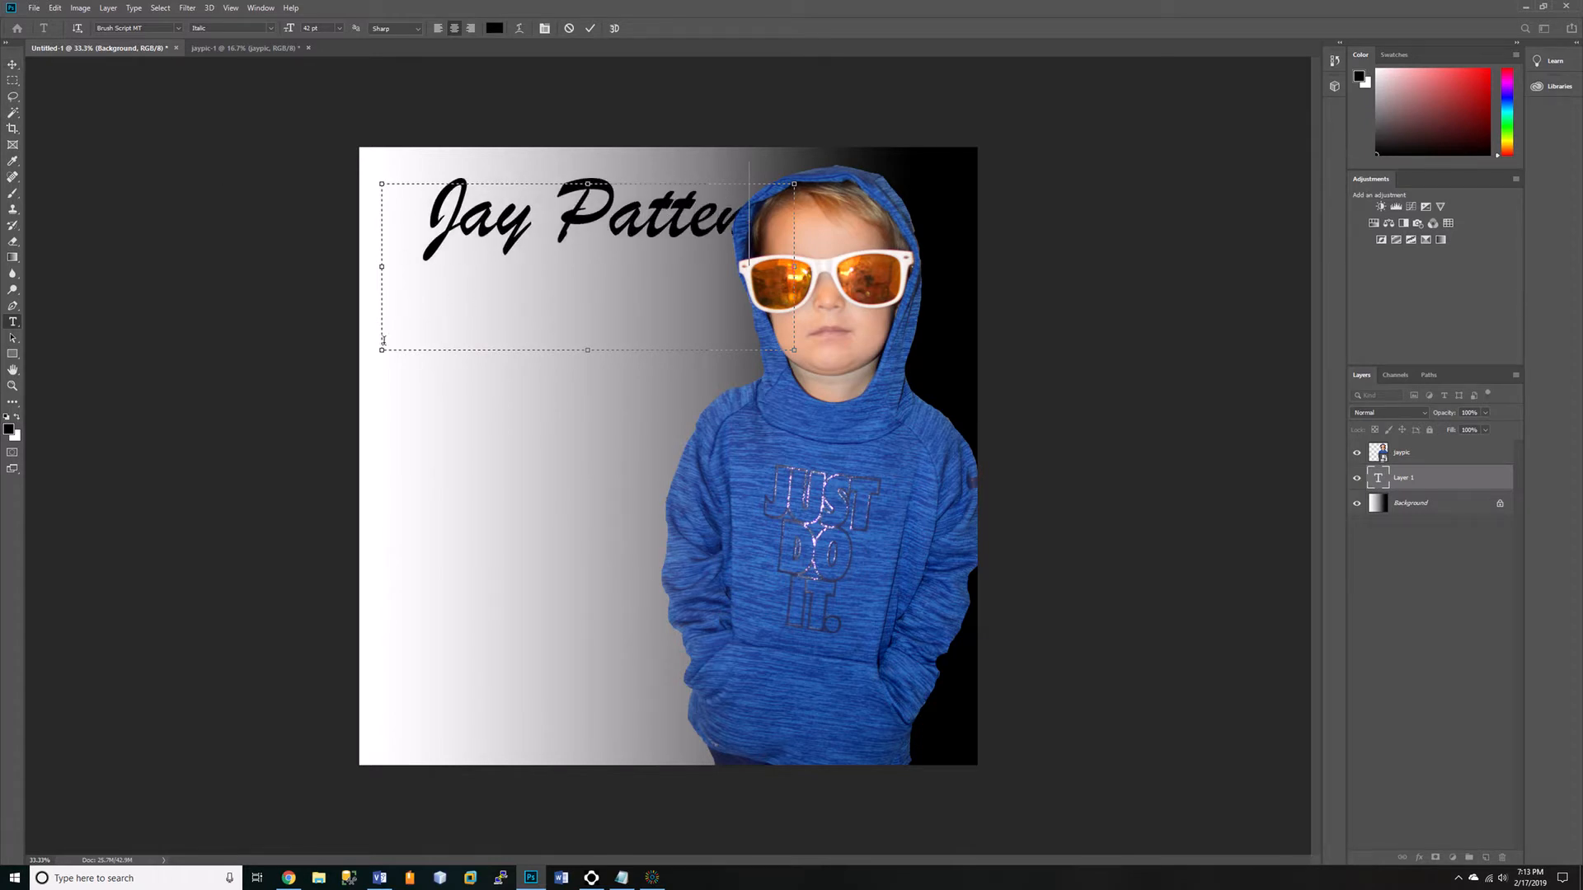
Enter the performer's full name, tilt the text upward to the right, and shift it slightly down and left beside the boy's head.
left_click_drag(375, 358, 399, 419)
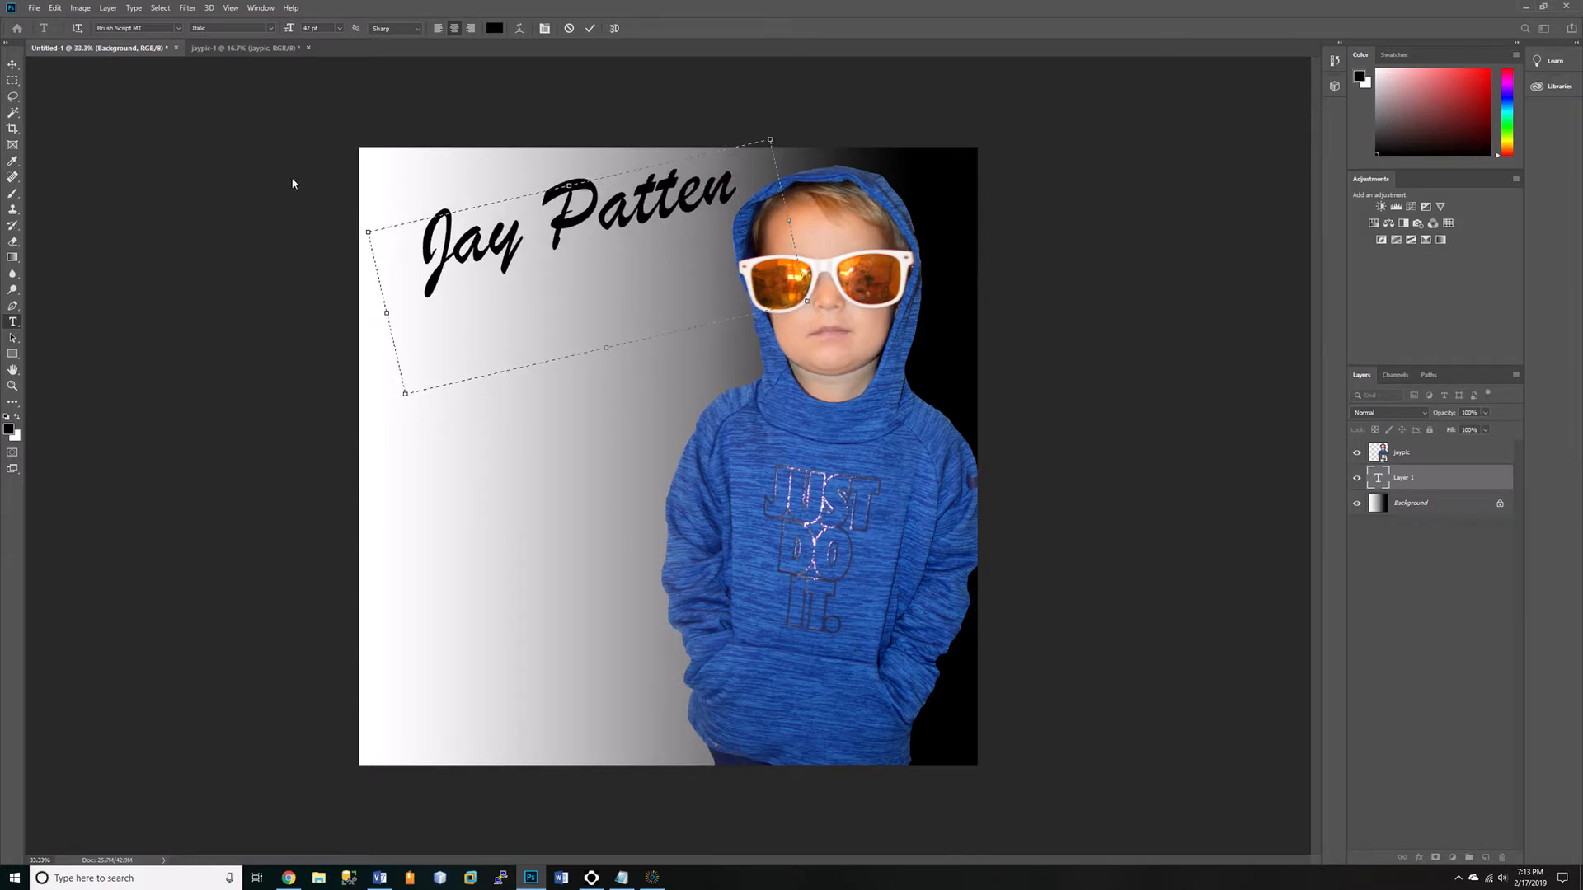
left_click(13, 64)
left_click_drag(576, 238, 552, 274)
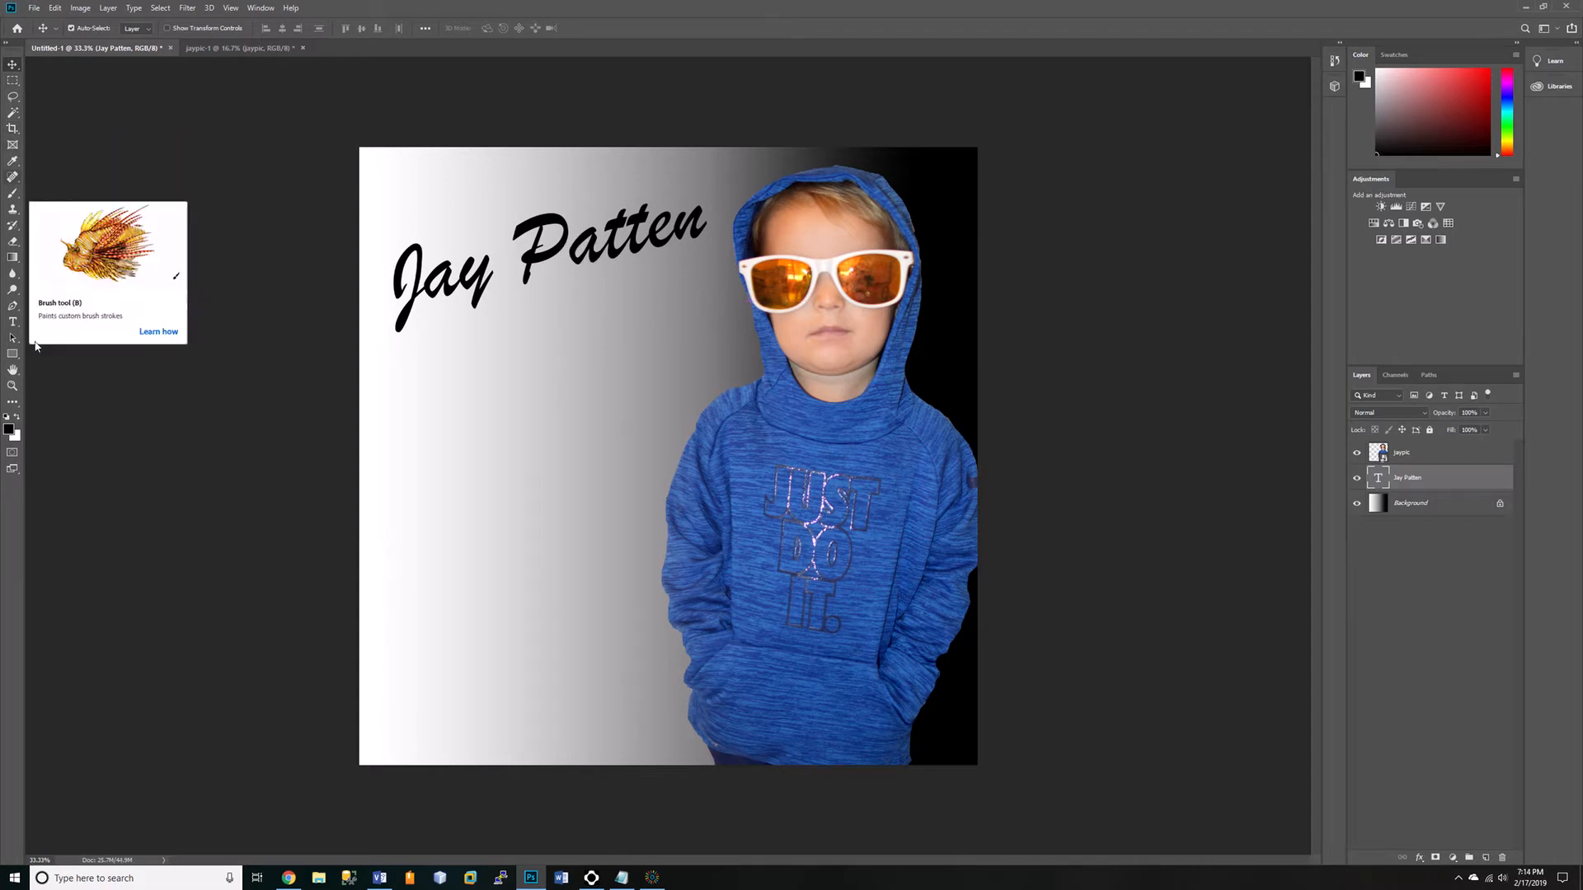
Recolor the performer's name text dark purple.
double_click(464, 276)
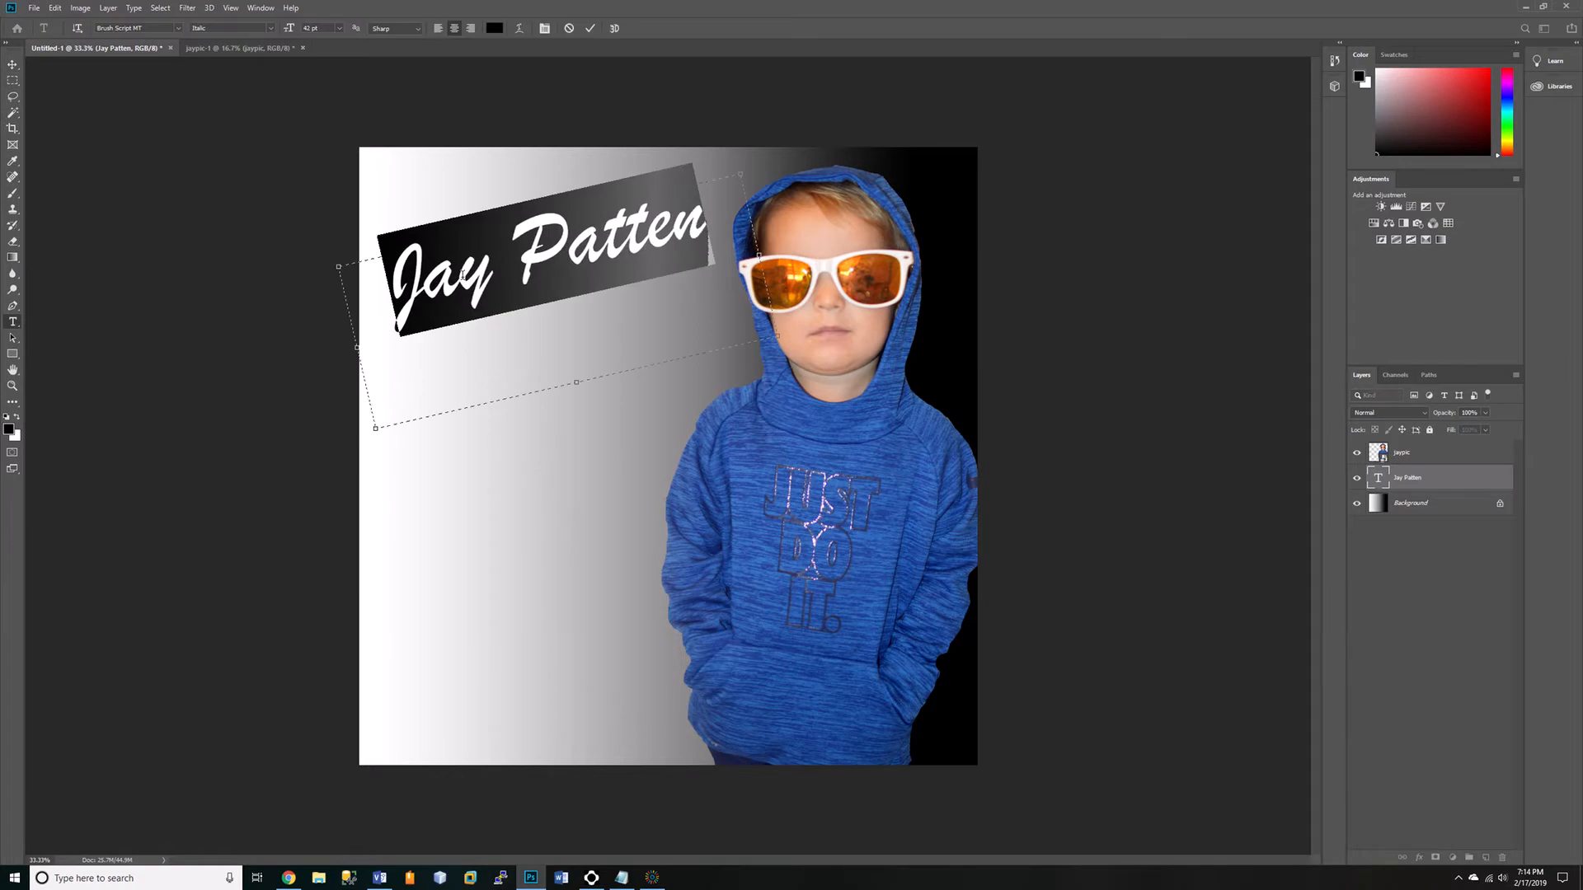
left_click(9, 430)
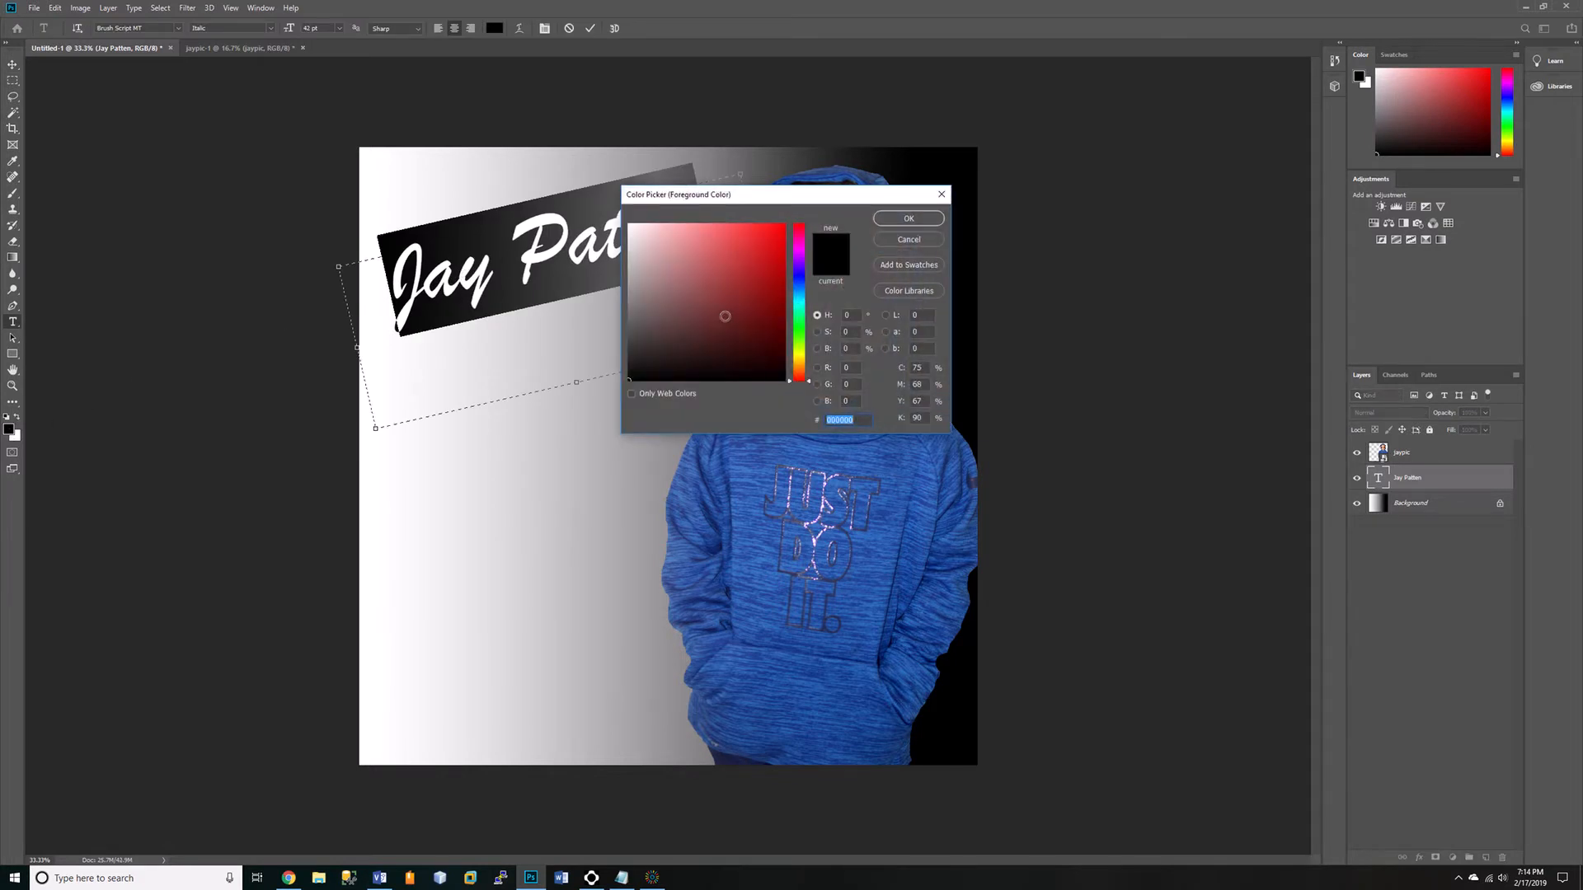
left_click(801, 240)
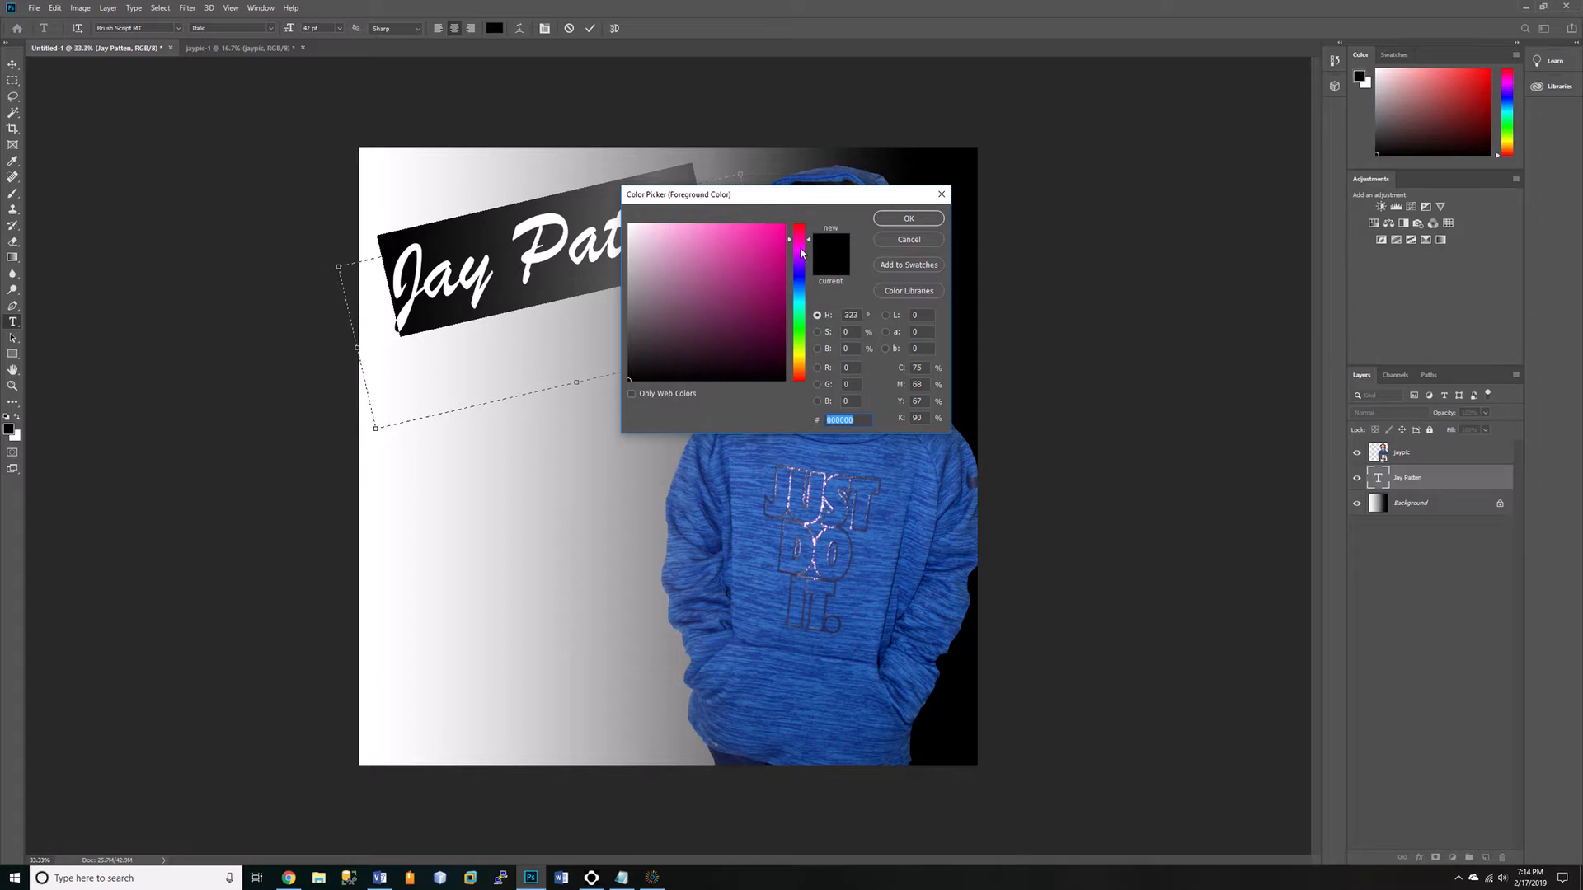
left_click(799, 251)
left_click_drag(776, 317, 777, 347)
left_click(909, 219)
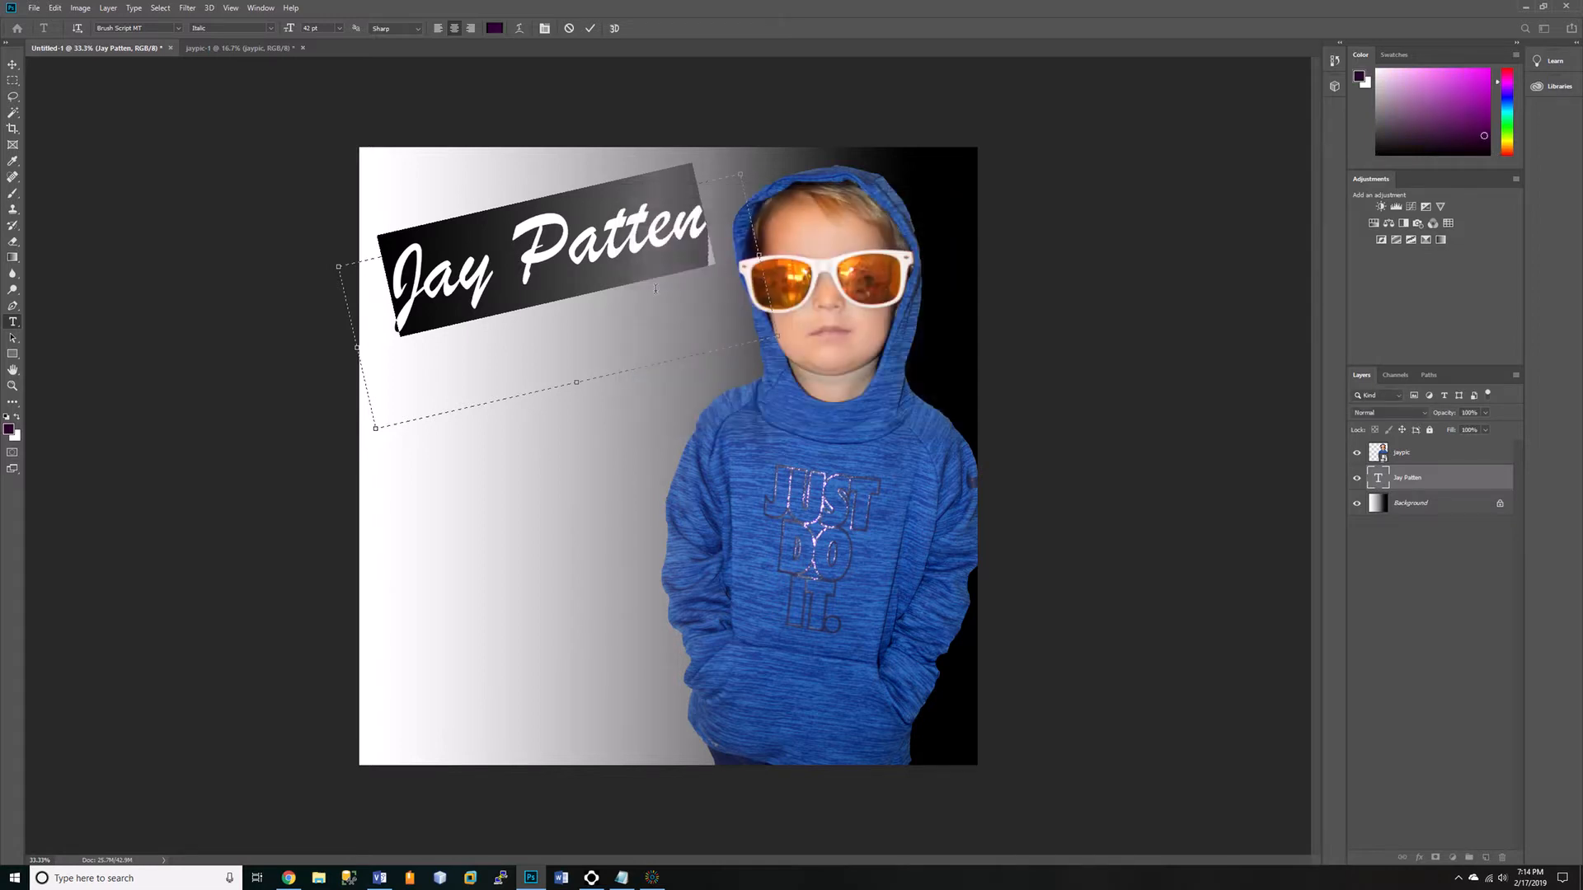
Add a second line below the name reading "Live and Unplugged" at 24 pt.
left_click(625, 317)
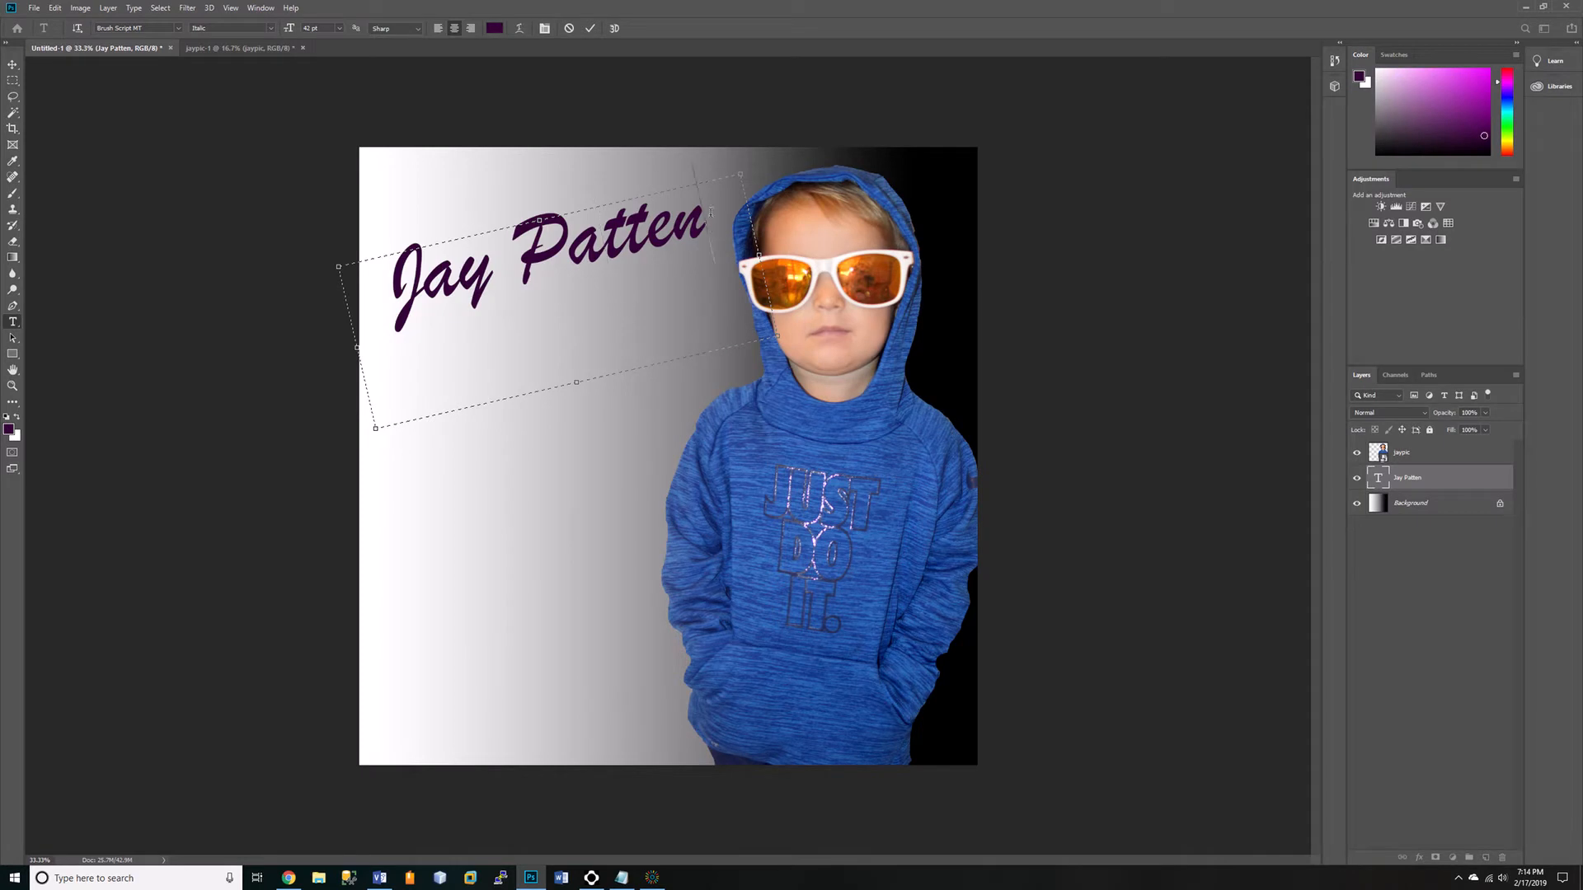
key("Return")
left_click(339, 28)
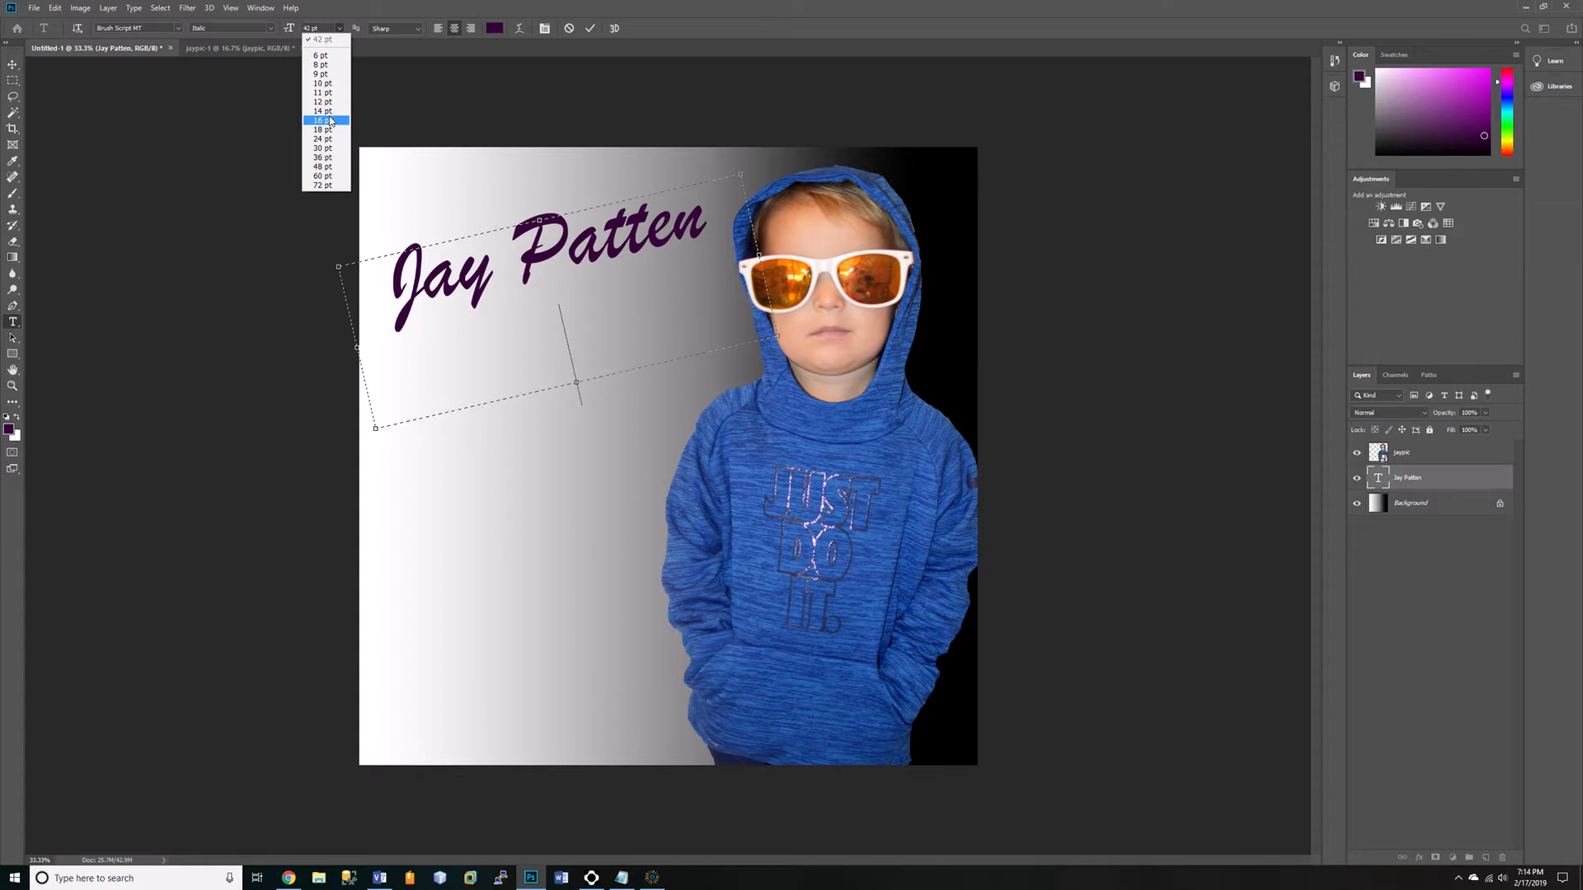
left_click(332, 142)
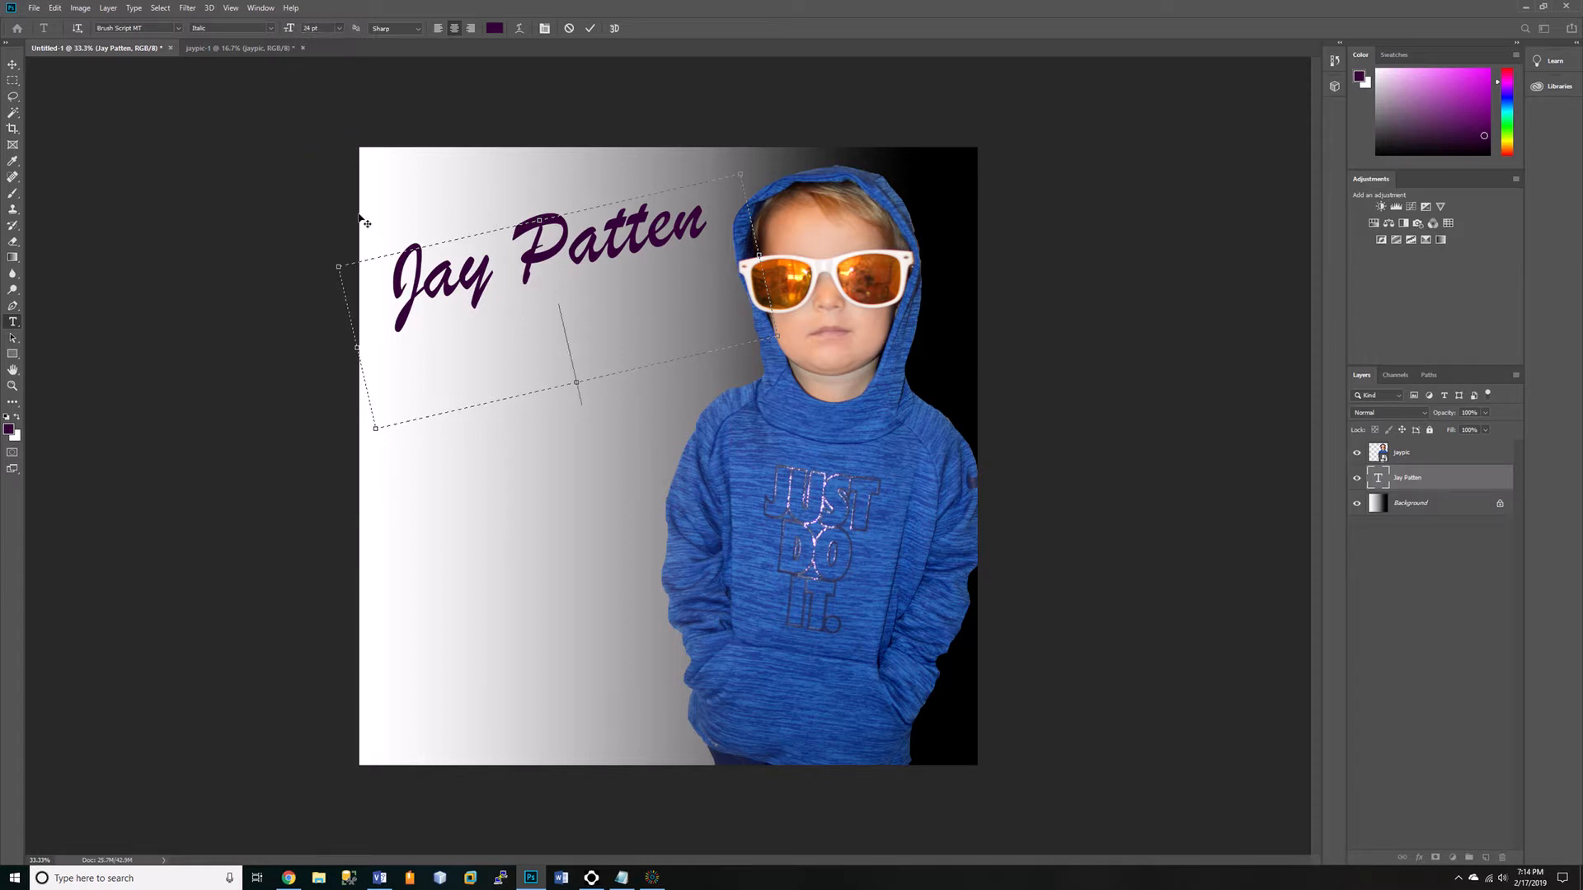
type("Live and Unplugged")
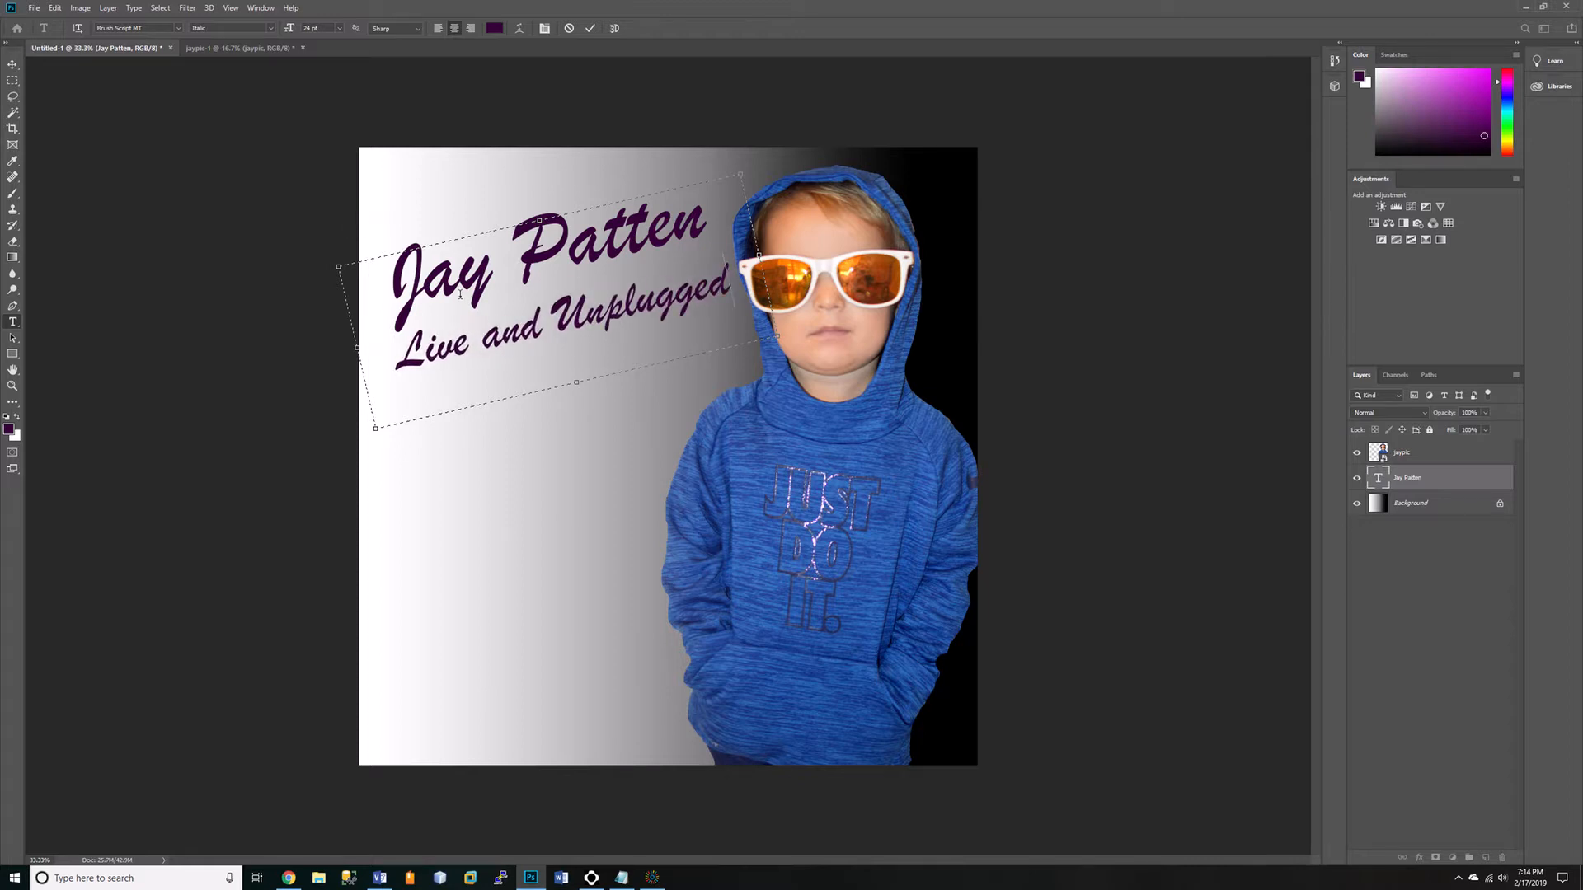
Nudge the two-line title text slightly to the left on the canvas.
left_click(12, 64)
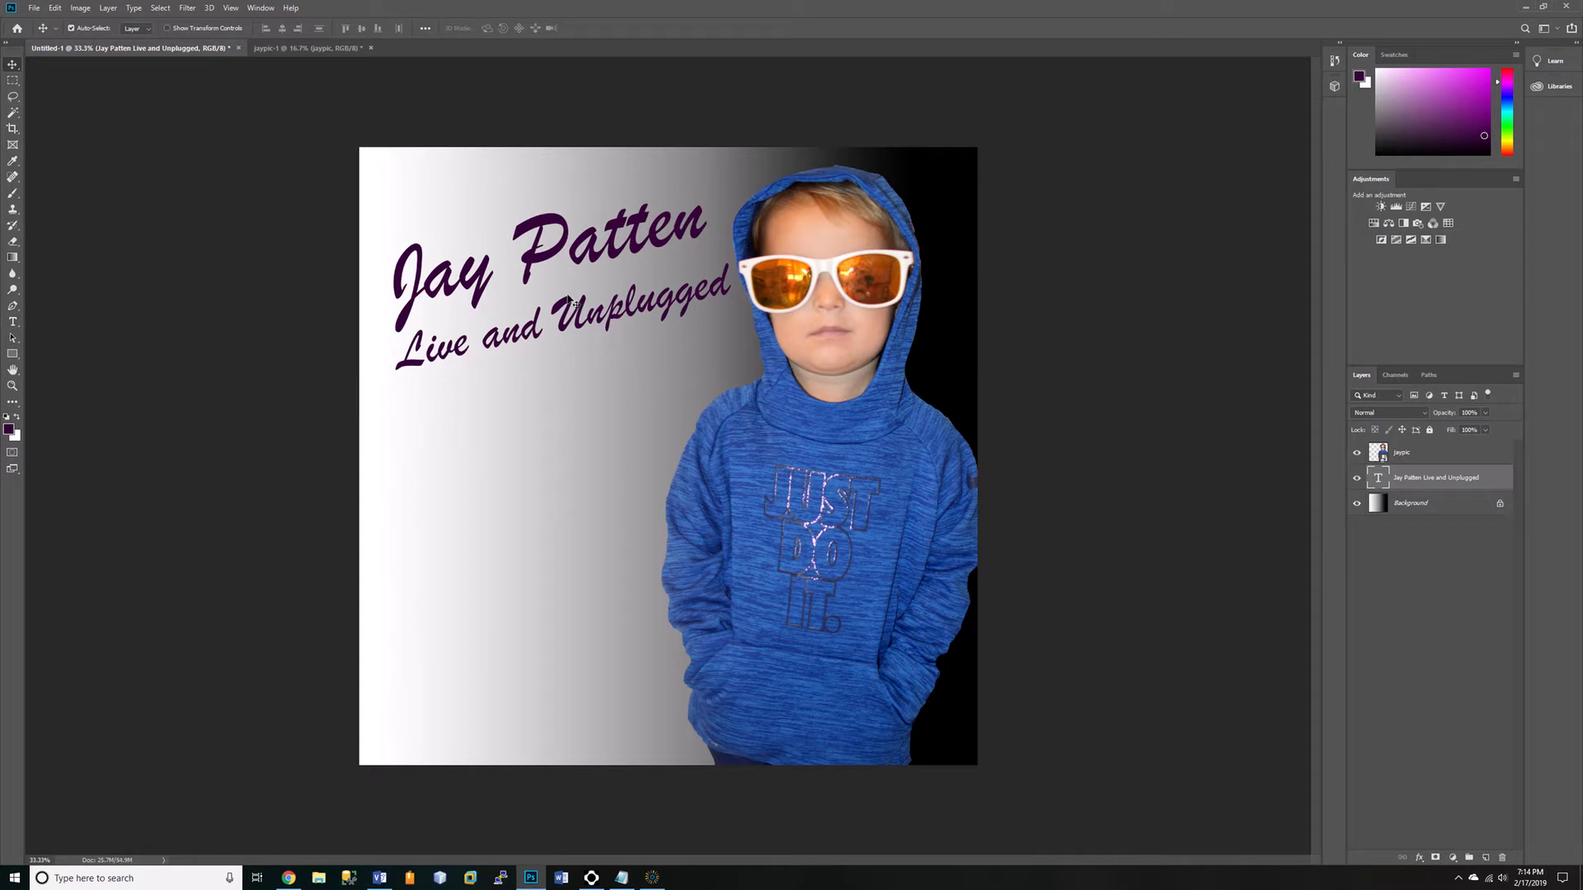
key("Left")
key("Left")
key("Left")
key("Left")
key("Left")
key("Left")
key("Left")
key("Left")
key("Left")
key("Left")
key("Left")
key("Left")
key("Left")
key("Left")
key("Left")
key("Left")
key("Left")
key("Left")
key("Left")
key("Left")
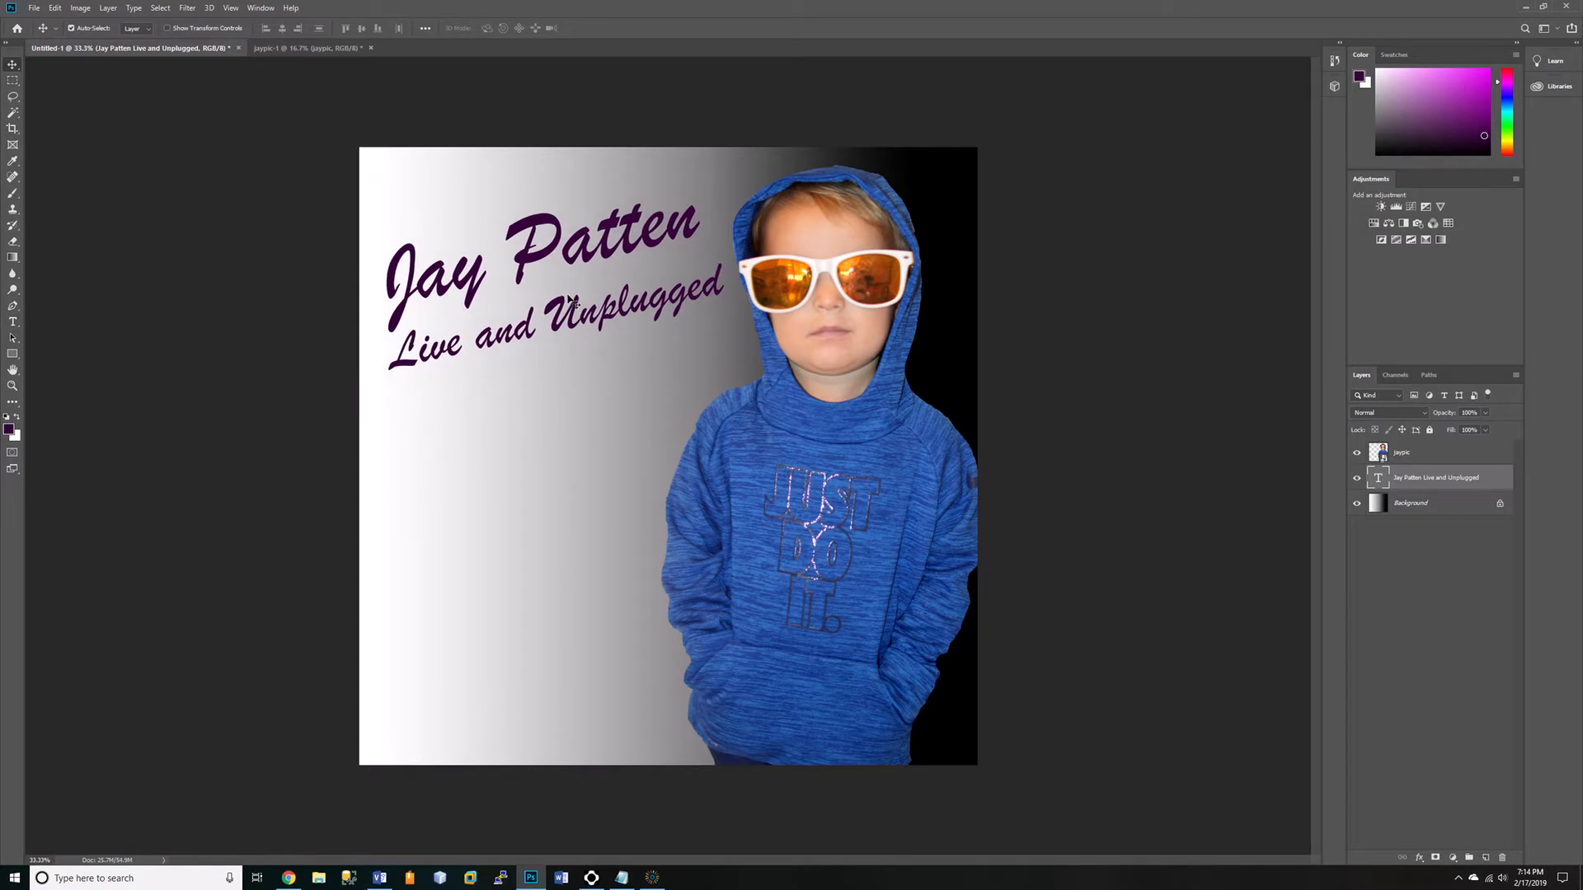
Shift the two-line title a little further left, away from the boy's hood.
key("Left")
key("Left")
key("Left")
key("Left")
key("Left")
key("Left")
key("Left")
key("Left")
key("Left")
key("Left")
key("Left")
key("Left")
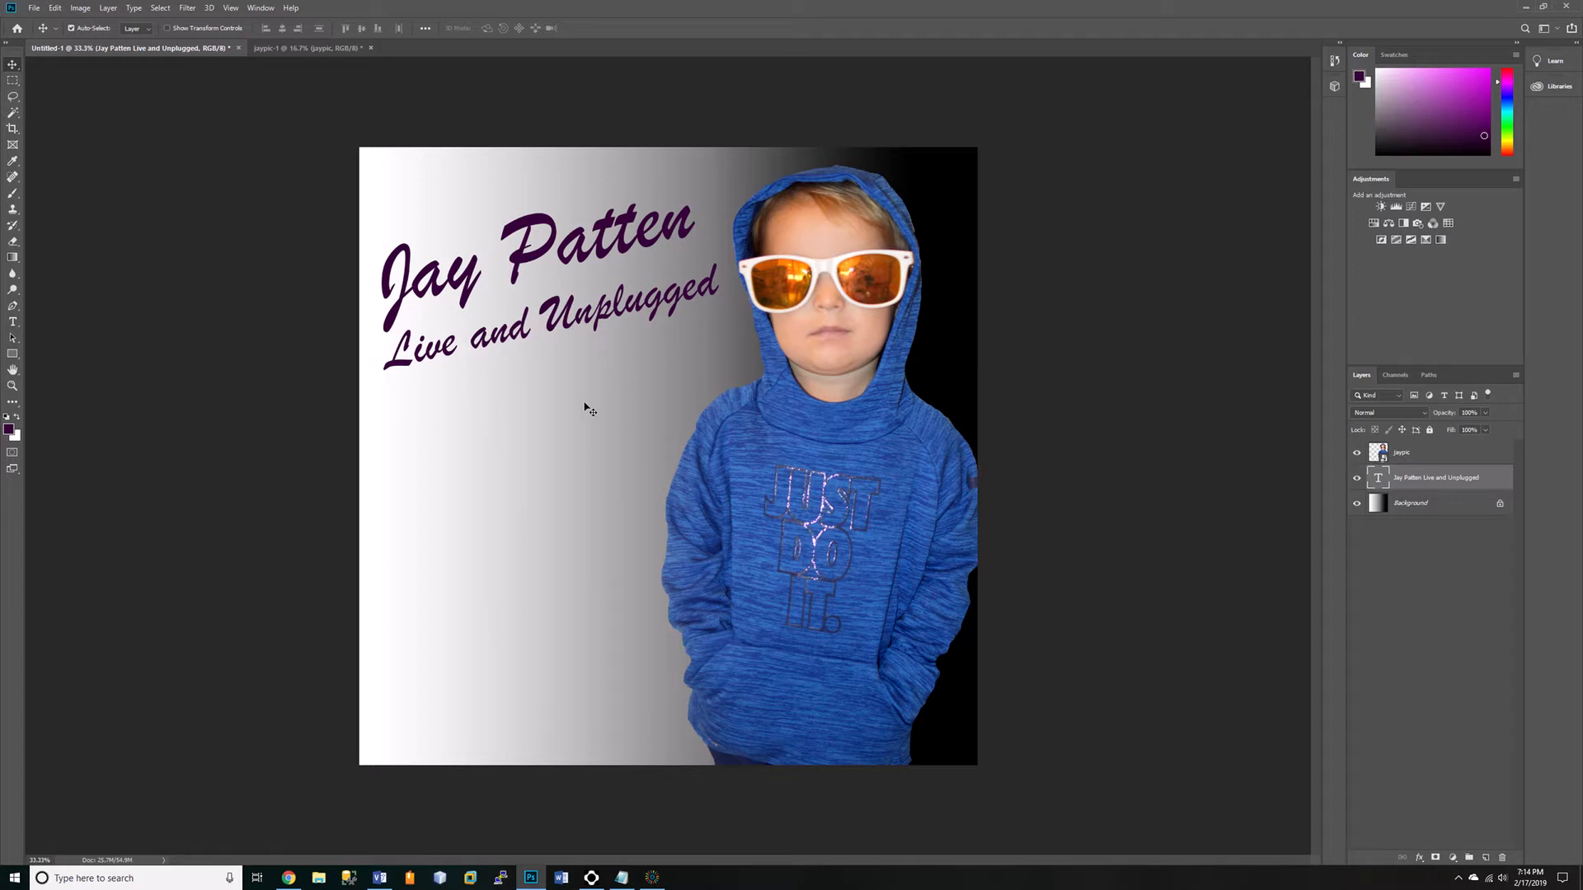
Enlarge the canvas to 3100 by 3100 pixels from the center, using the dark blue extension color as a border.
left_click(86, 10)
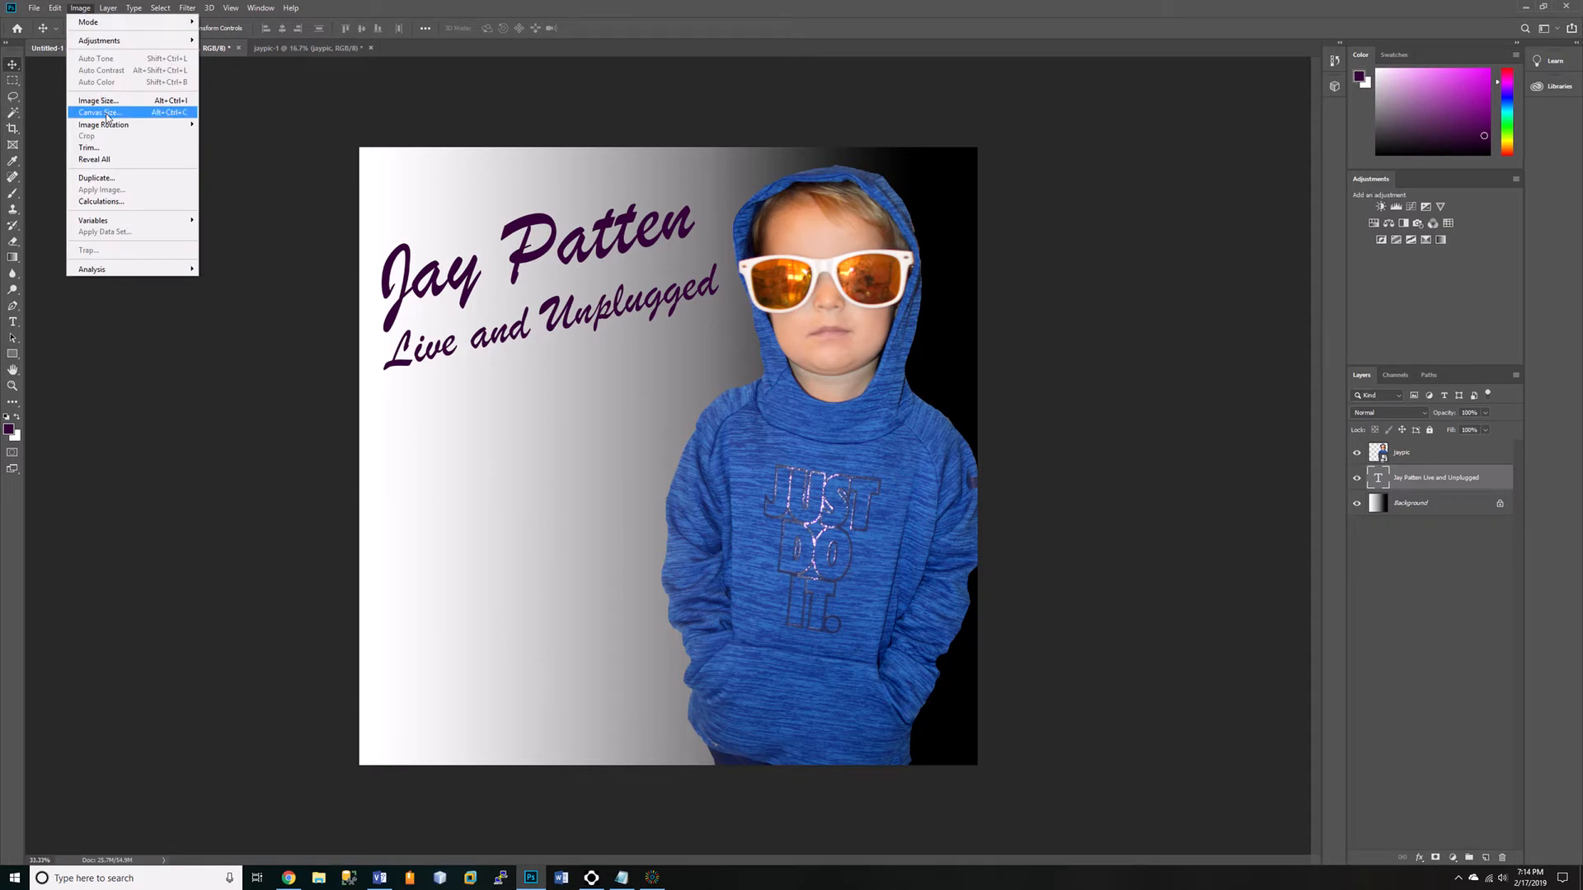
left_click(105, 115)
left_click(827, 285)
left_click(830, 312)
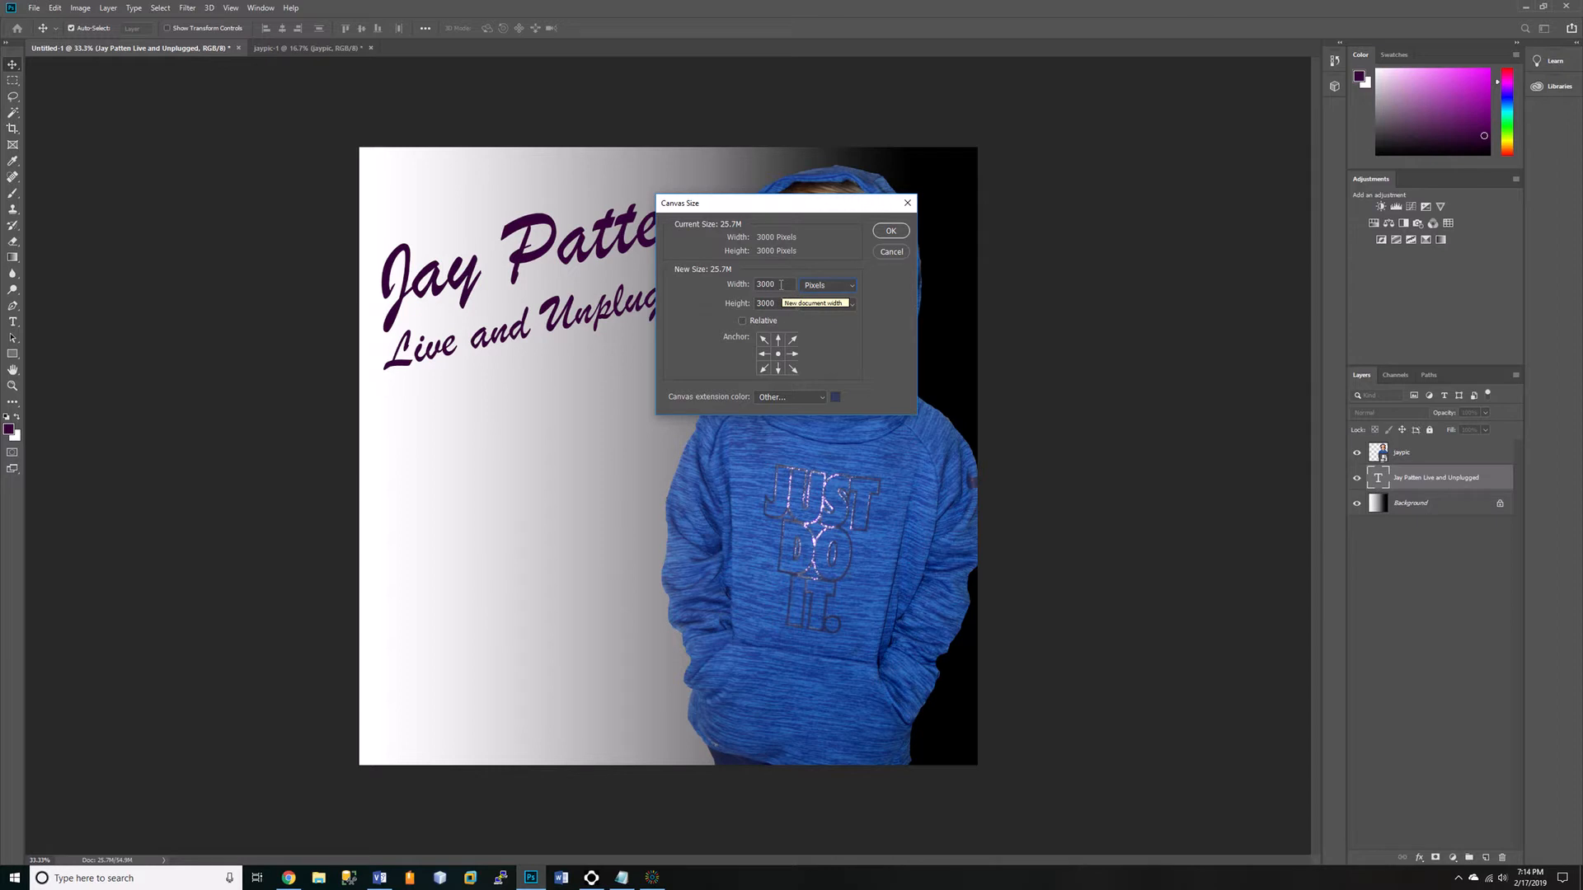
left_click_drag(775, 285, 728, 304)
type("31003100")
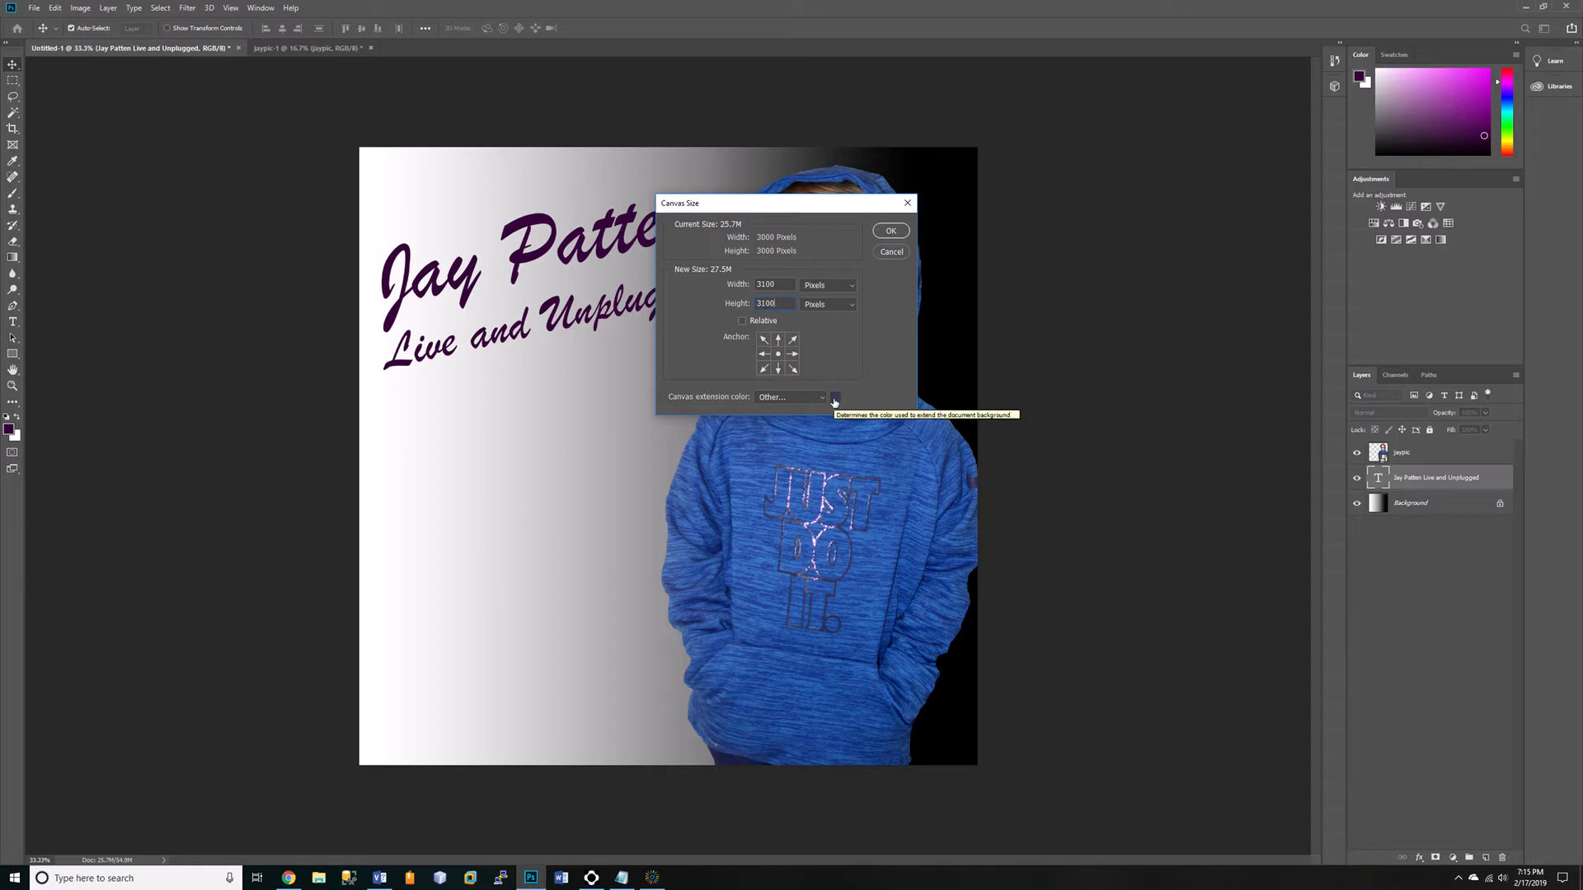
left_click(890, 233)
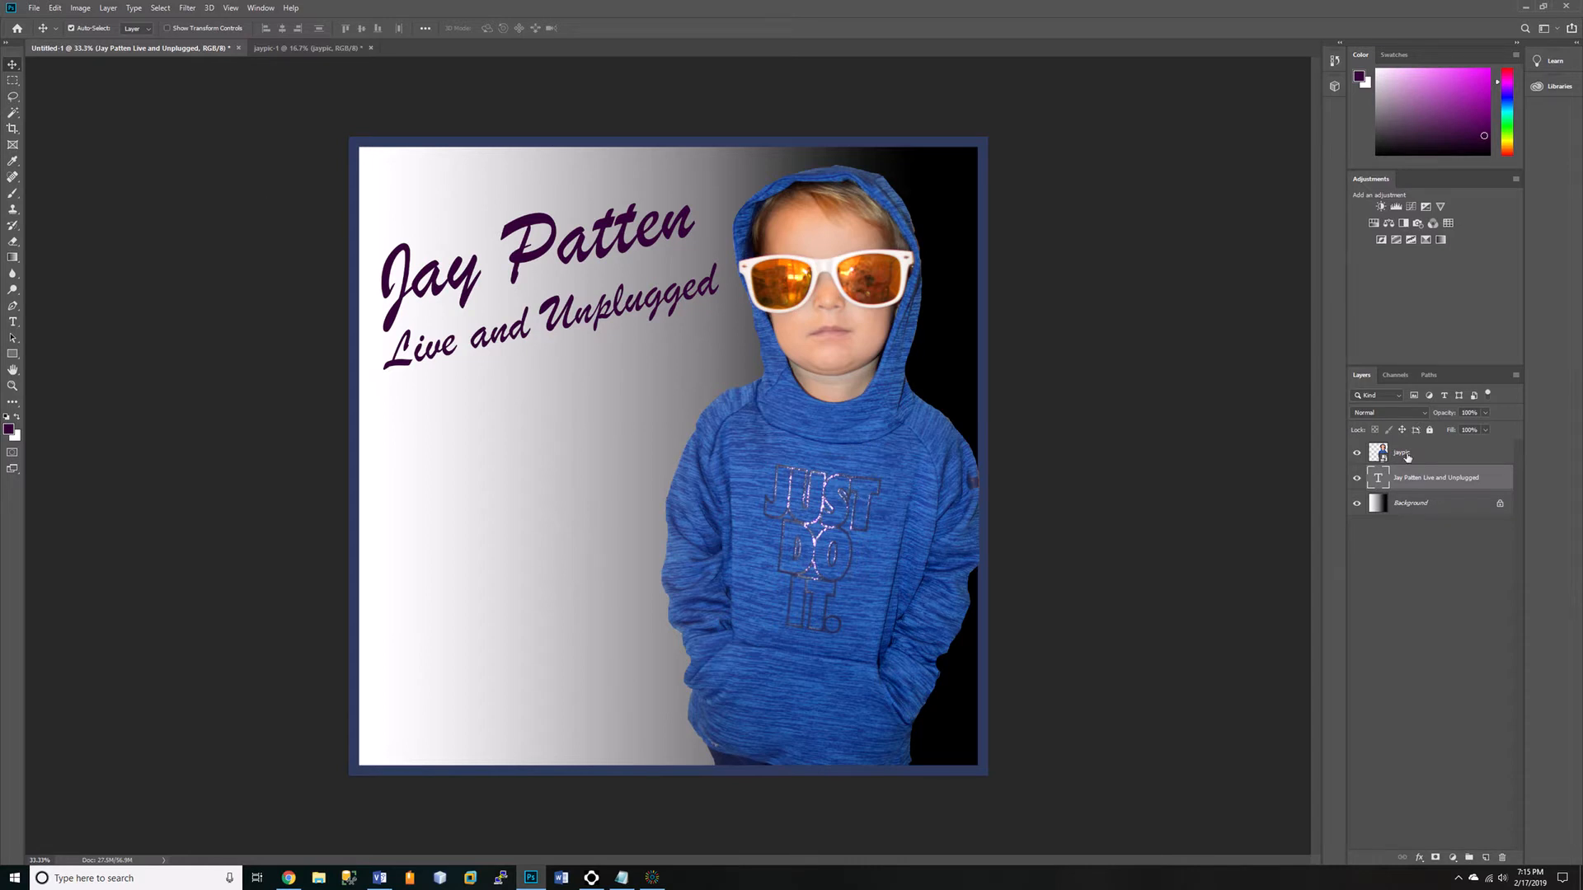
Move the boy cut-out slightly down and right so it overlaps the blue border.
left_click(1407, 457)
left_click_drag(866, 541, 874, 550)
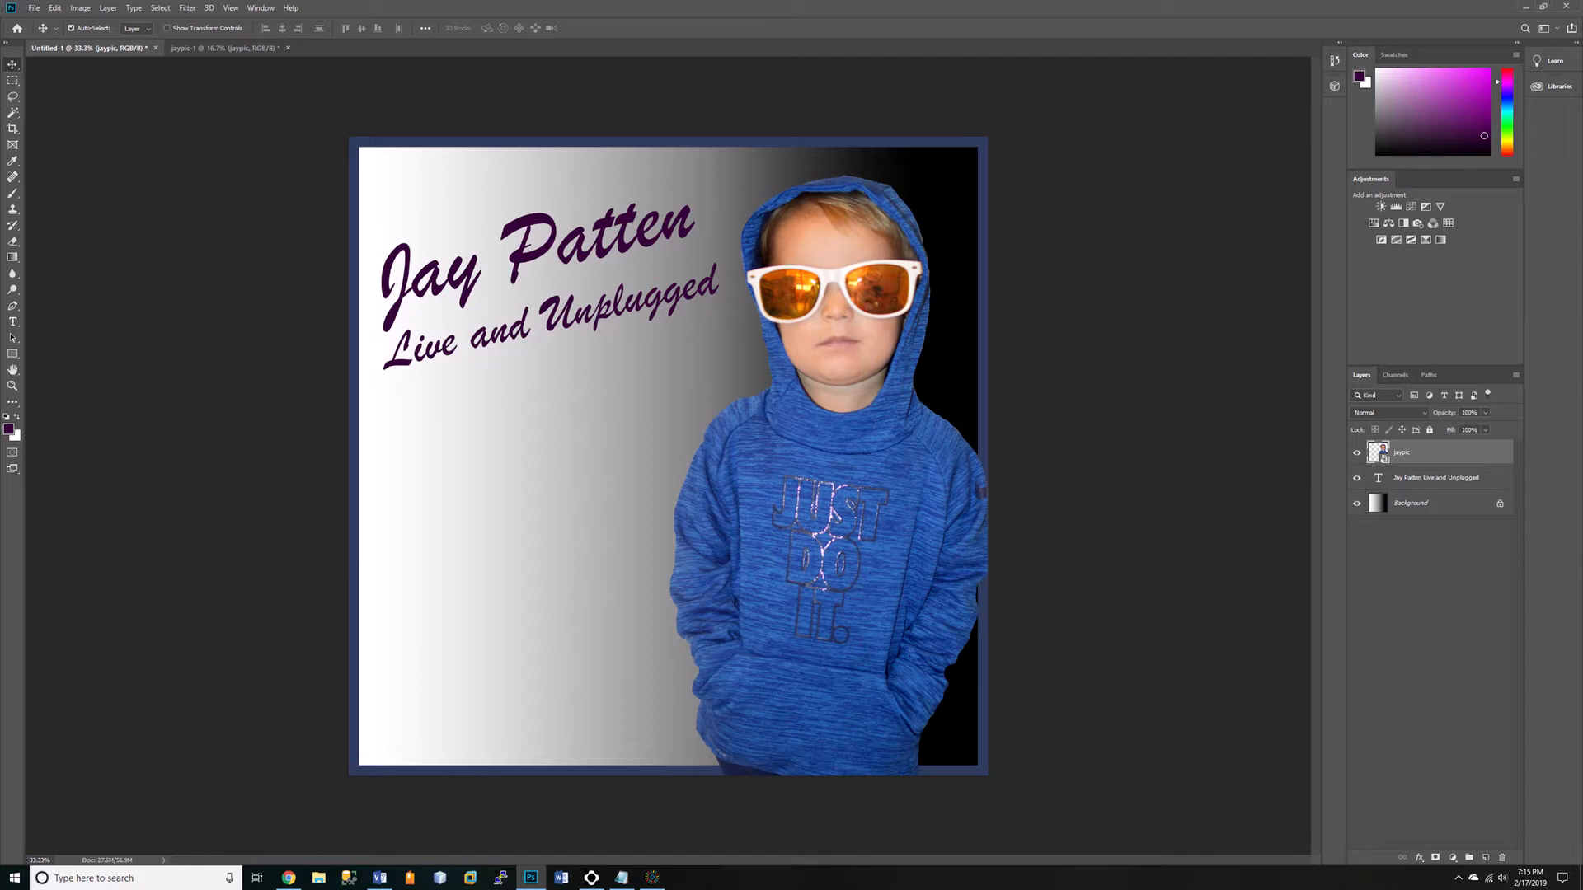
Open the pawguitar image as a smart object and place it in the cover's lower-left corner, overlapping the border.
left_click(34, 10)
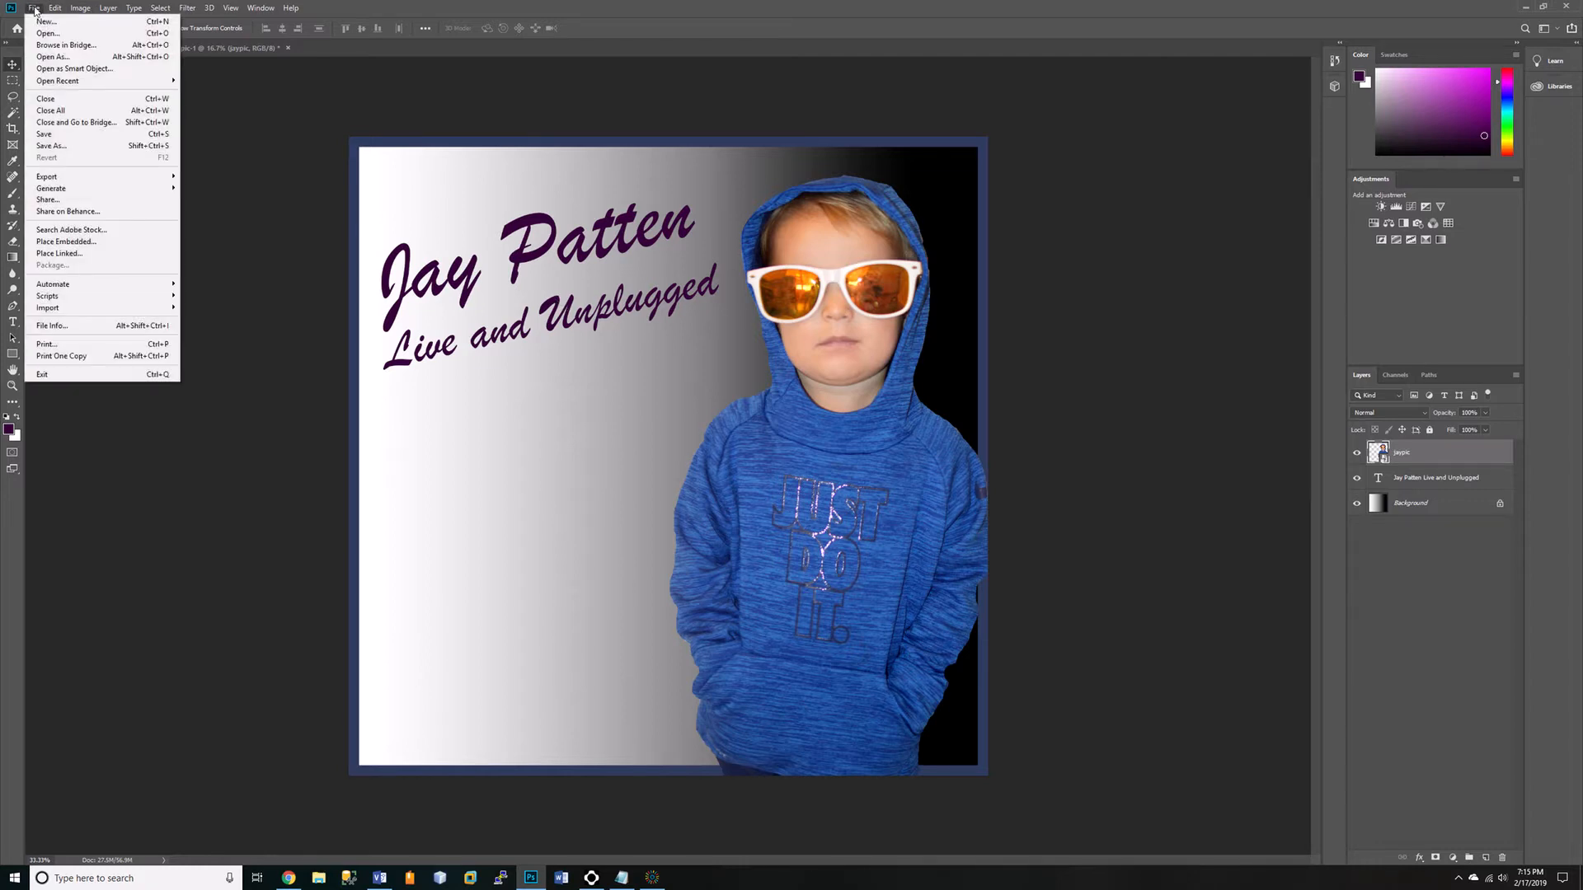
left_click(46, 71)
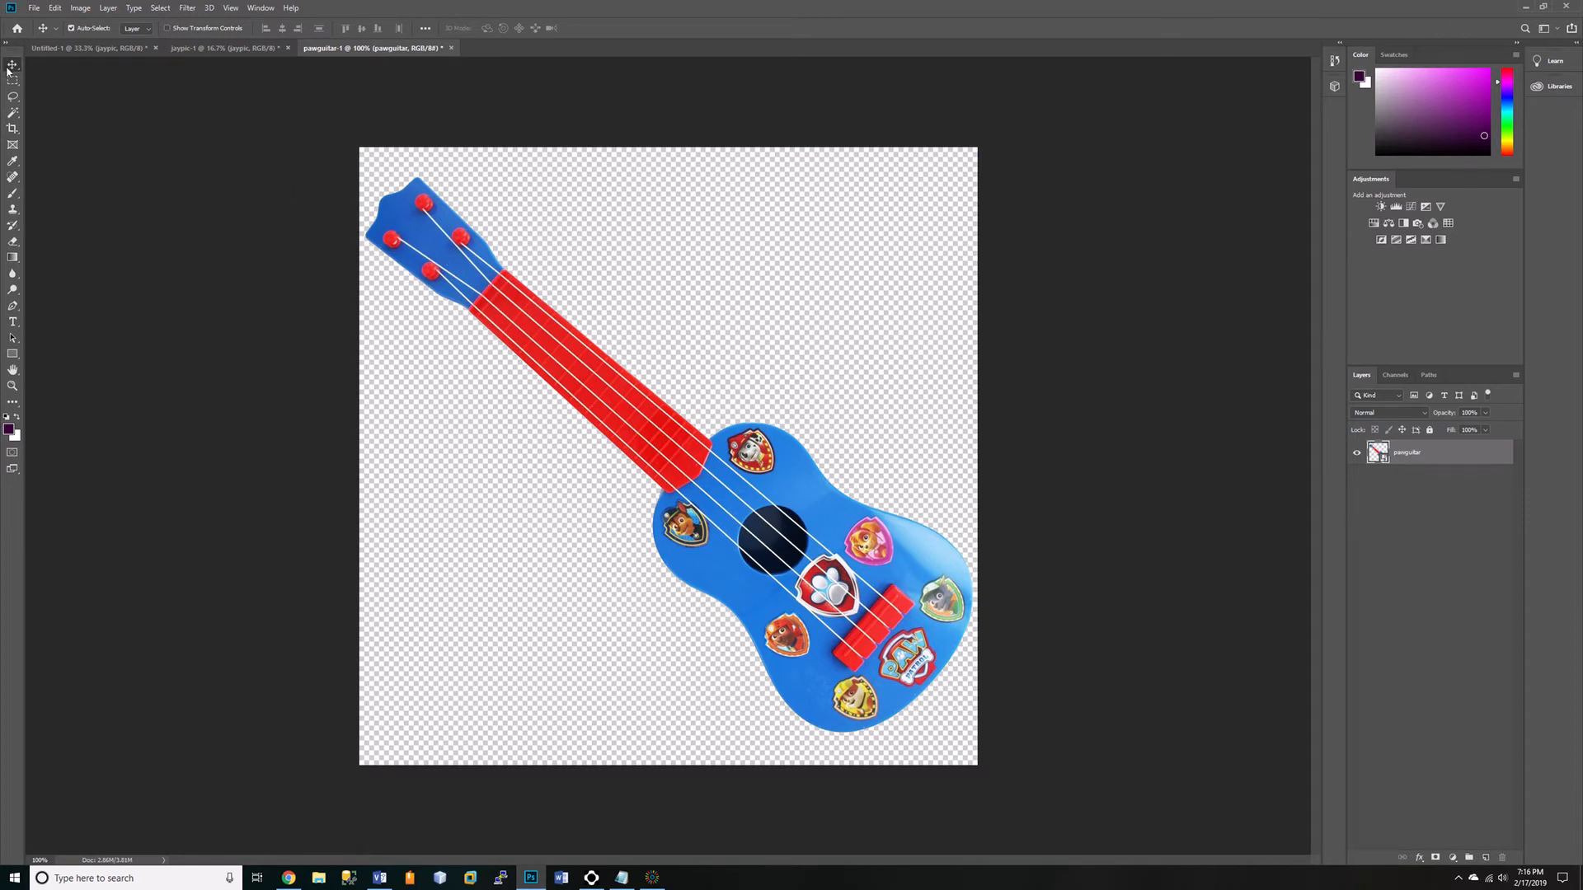
left_click_drag(705, 457, 571, 536)
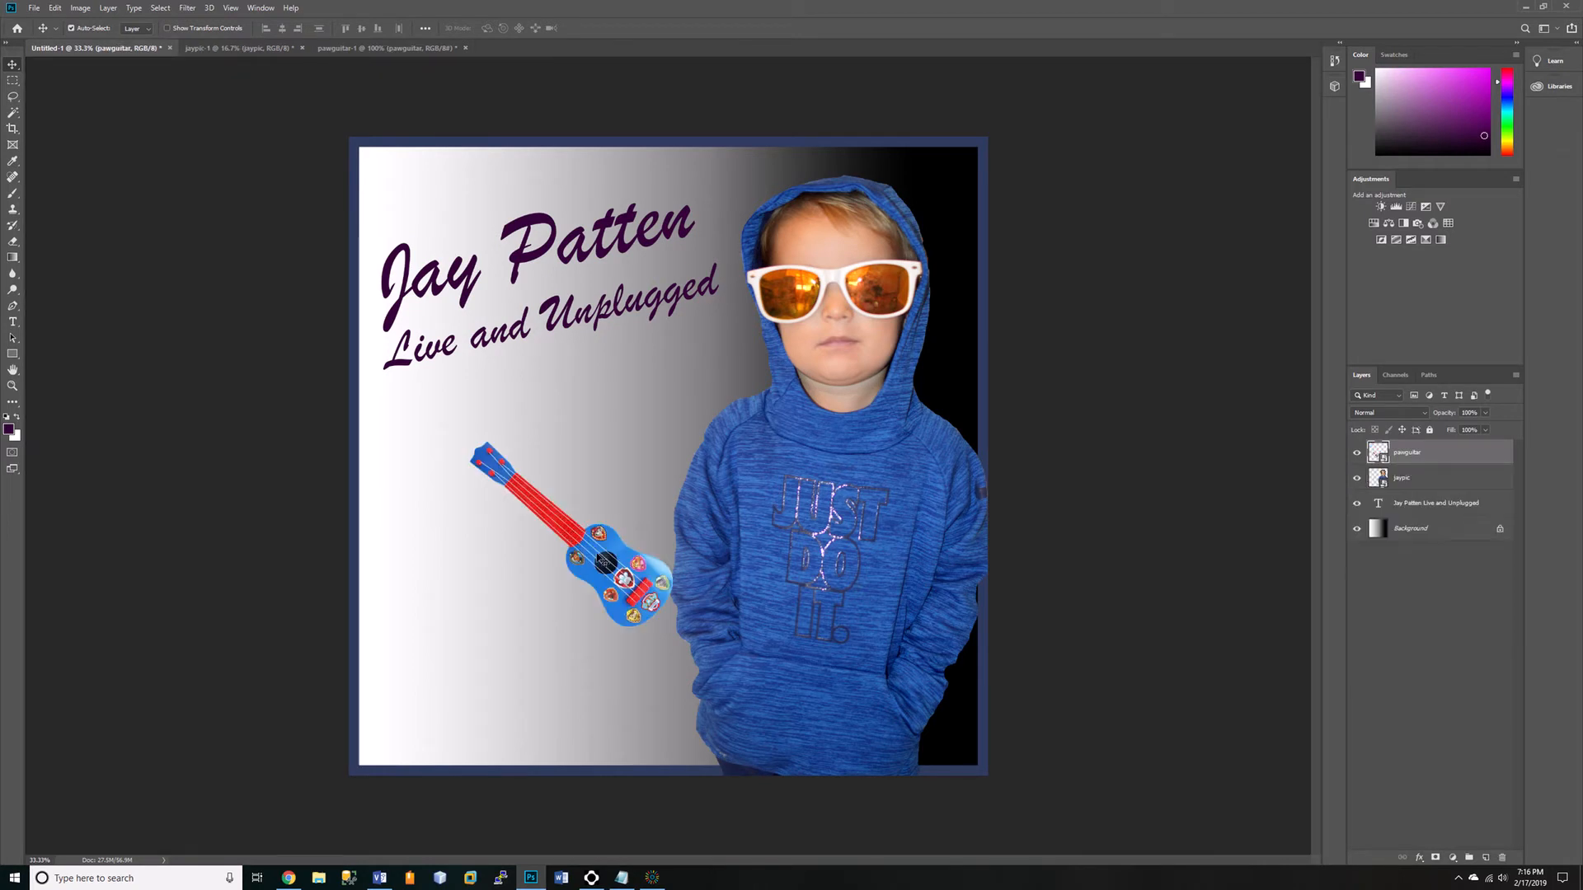
left_click_drag(605, 563, 482, 709)
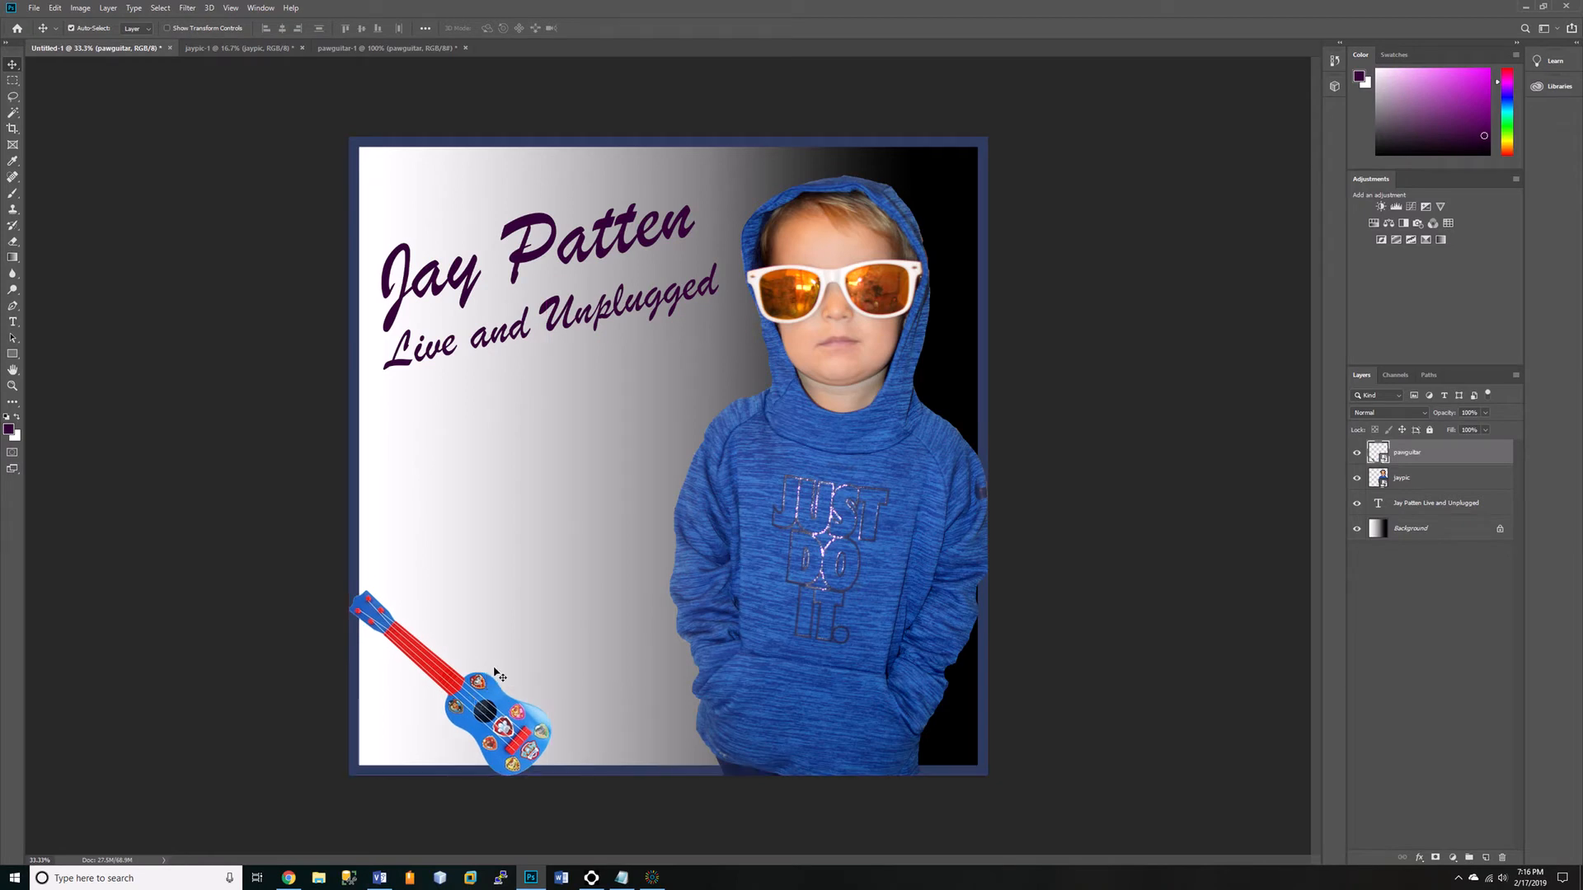
left_click(541, 609)
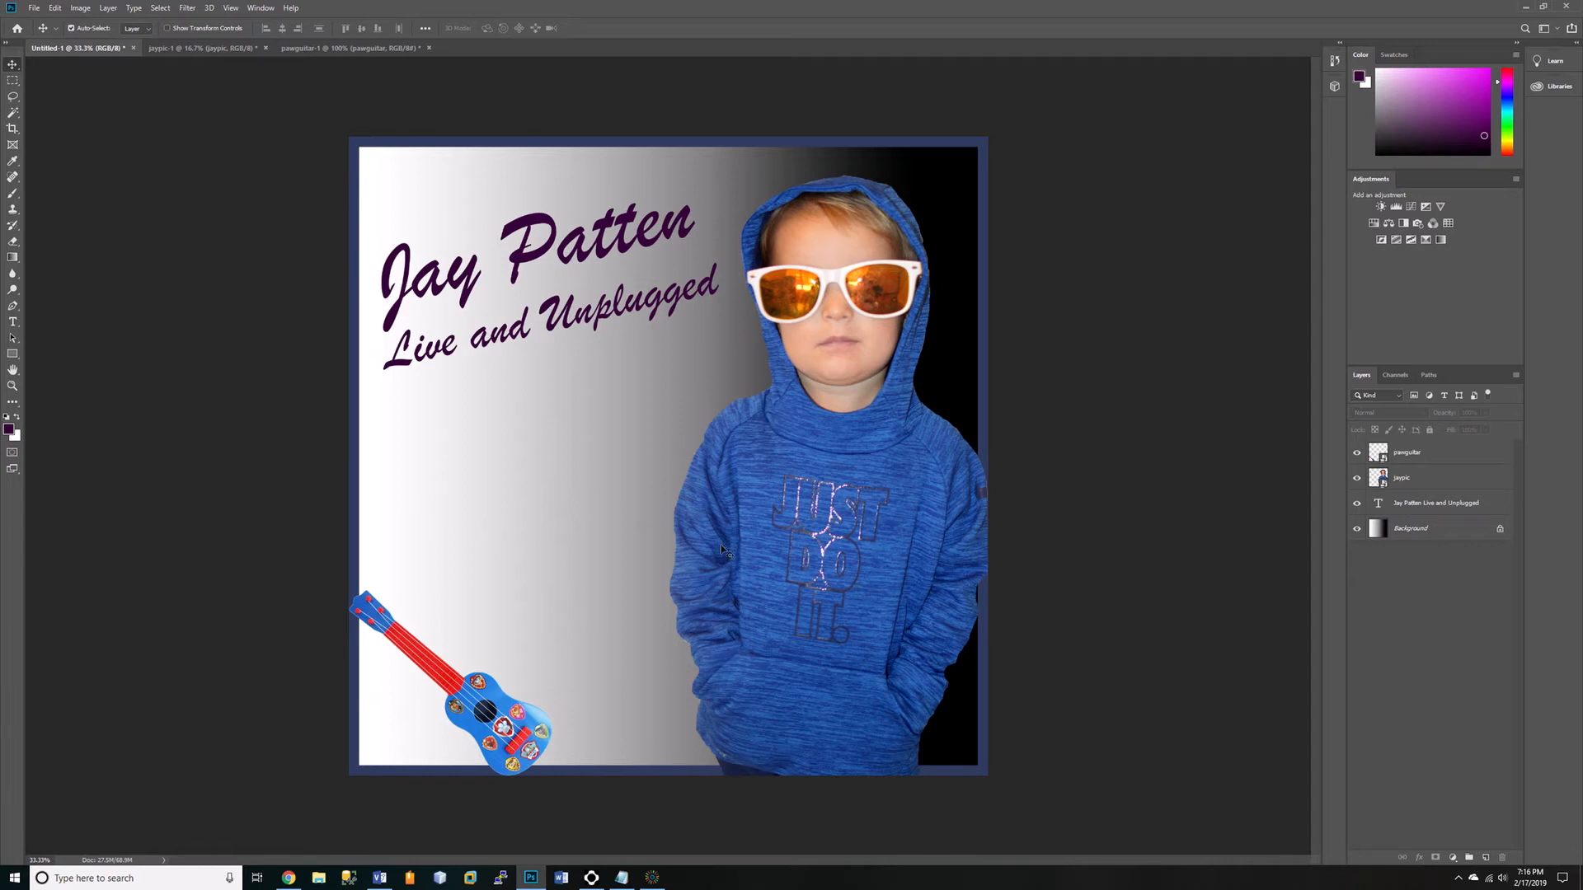
Create a text box above the guitar with 10 pt OCR A Extended type.
left_click(12, 322)
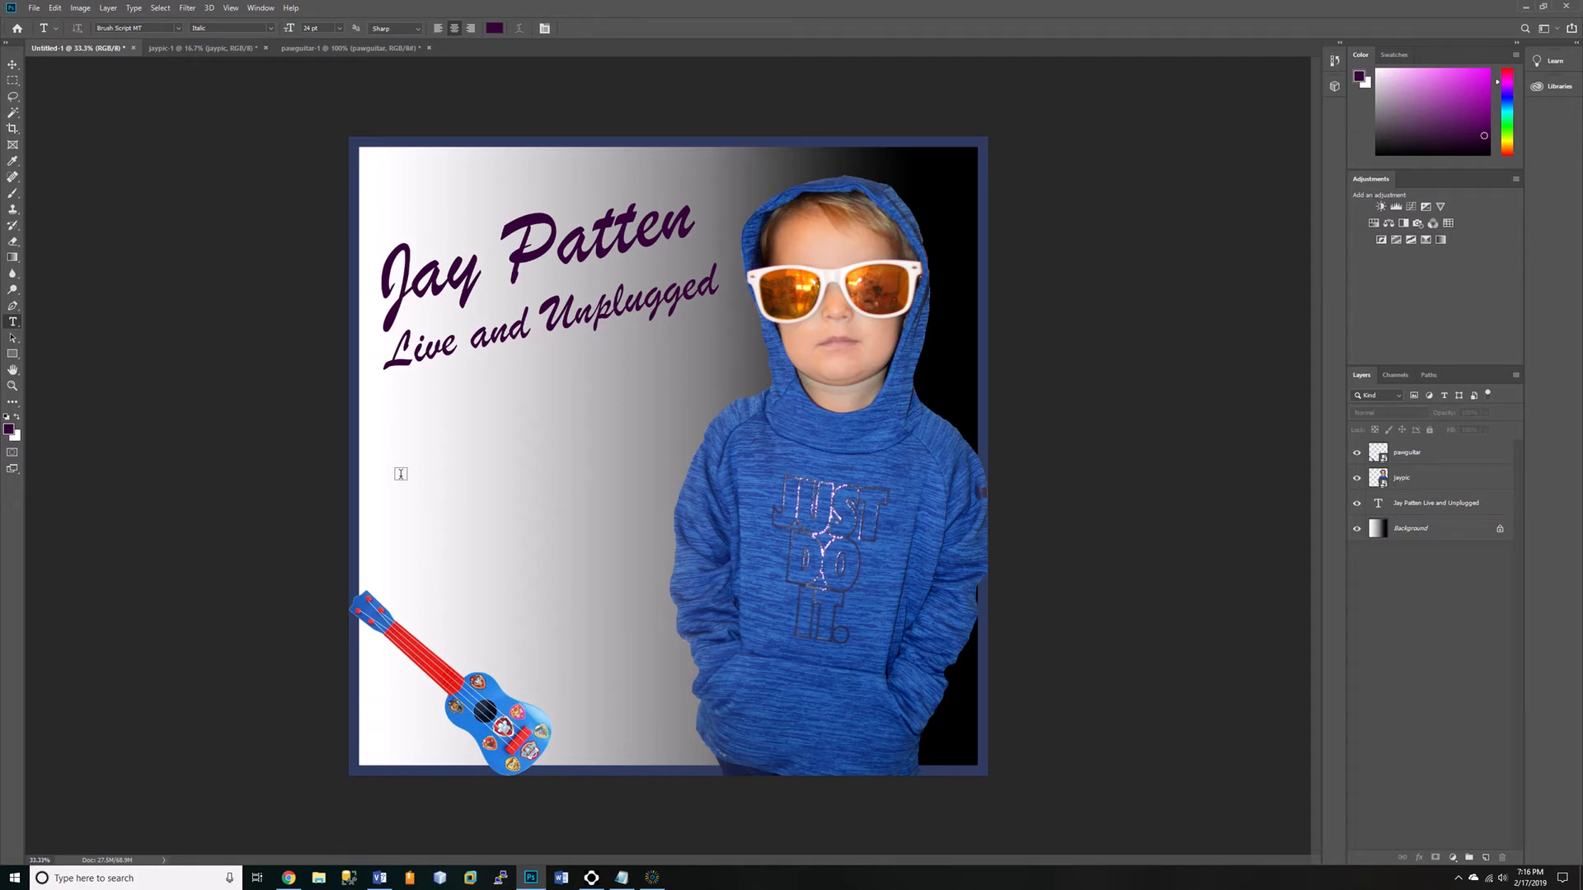
left_click_drag(399, 476, 660, 614)
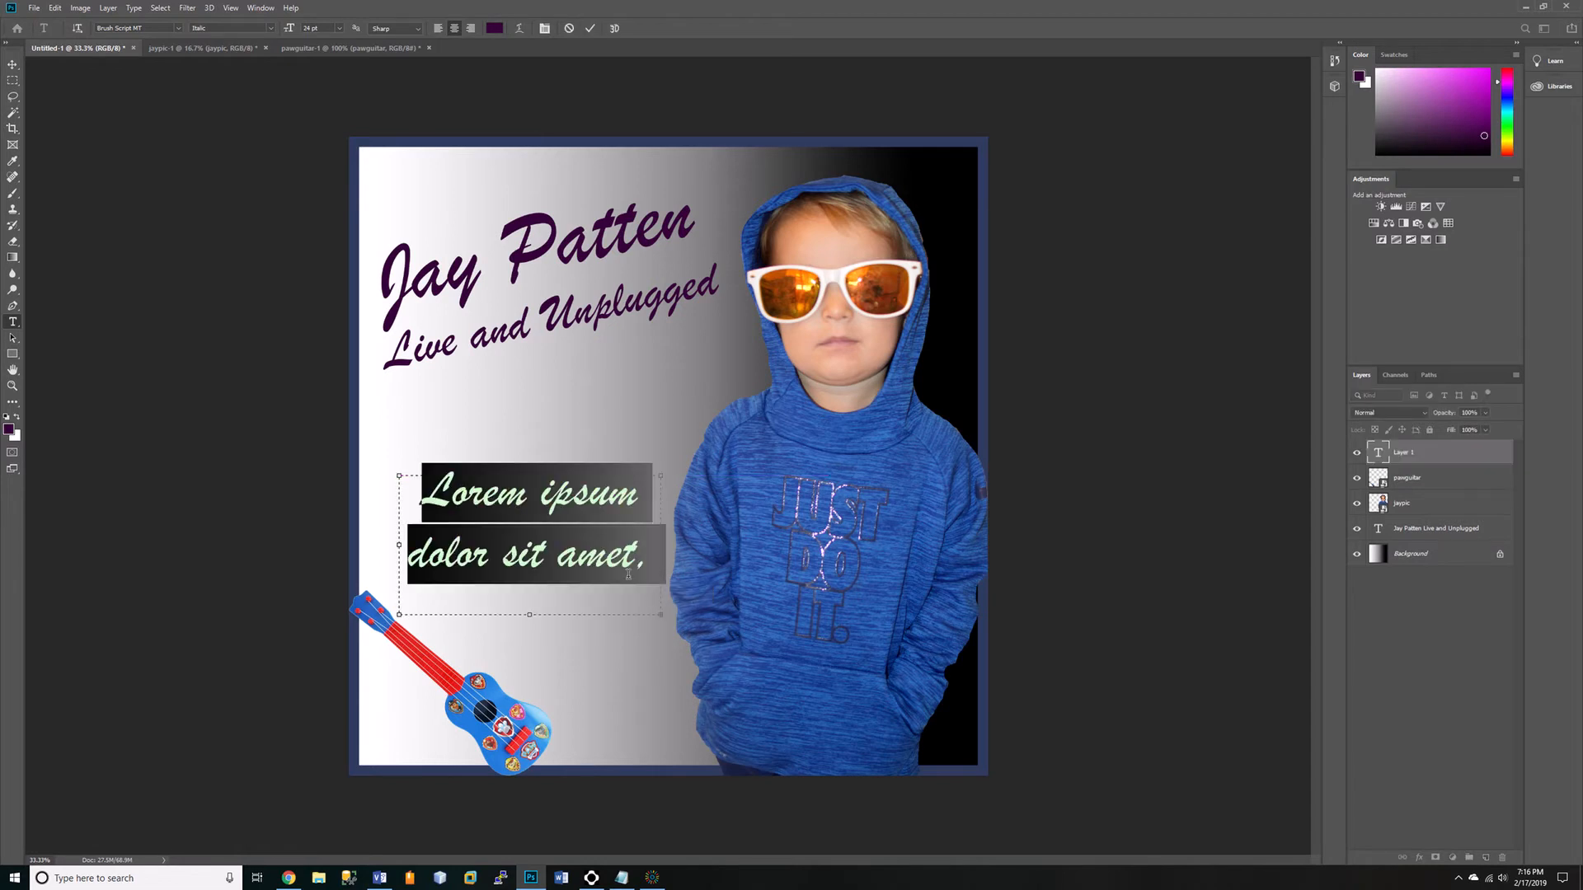
left_click(338, 29)
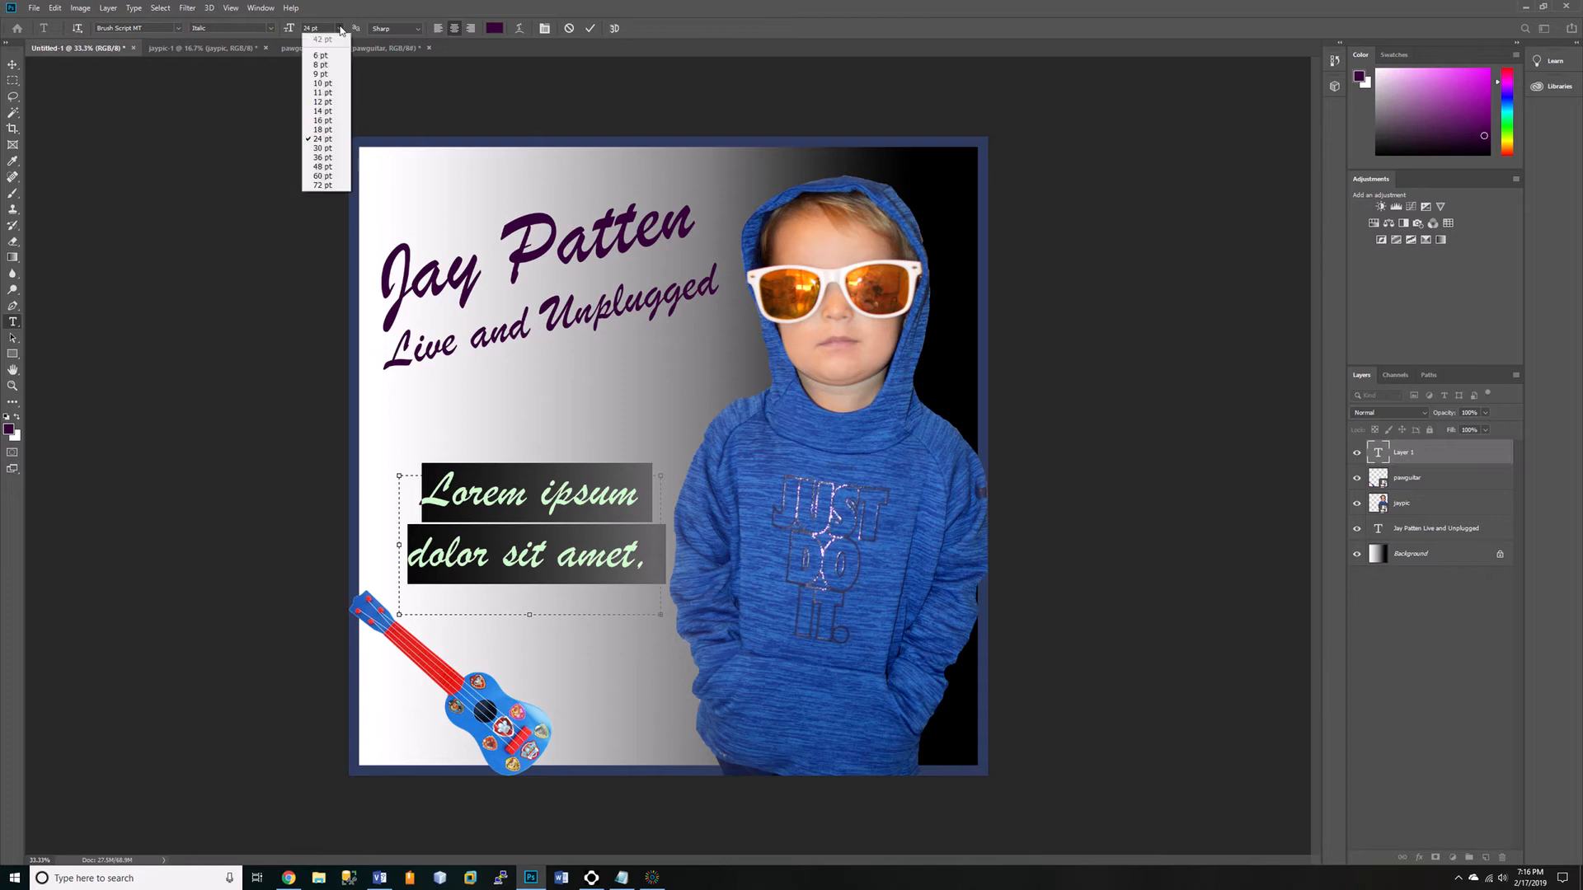
left_click(323, 83)
left_click(179, 28)
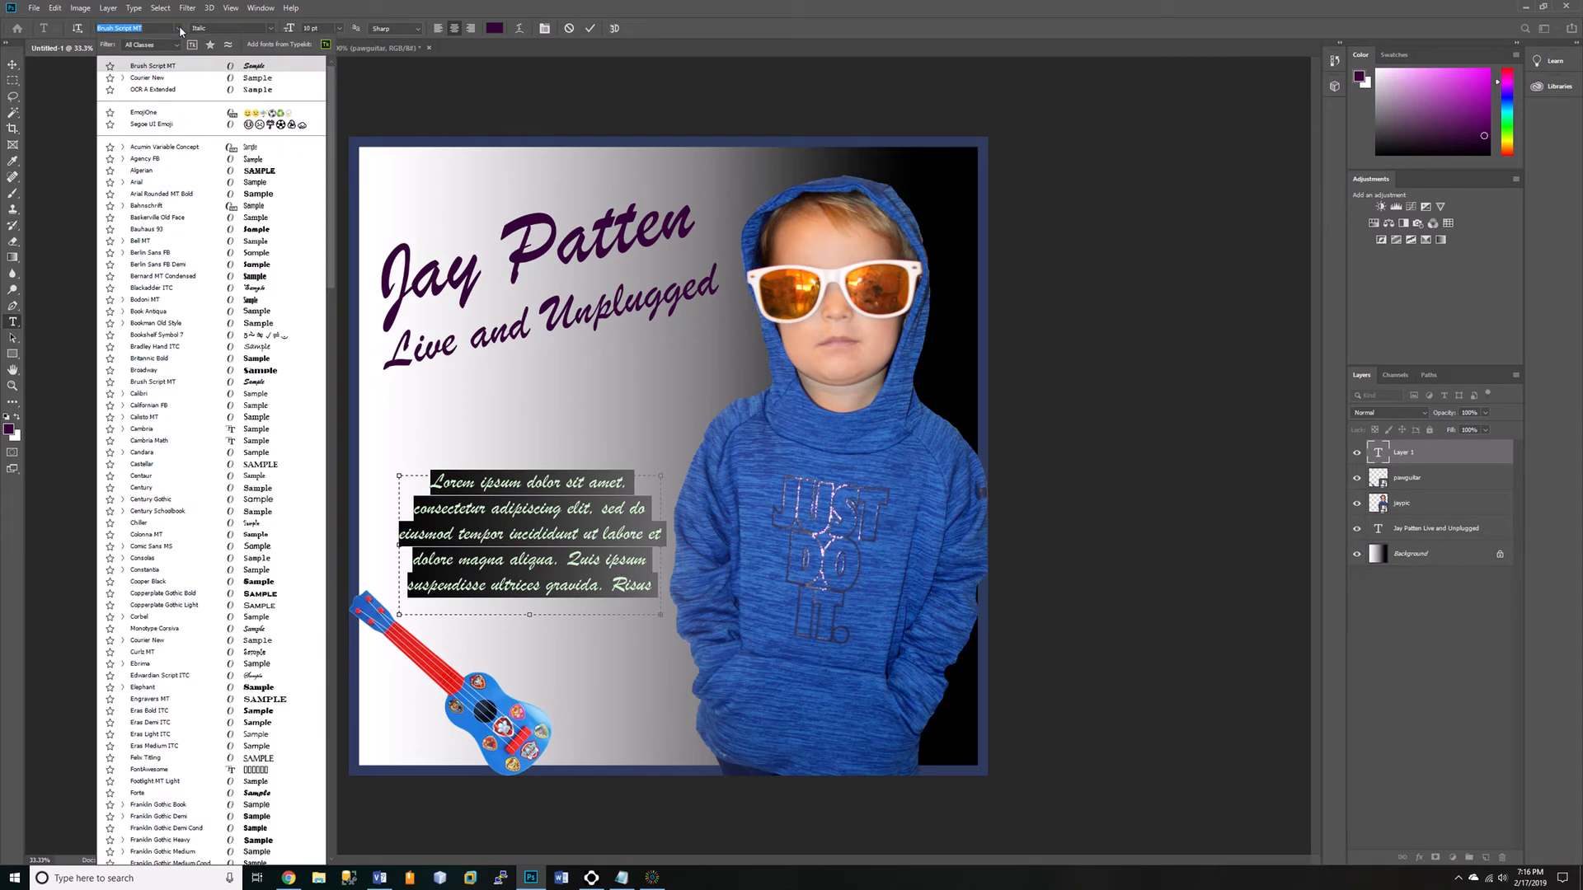
left_click(157, 91)
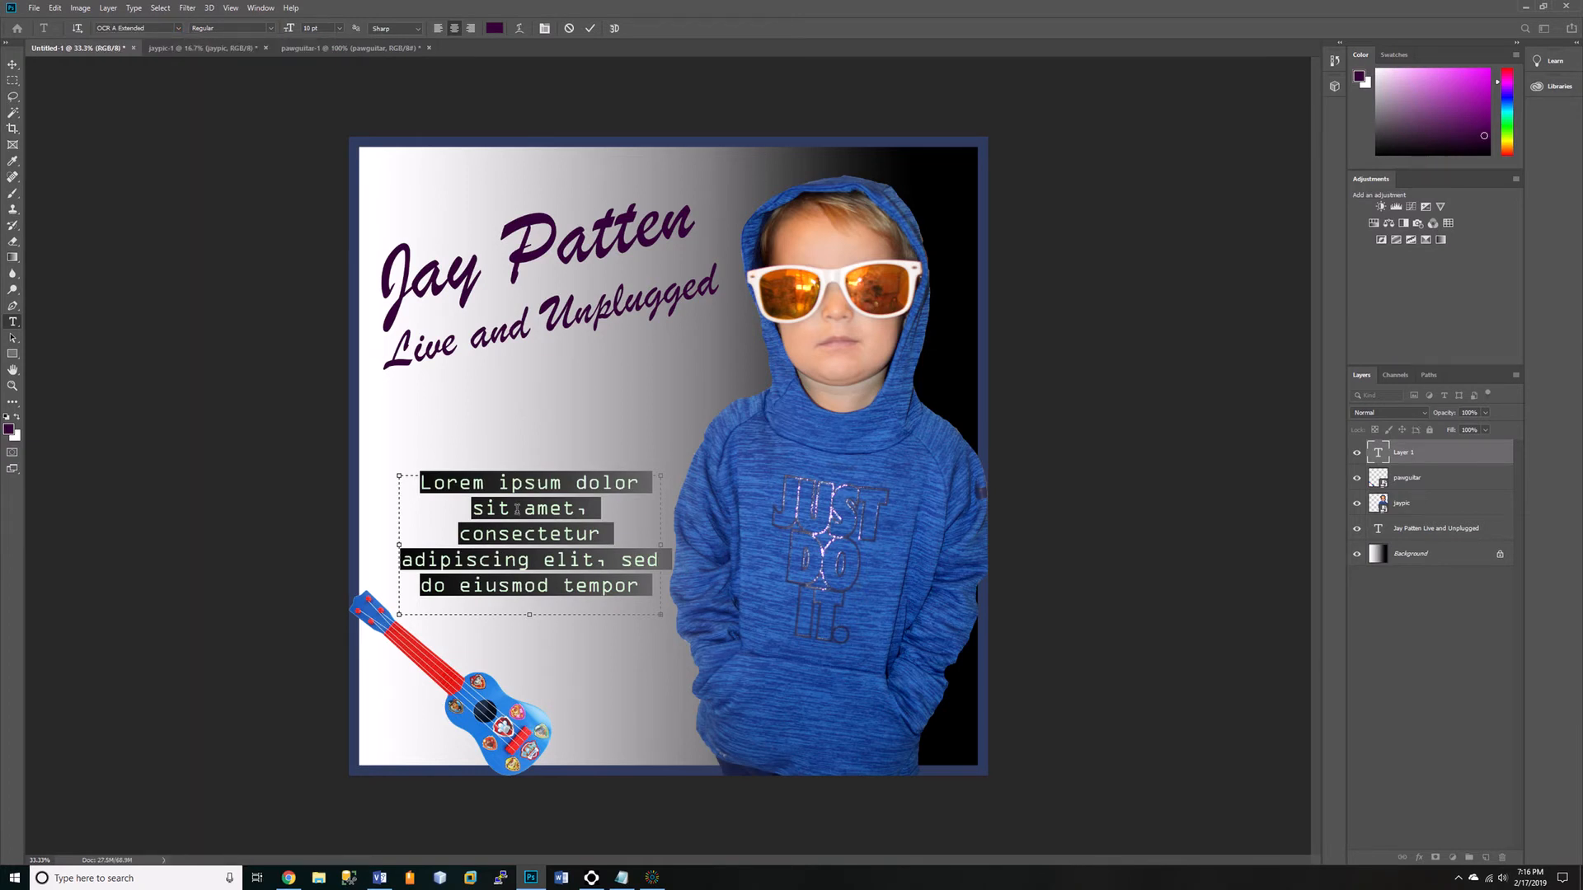
Enter "Check Out the Hit Single “Down by the Bay”" in the text box, ending with a line reading "ft." and the guest's name.
type("Check Out the")
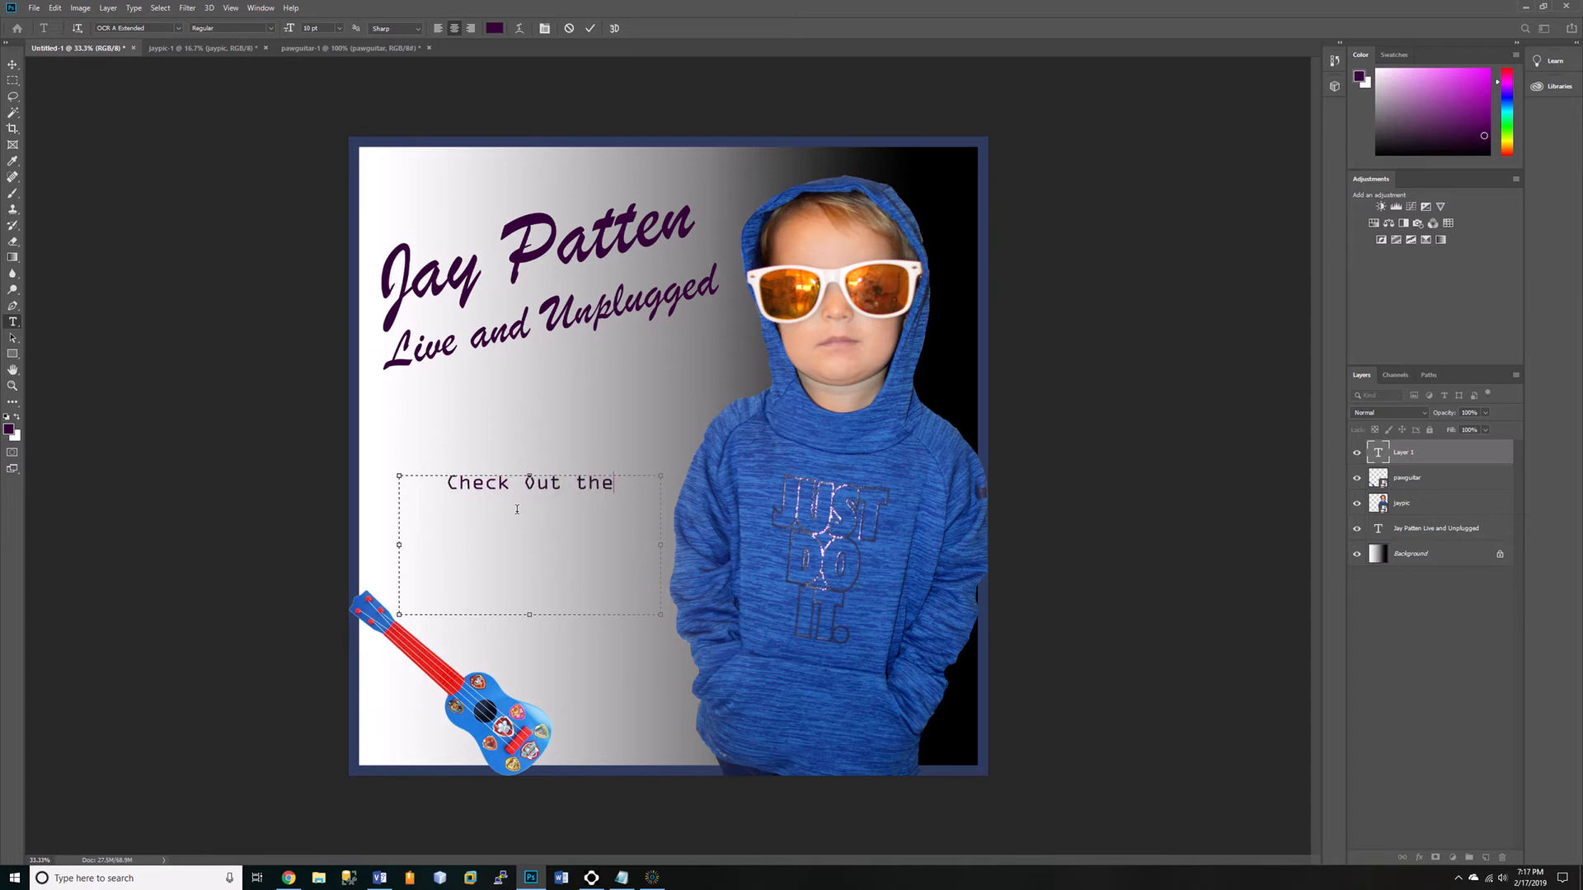
type("Hit Single")
type("\"")
type("Down by the")
type(" Bay")
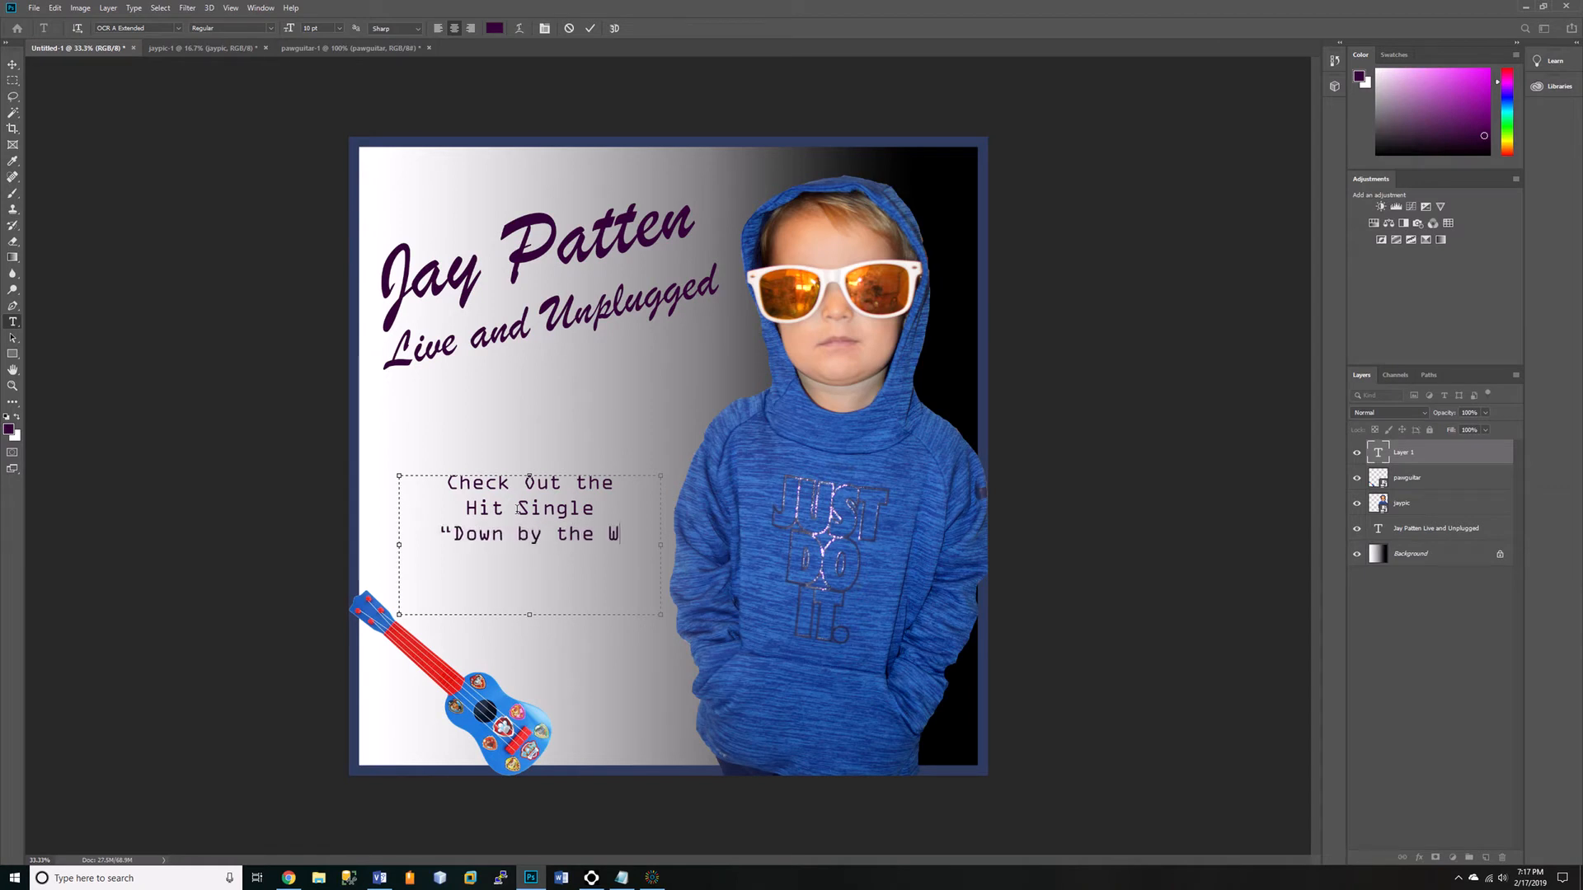
type("\"")
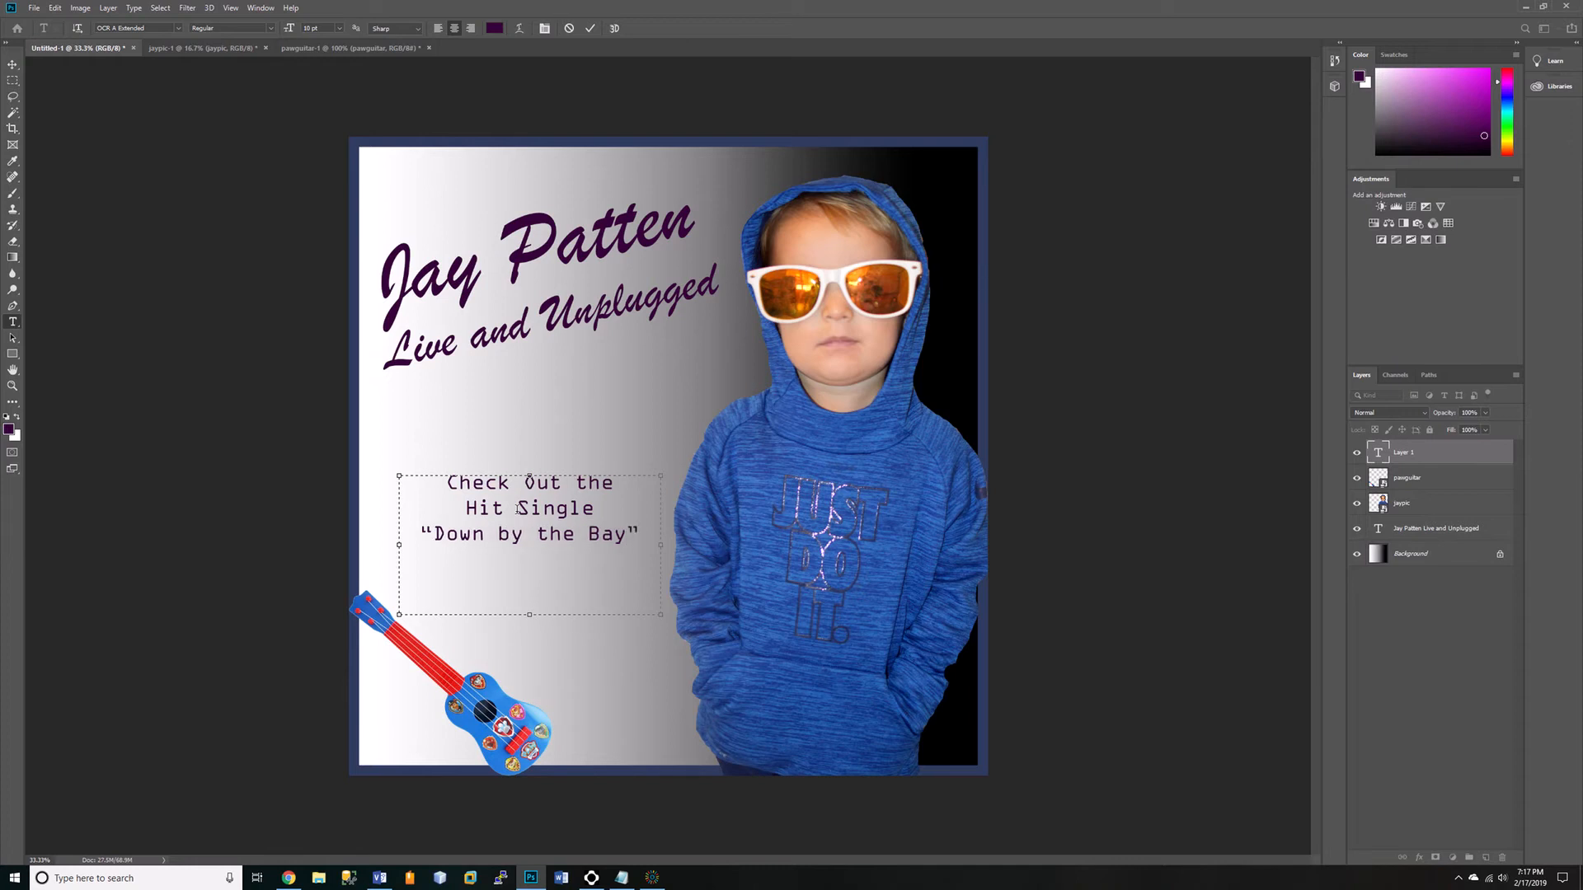
key("Return")
type("ft. Quincy")
left_click(12, 65)
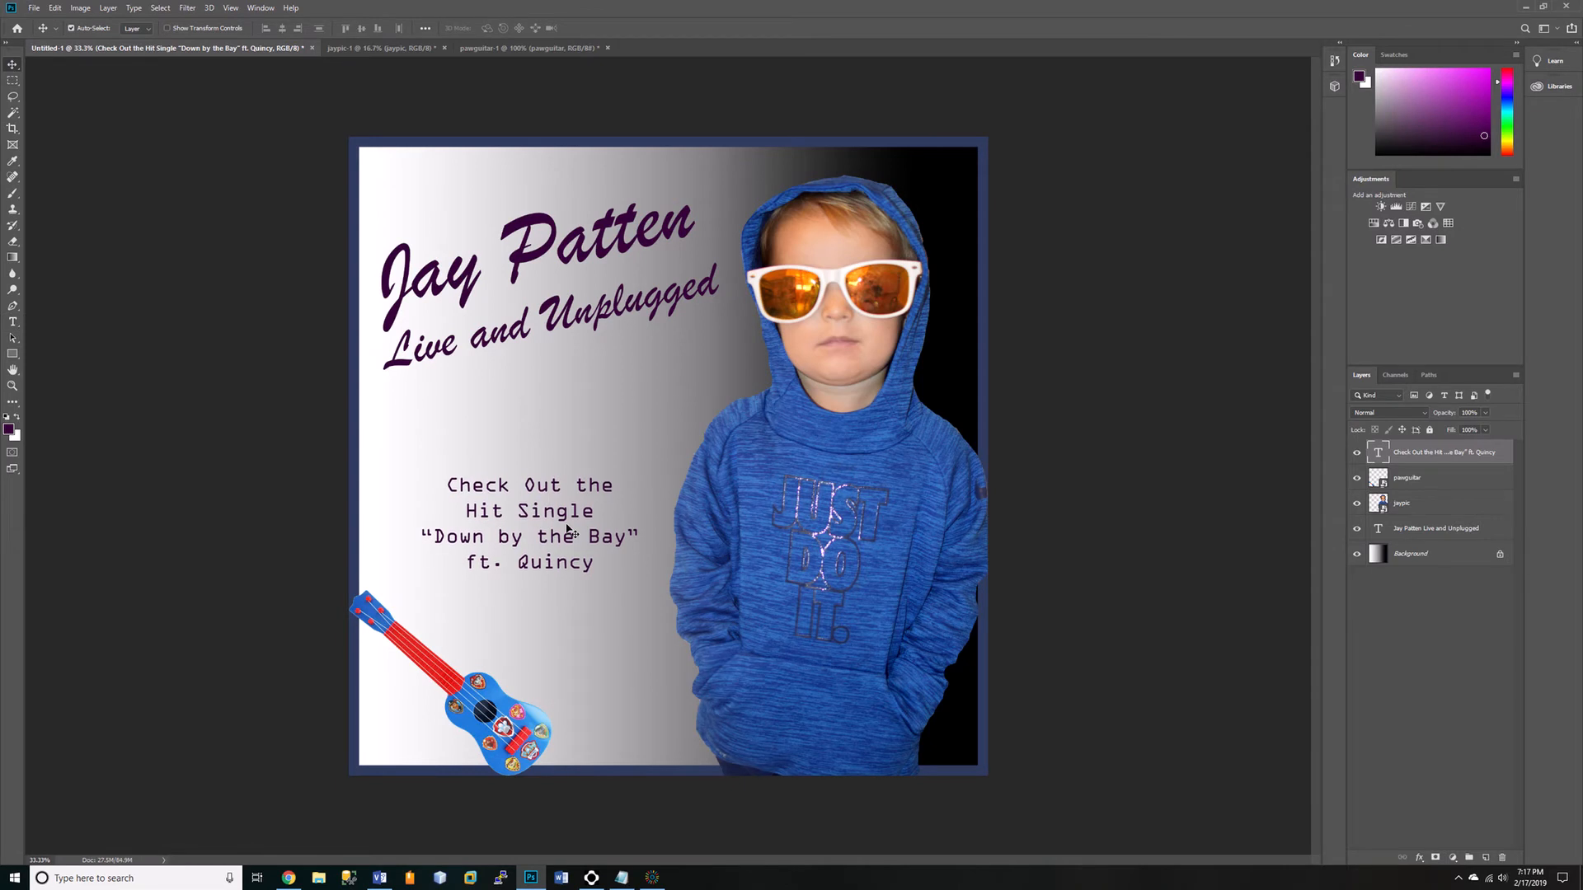
Nudge the hit-single text block down toward the guitar and fine-tune its horizontal position.
key("shift+Down")
key("shift+Down")
key("shift+Down")
key("shift+Down")
key("shift+Down")
key("shift+Down")
key("shift+Down")
key("Left")
key("Left")
key("Left")
key("Left")
key("Left")
key("Left")
key("Left")
key("Left")
key("Left")
key("Left")
key("Left")
key("Left")
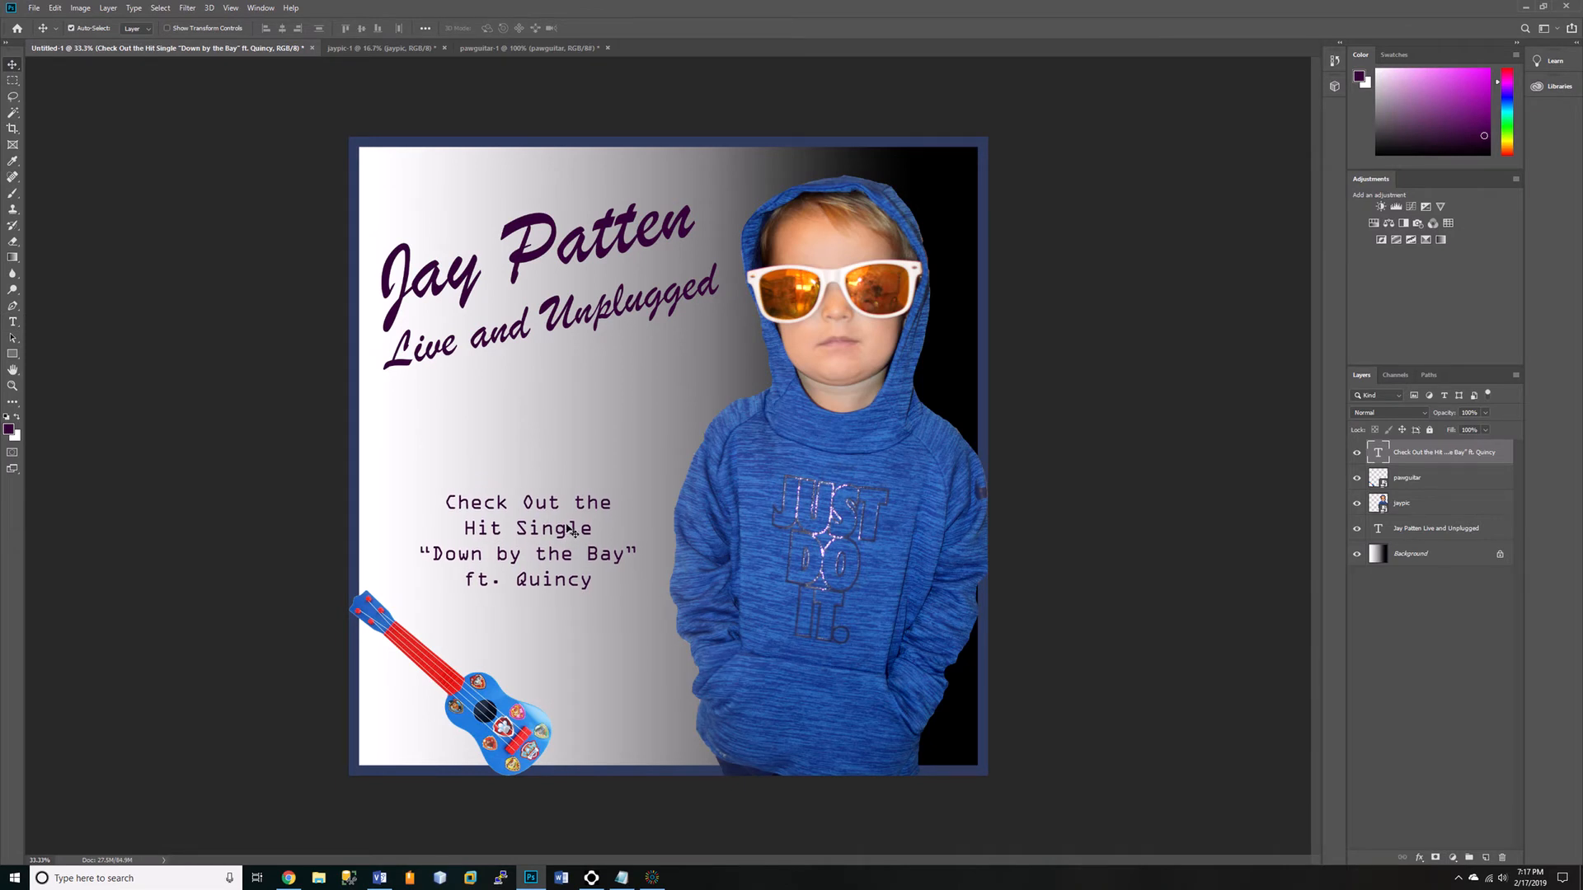
key("Right")
key("Right")
key("Right")
key("Right")
key("Right")
key("Right")
Recolor the whole hit-single text block black.
double_click(543, 557)
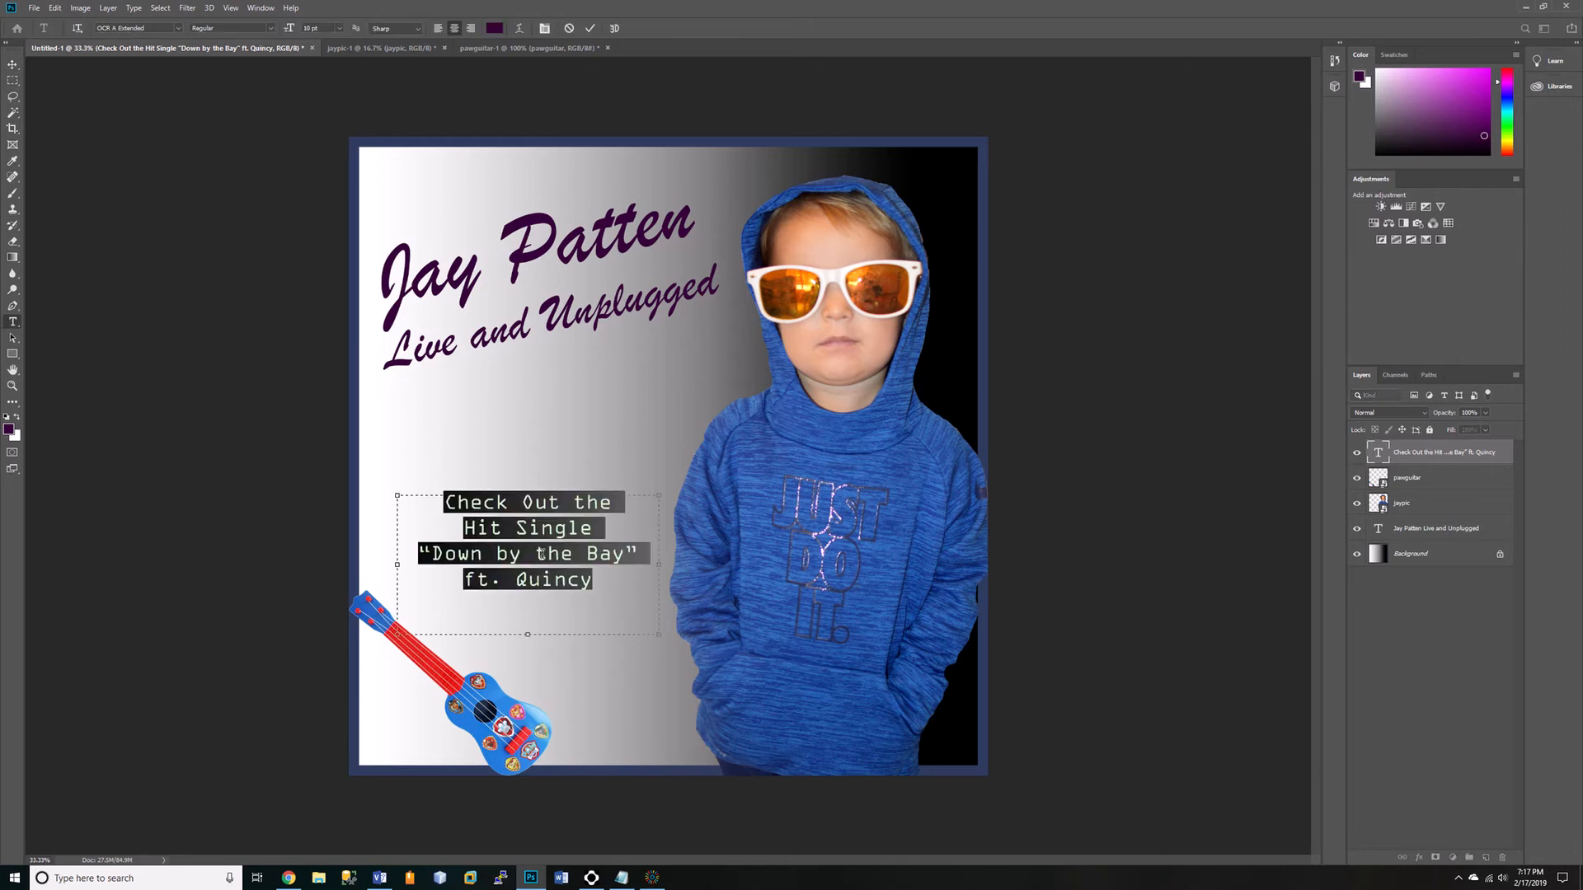
left_click(8, 417)
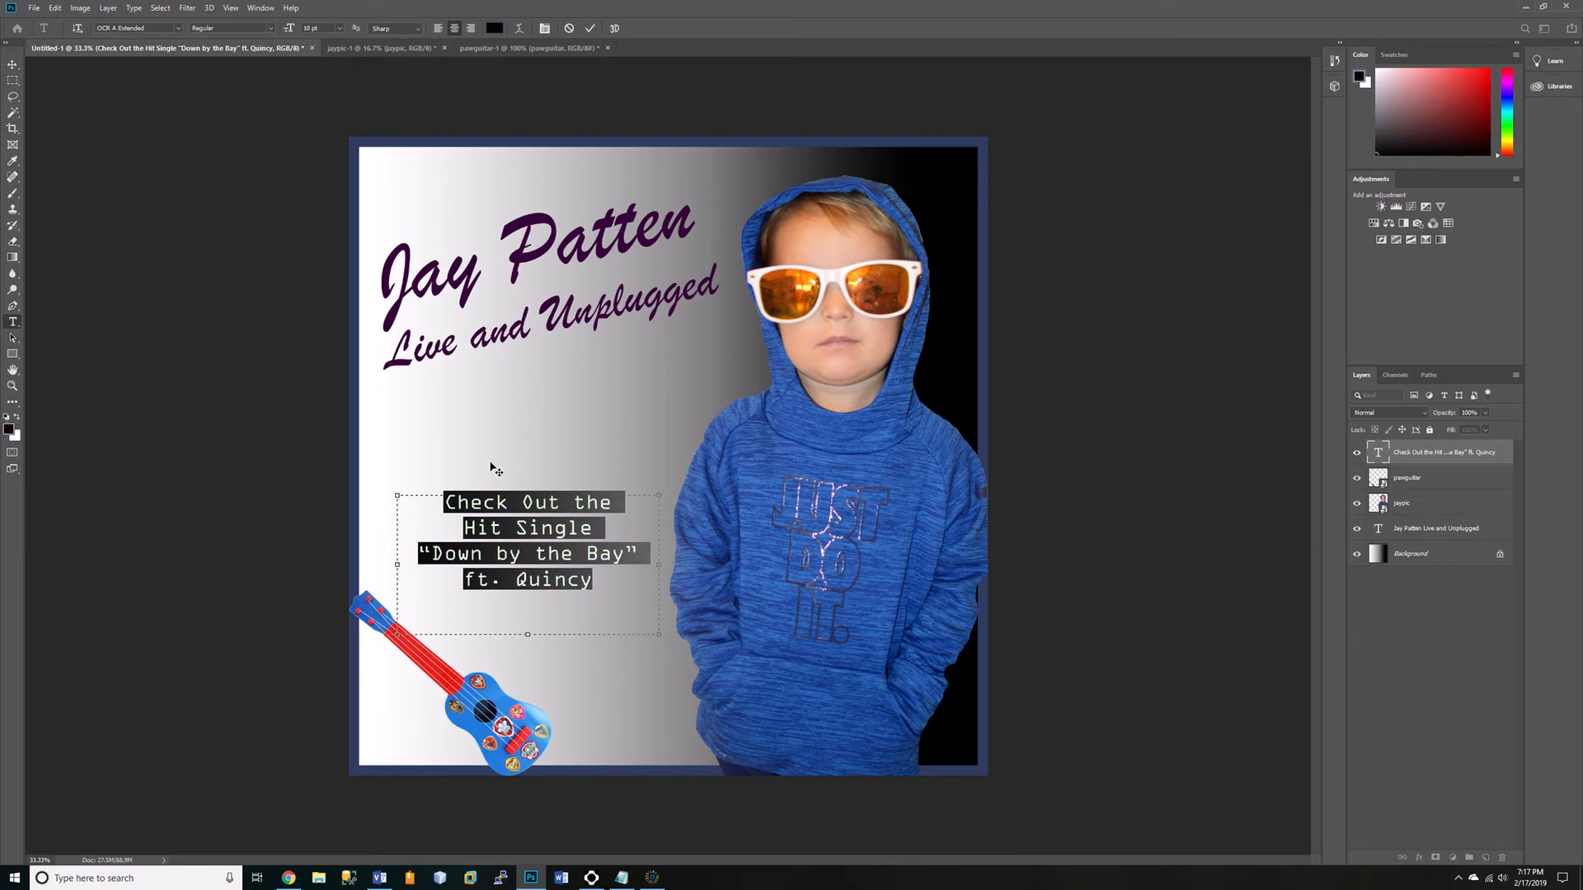
left_click(540, 563)
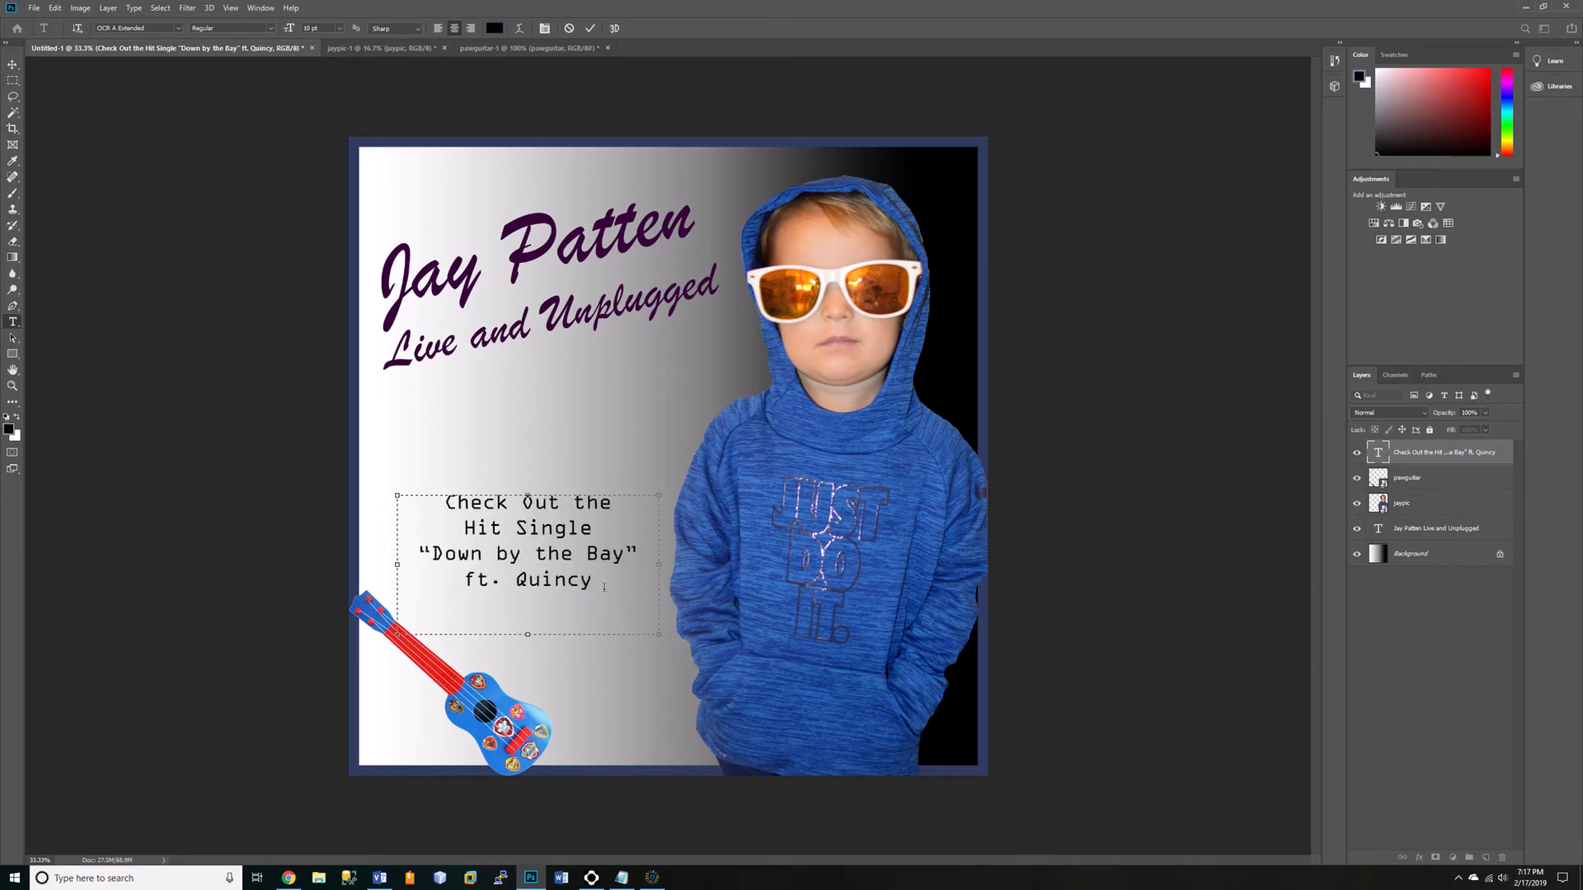
left_click_drag(431, 553, 625, 554)
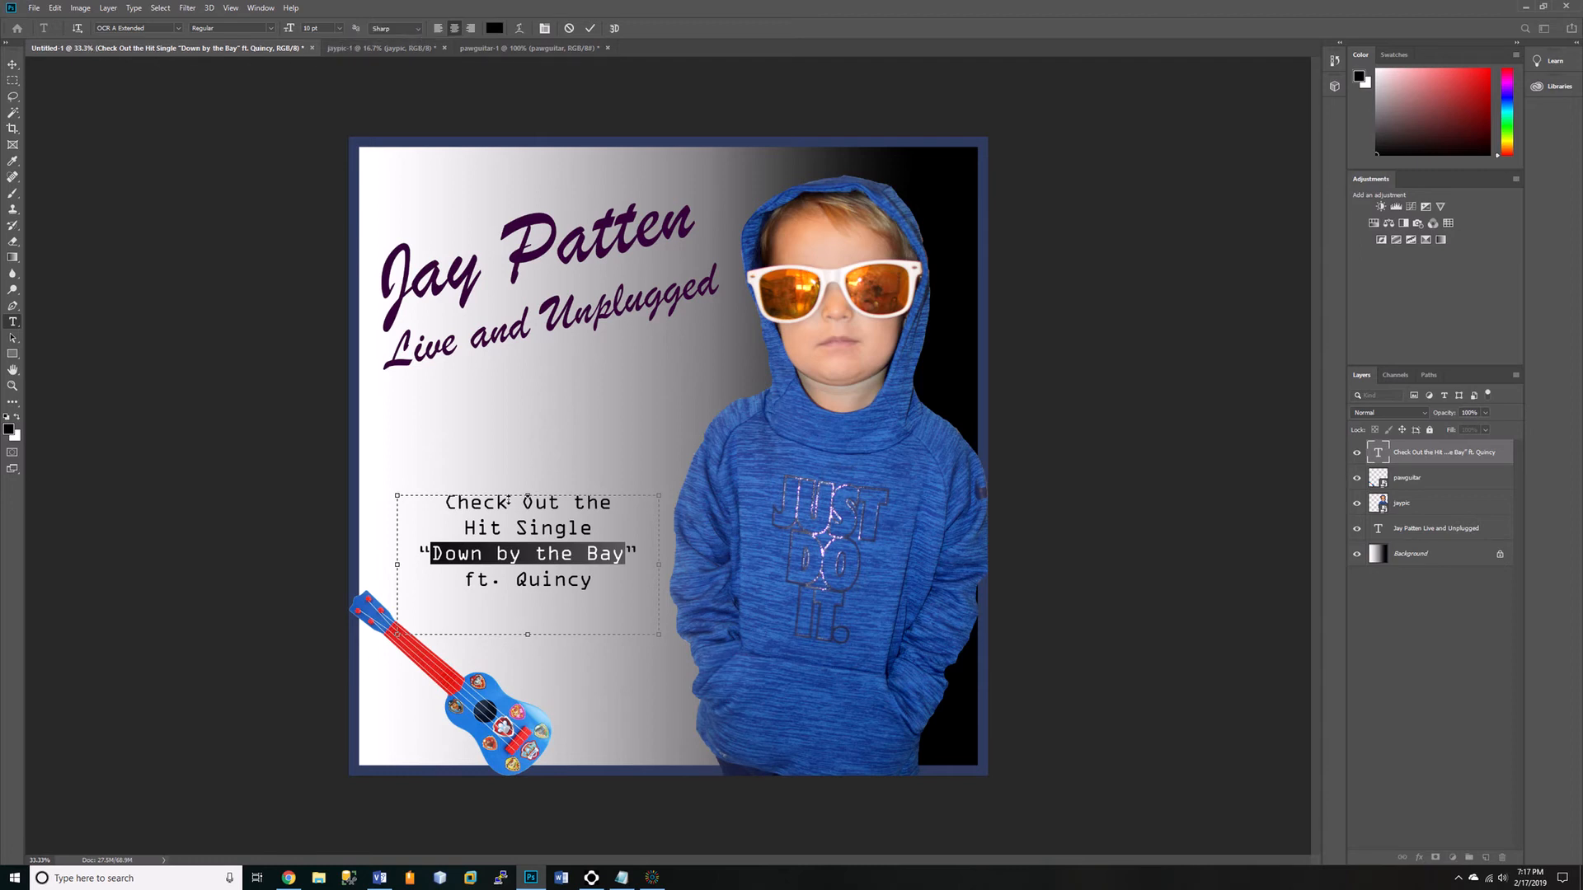
left_click(574, 581)
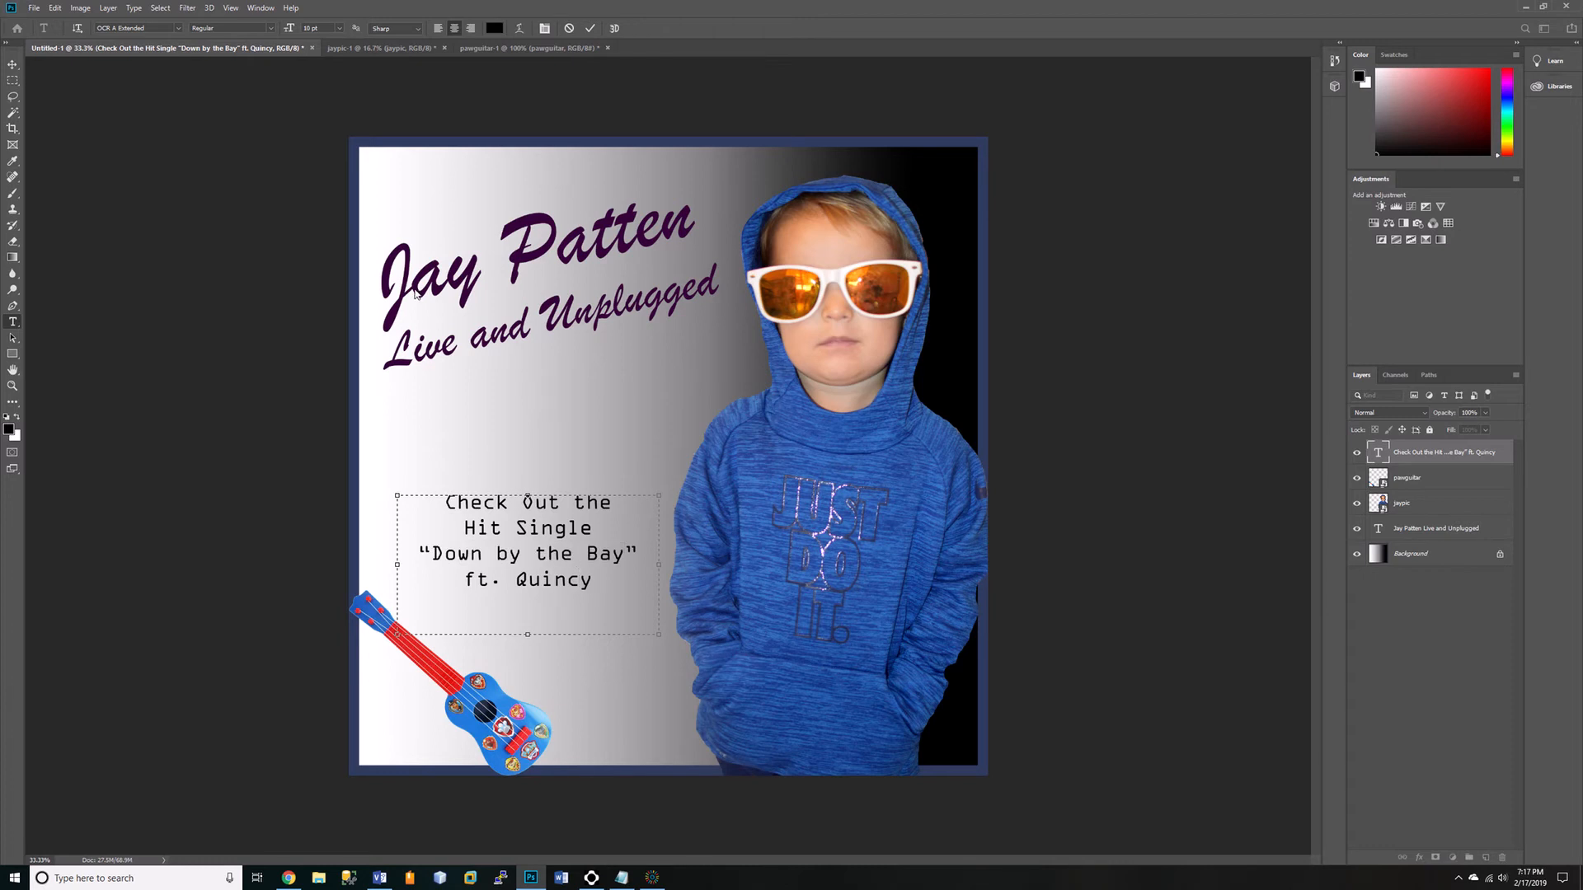
key("Escape")
key("v")
Make the two-line title text layer active without editing its text.
left_click(1418, 502)
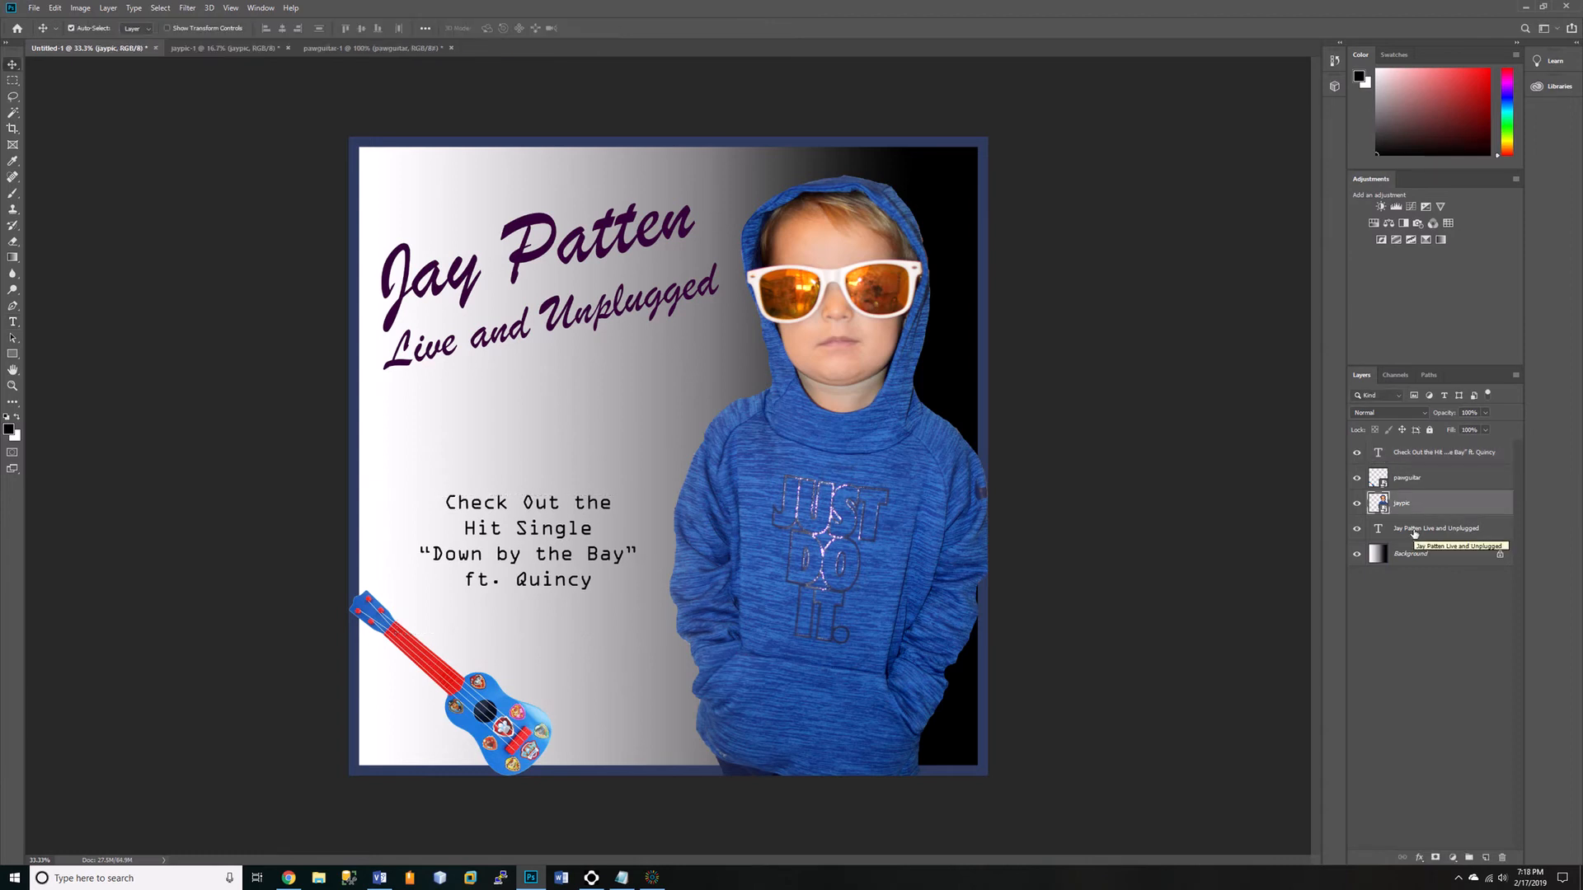
left_click(1414, 530)
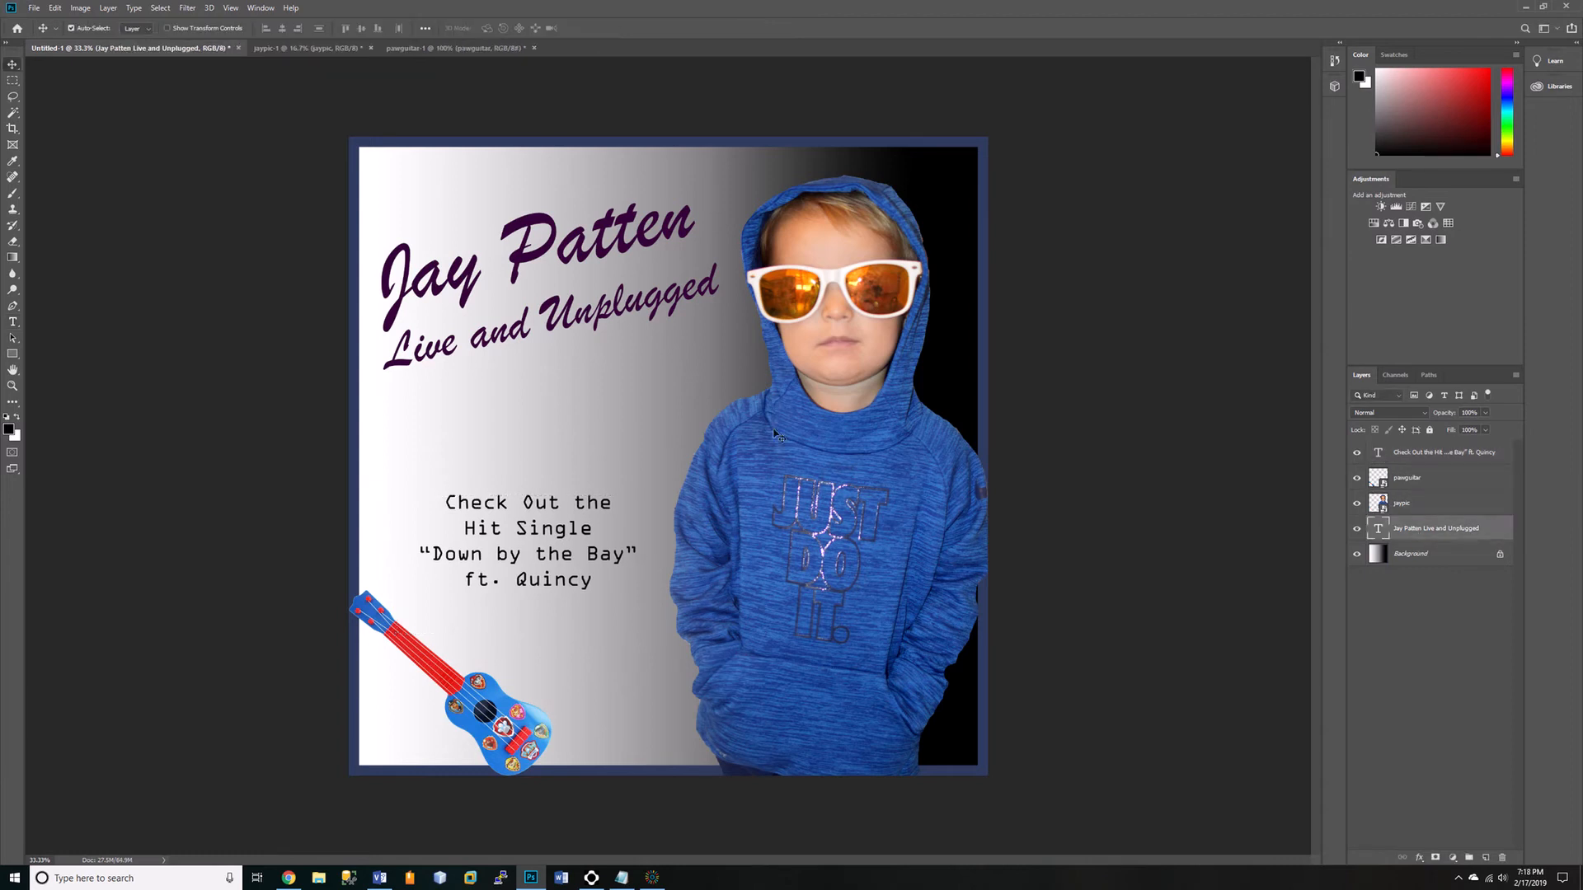
double_click(521, 266)
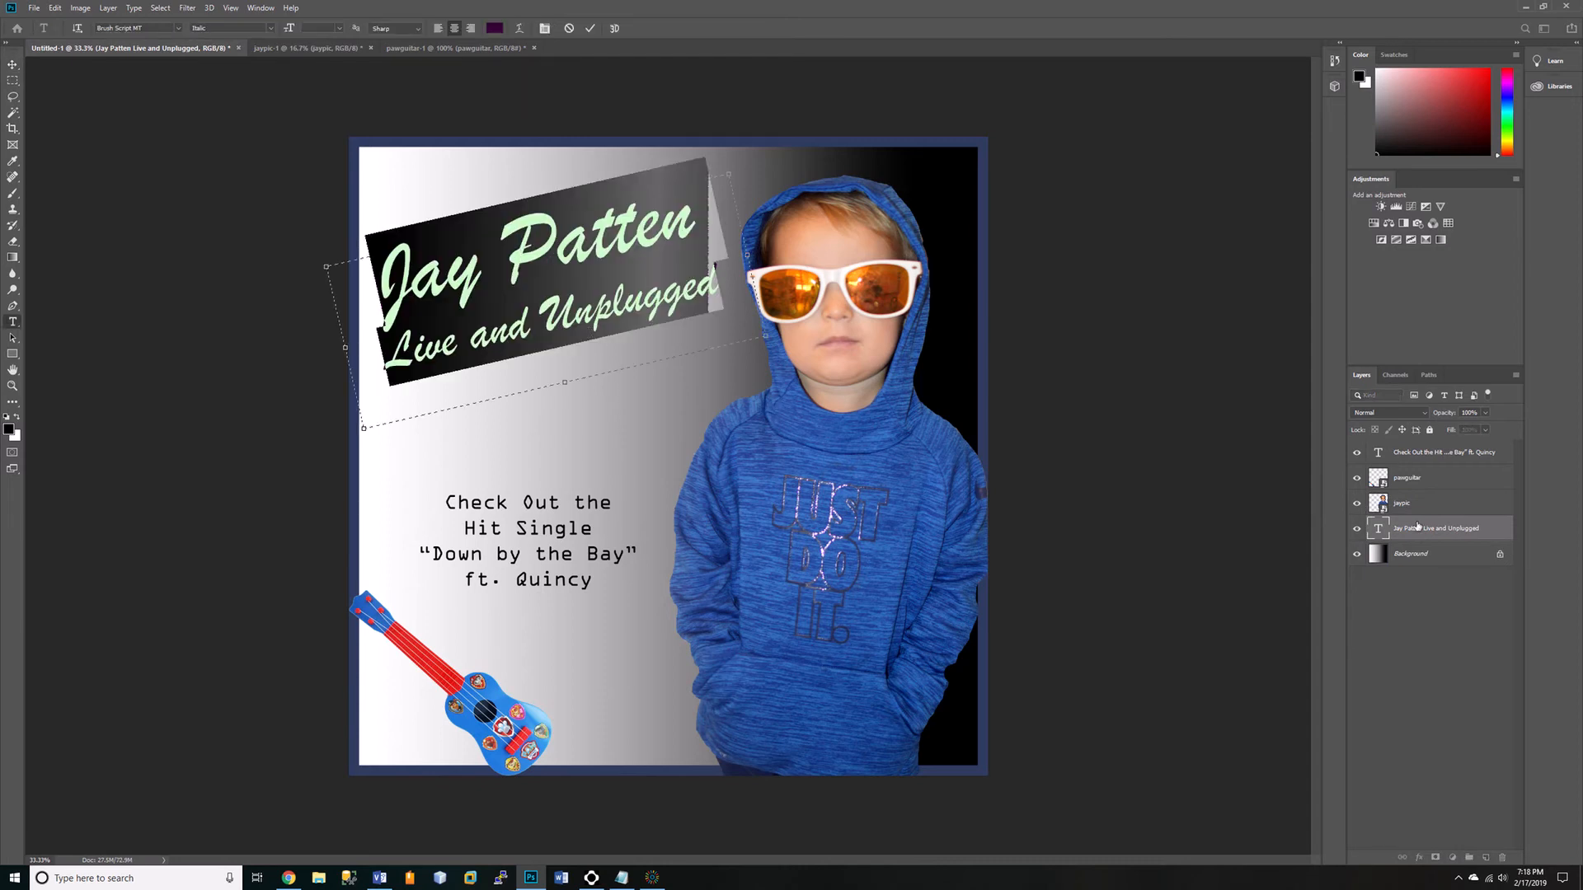
key("Escape")
key("v")
Add a black Multiply drop shadow at low opacity to the two-line title, with a distance of about 40 px.
left_click(108, 9)
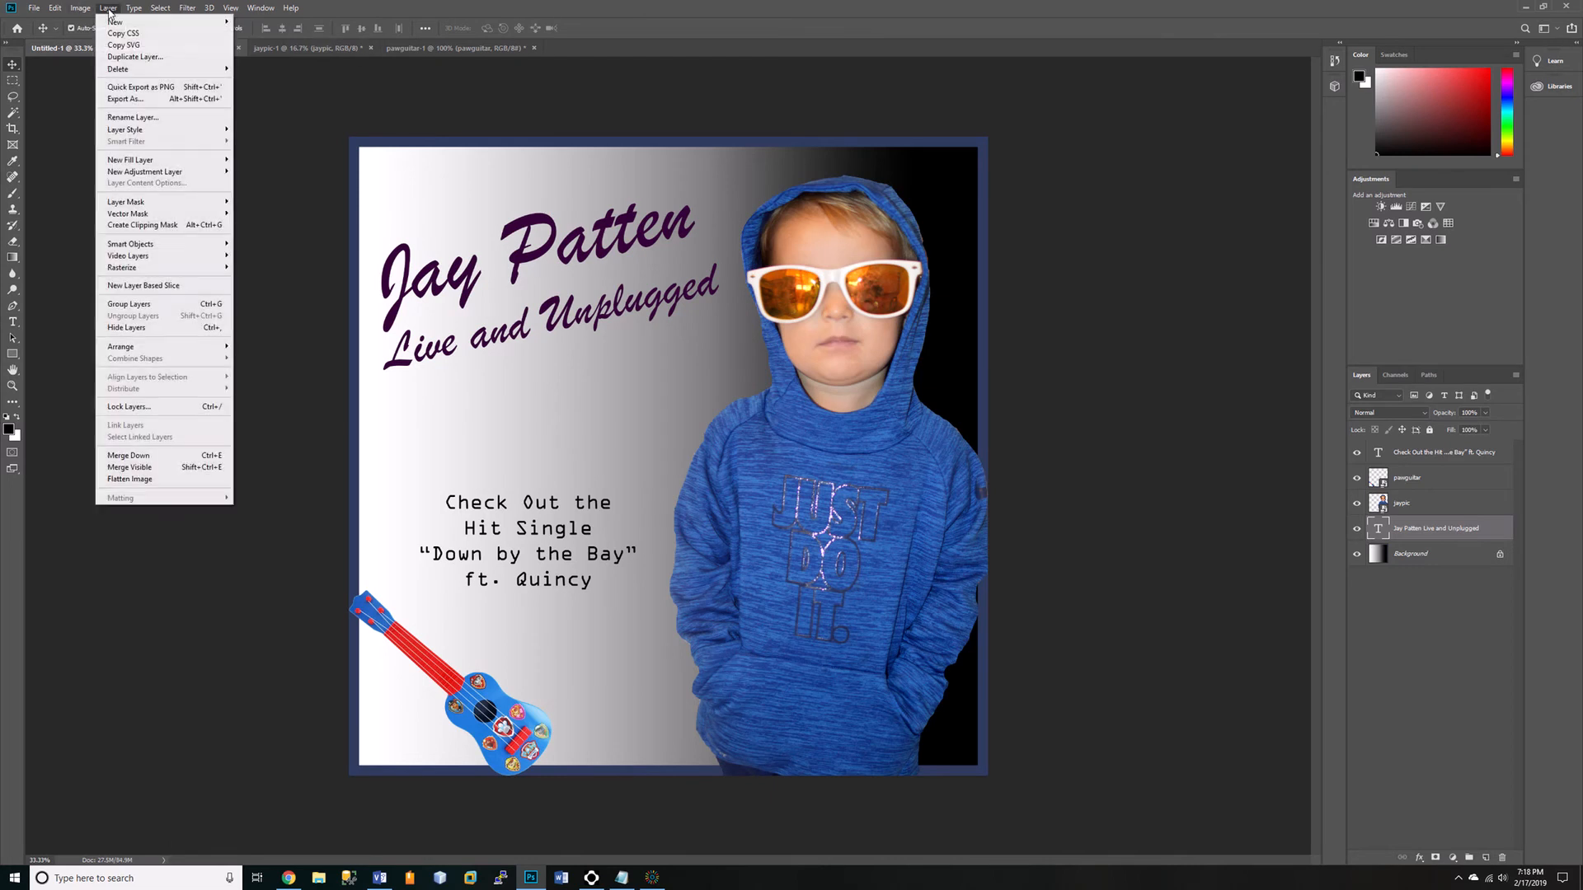
mouse_move(145, 133)
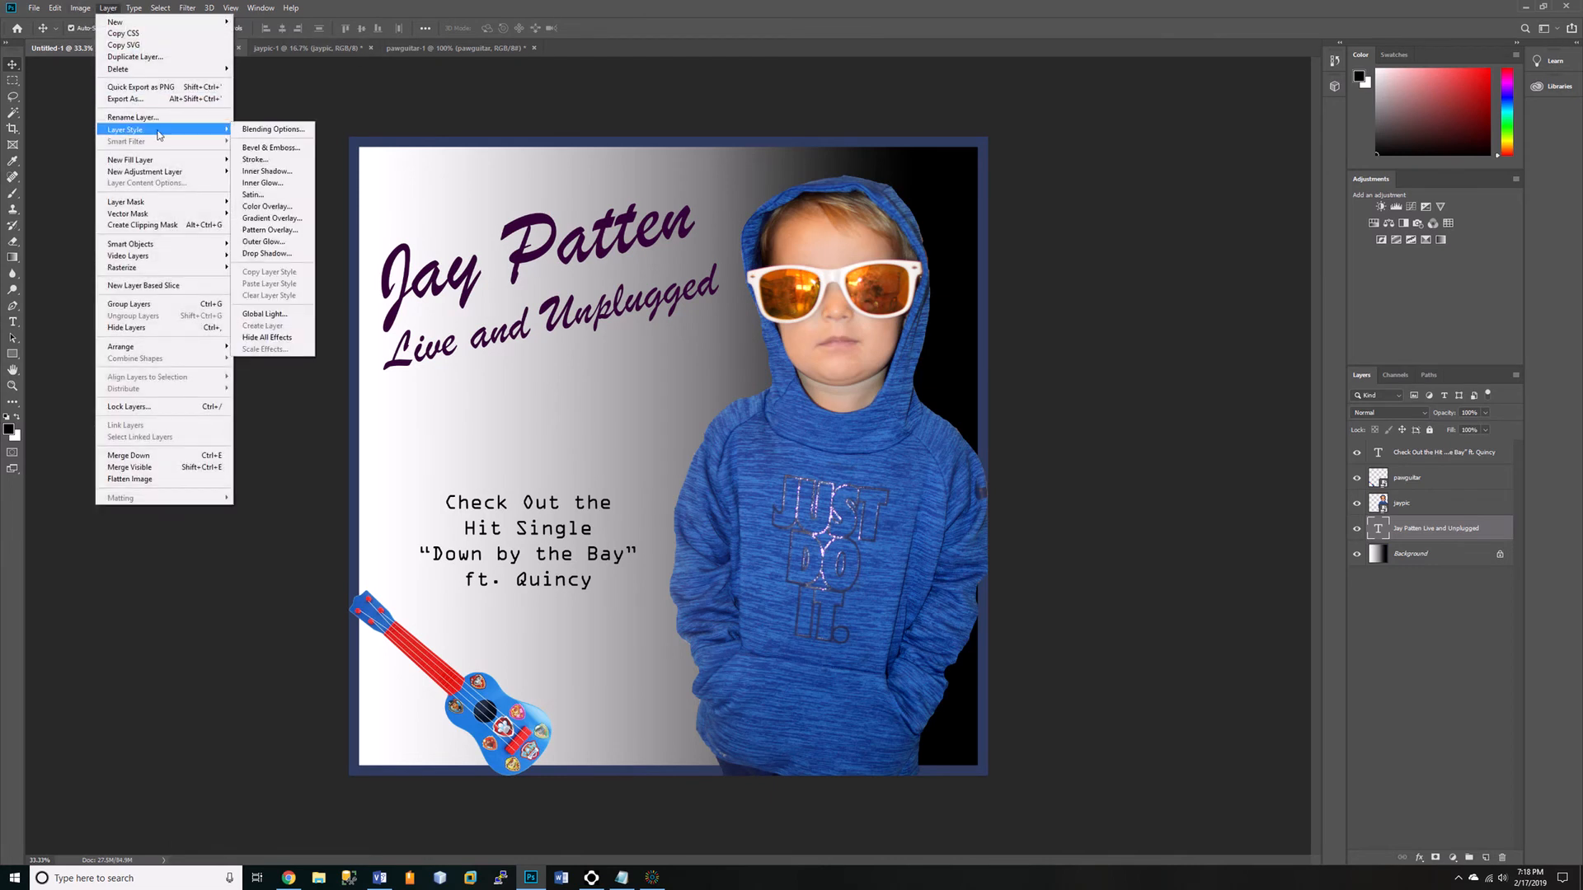
left_click(272, 254)
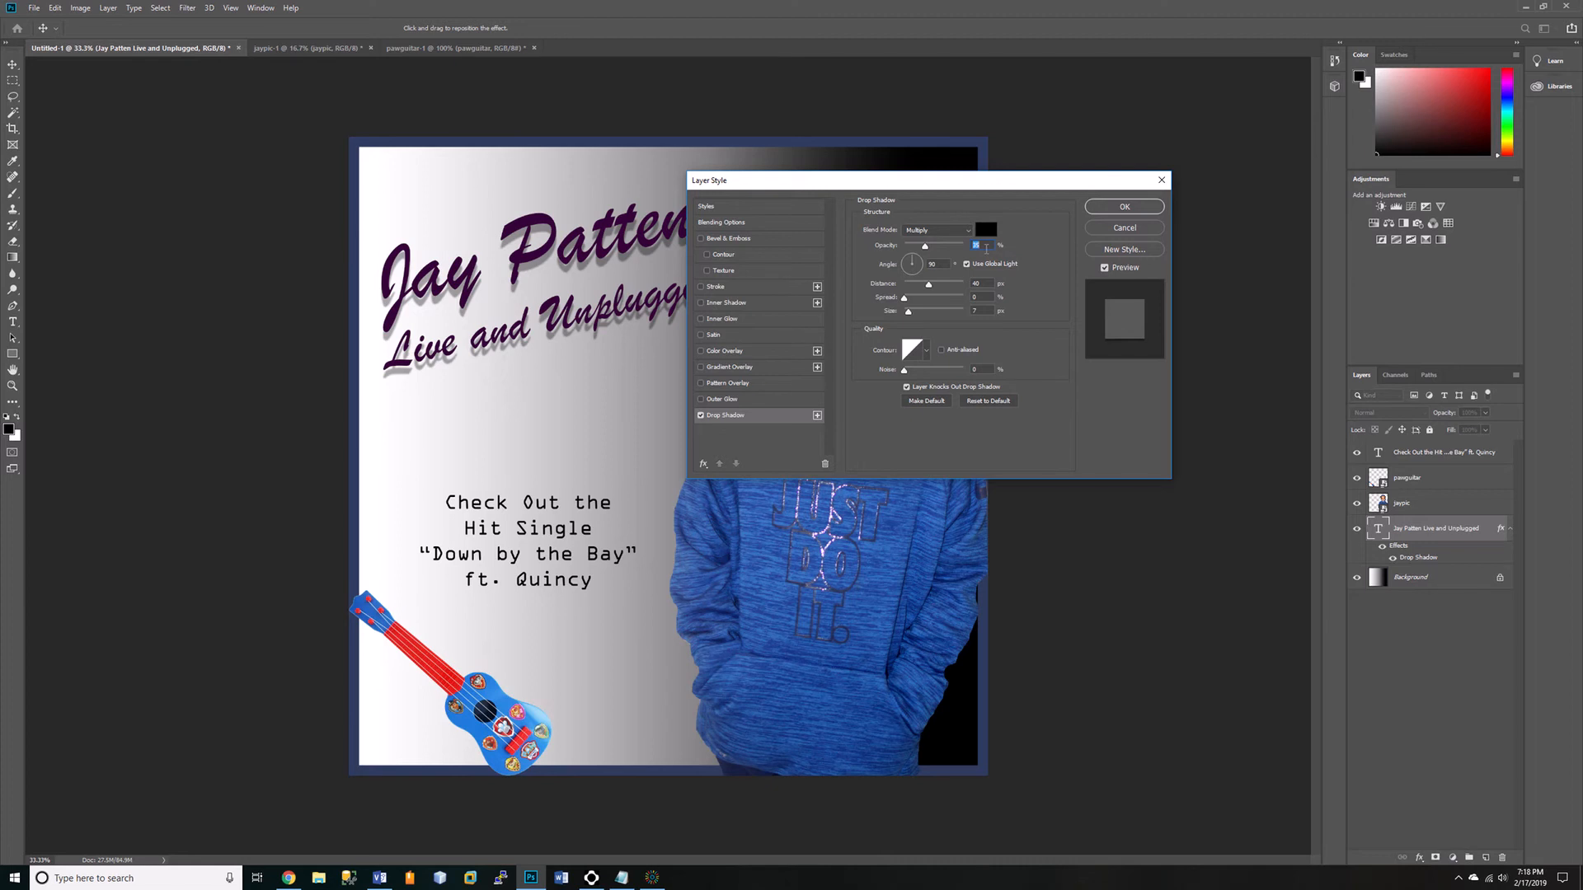
left_click_drag(924, 251, 964, 249)
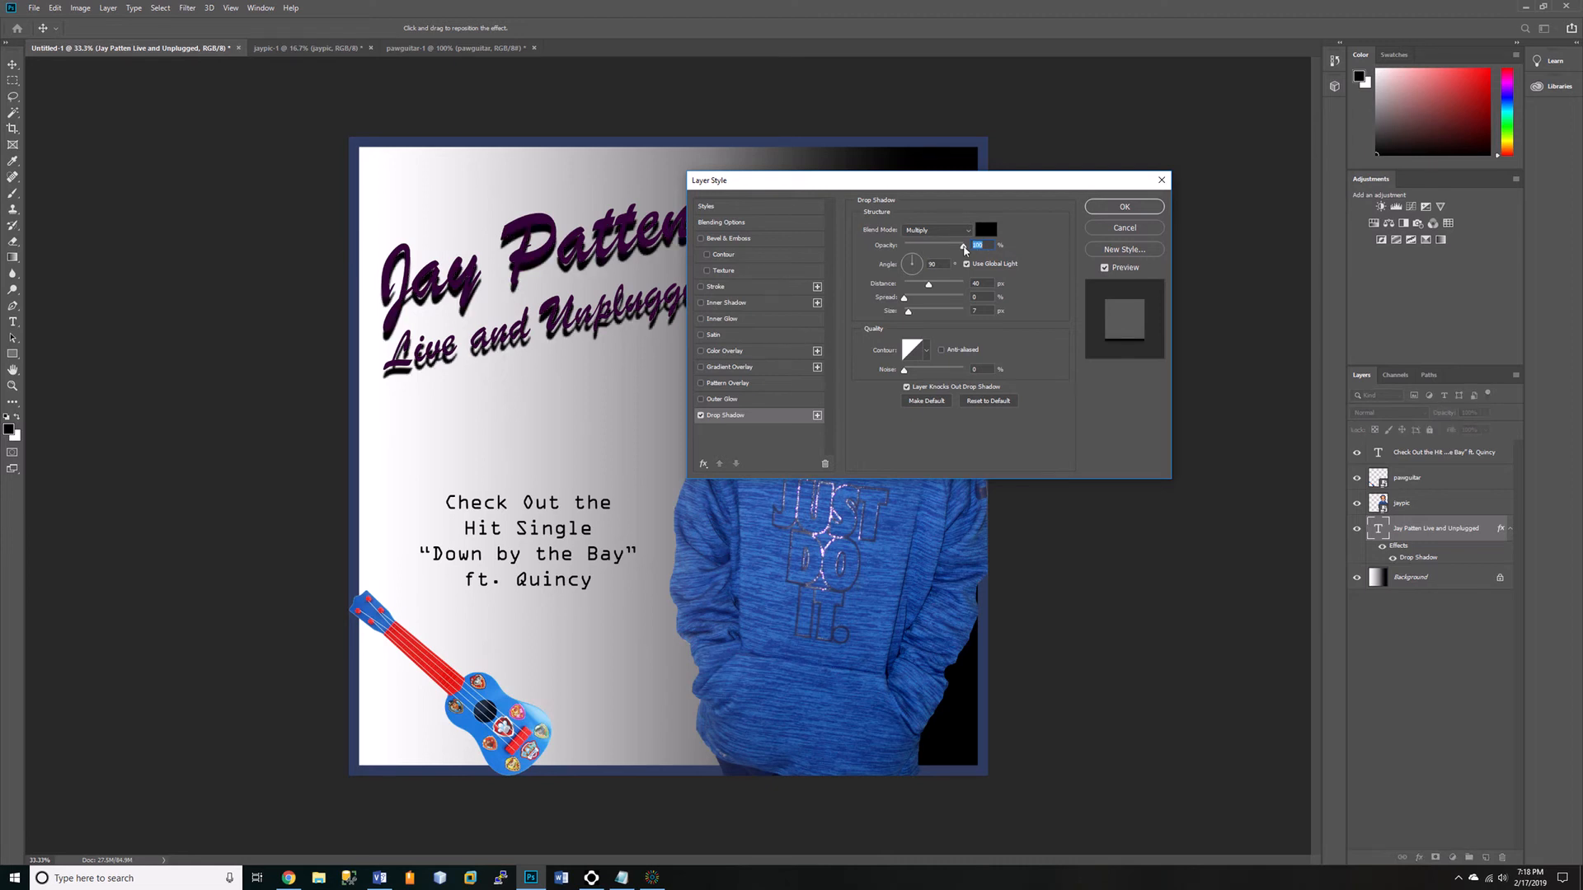
left_click_drag(964, 248, 921, 247)
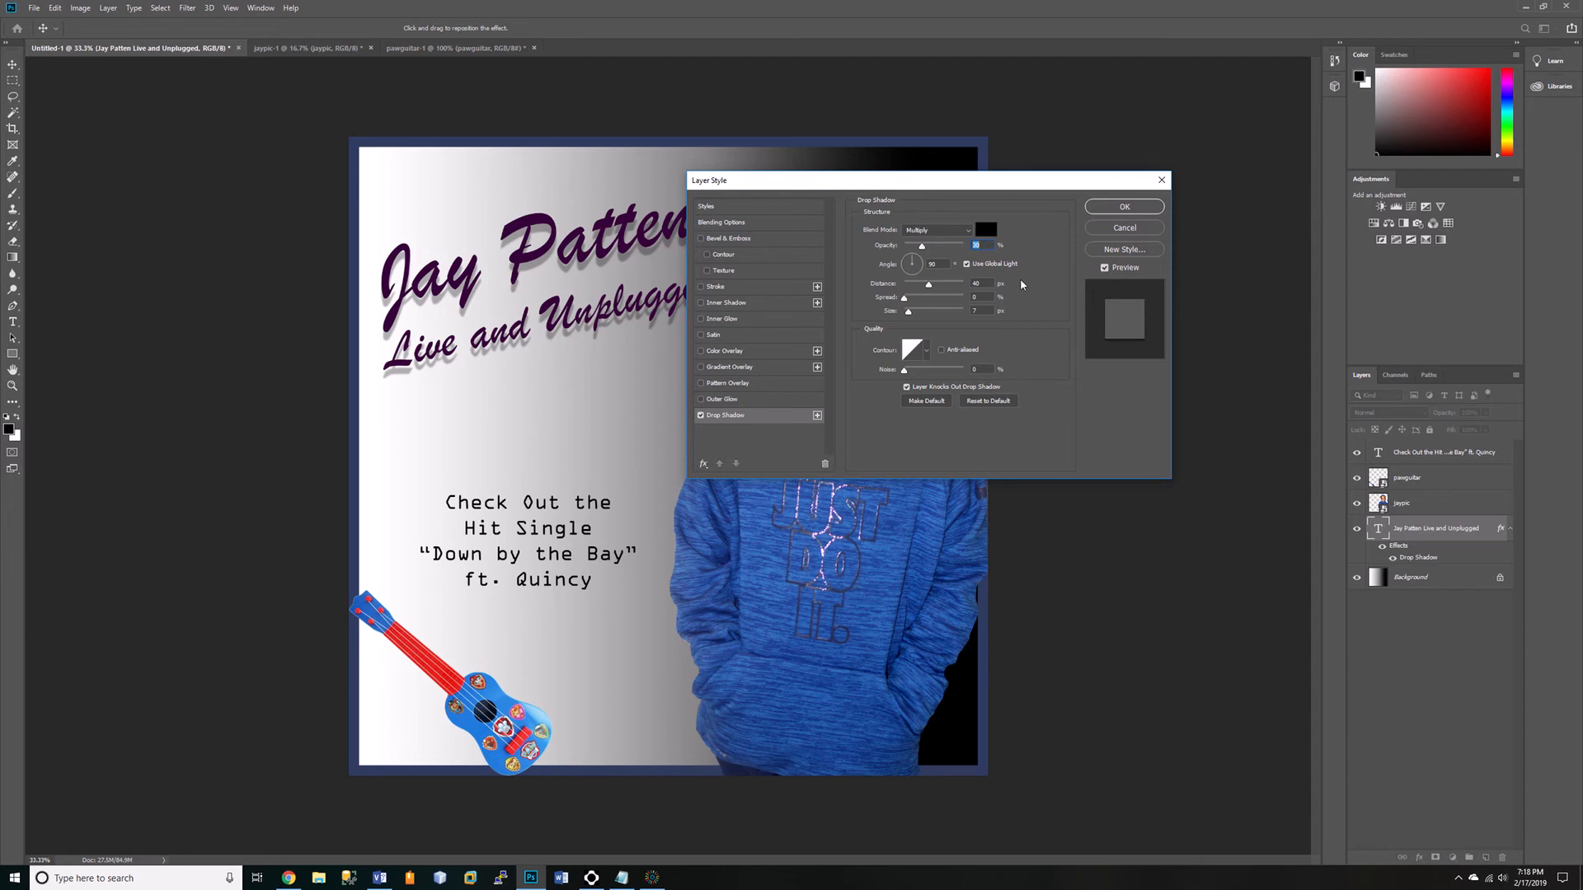
mouse_move(929, 287)
left_mouse_down()
mouse_move(951, 288)
mouse_move(927, 287)
left_mouse_up()
left_click(1124, 209)
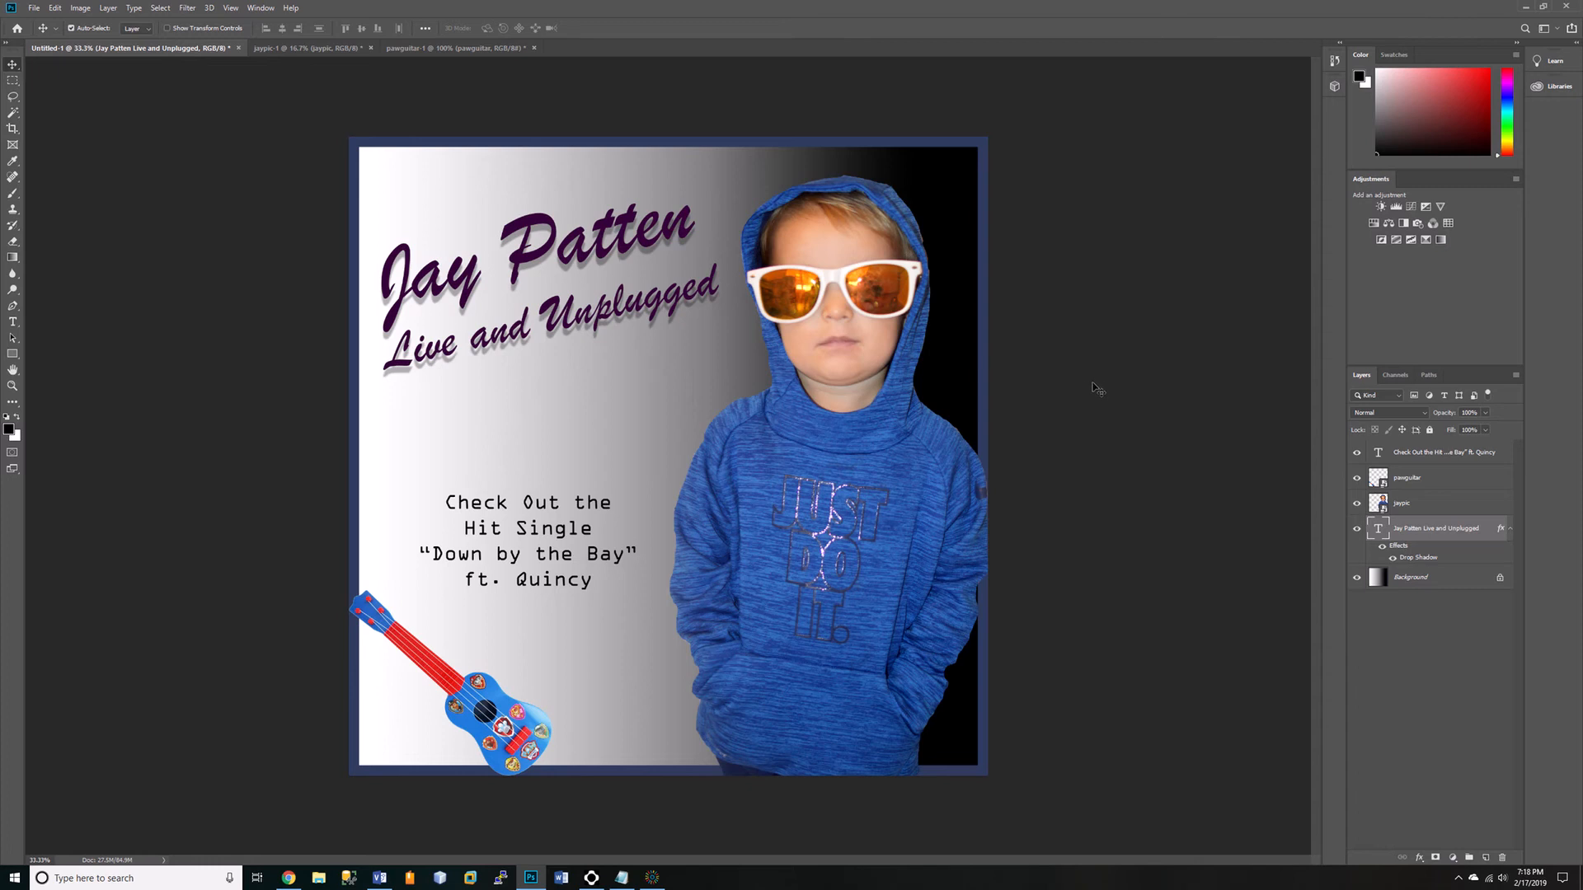
Review the layer stack one layer at a time, from the hit-single text through the guitar, boy and title layers to the background.
left_click(1421, 458)
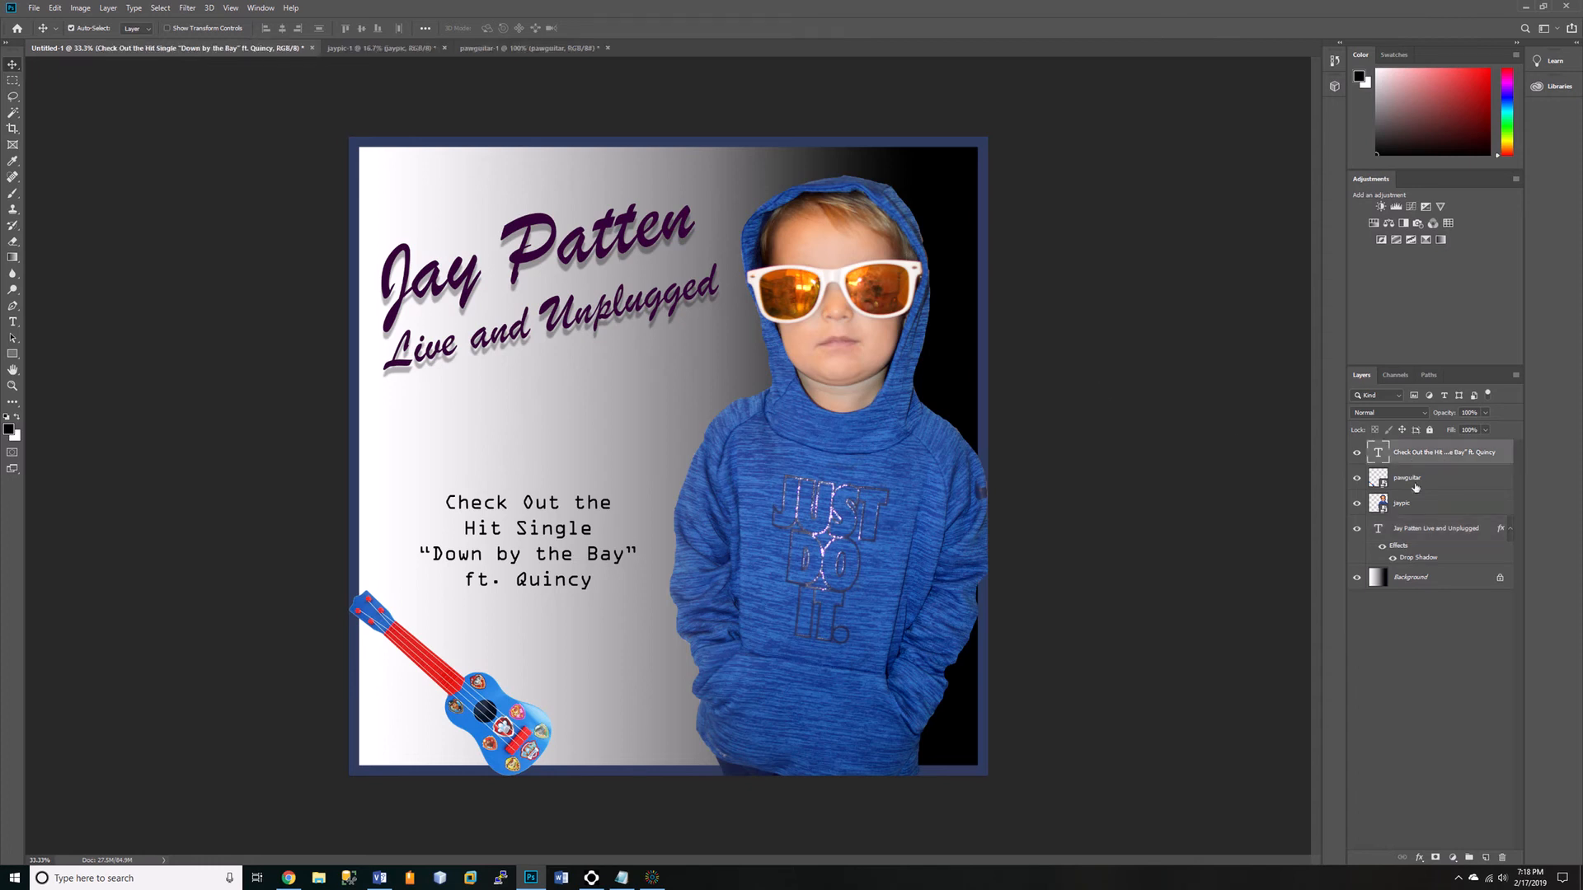
left_click(1411, 483)
left_click(1415, 505)
left_click(1416, 527)
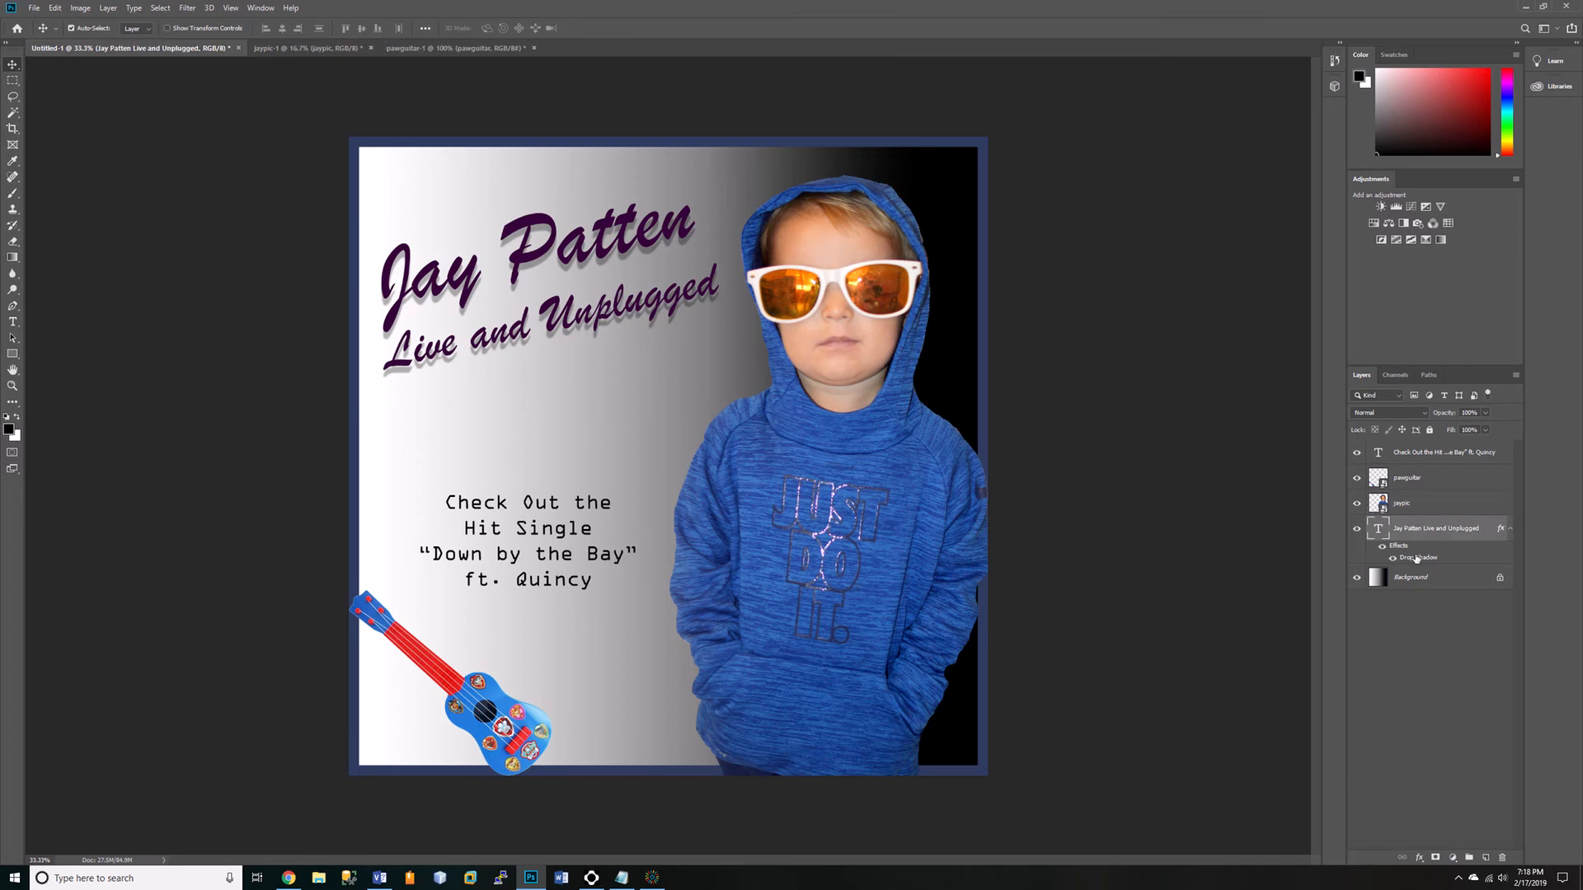
left_click(1421, 576)
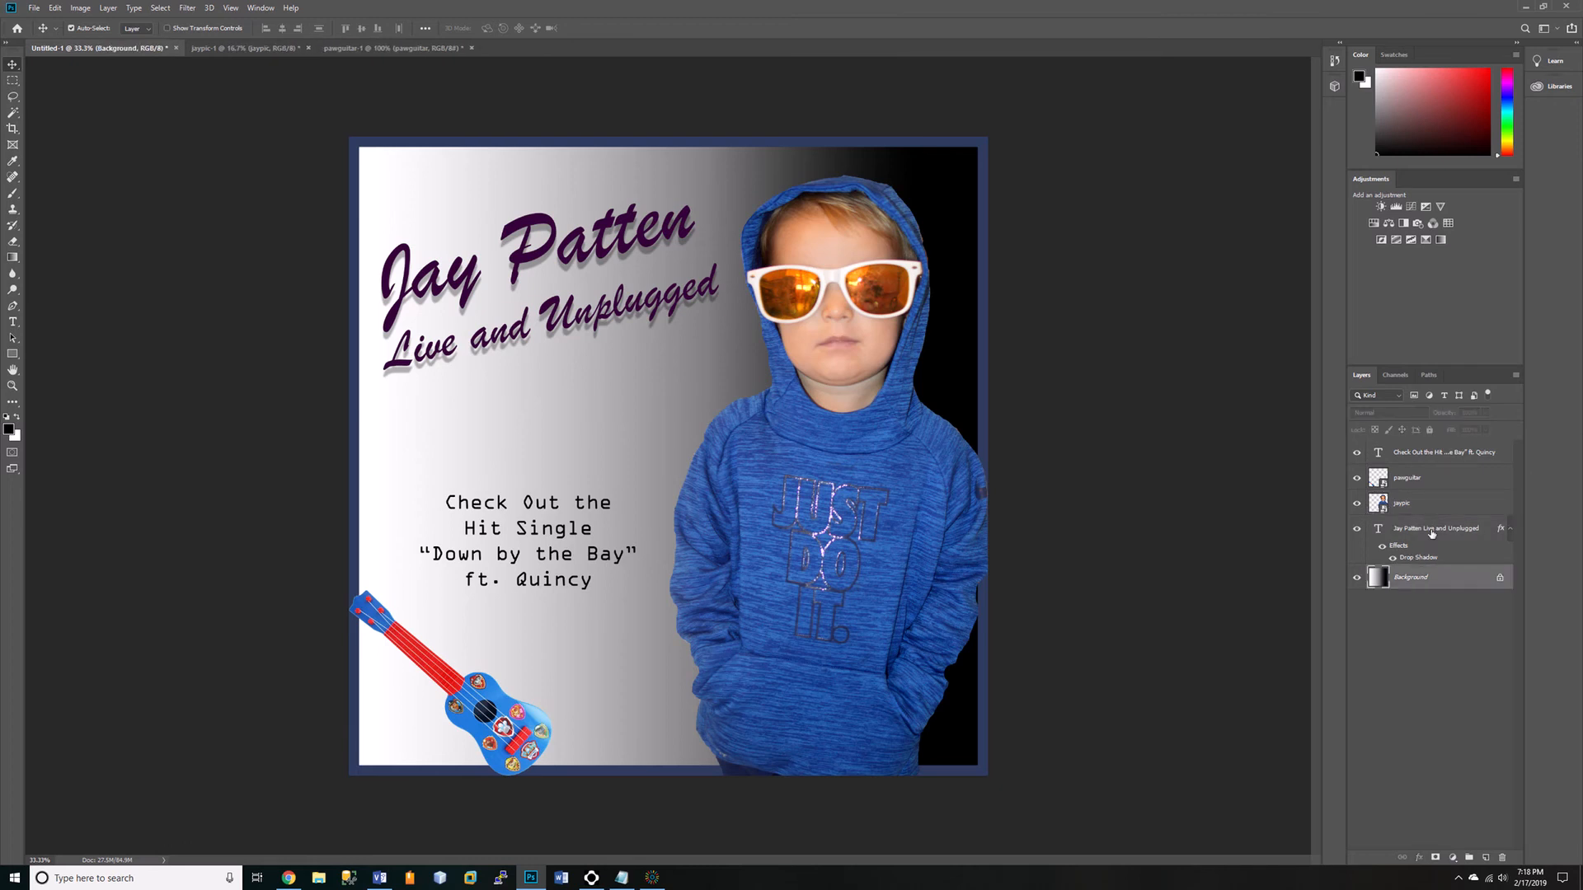
left_click(1432, 534)
left_click(1418, 504)
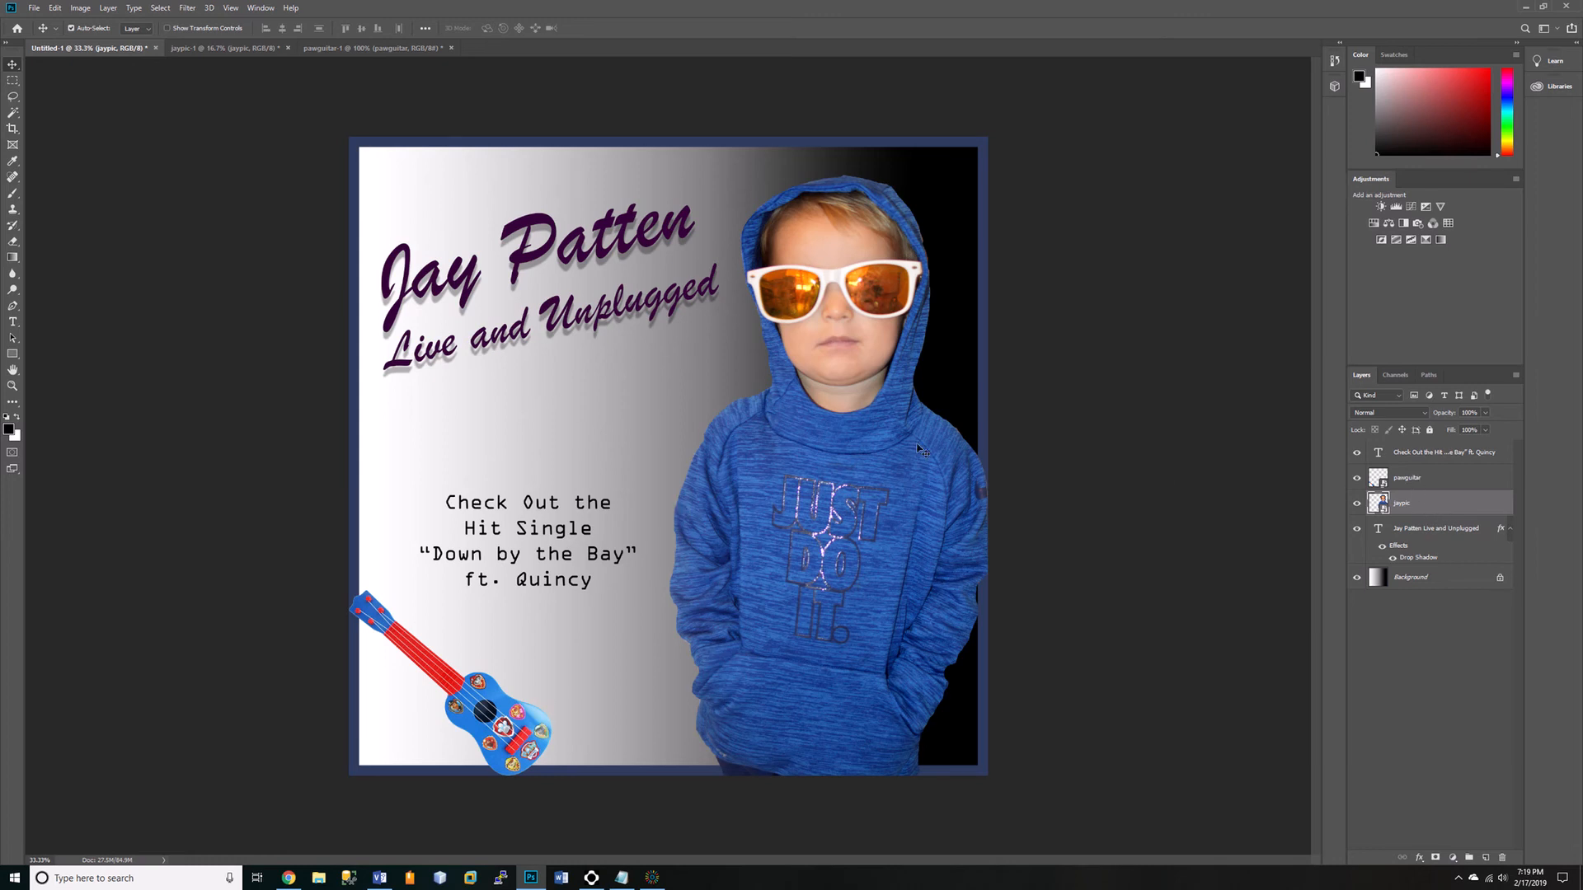
left_click(1393, 480)
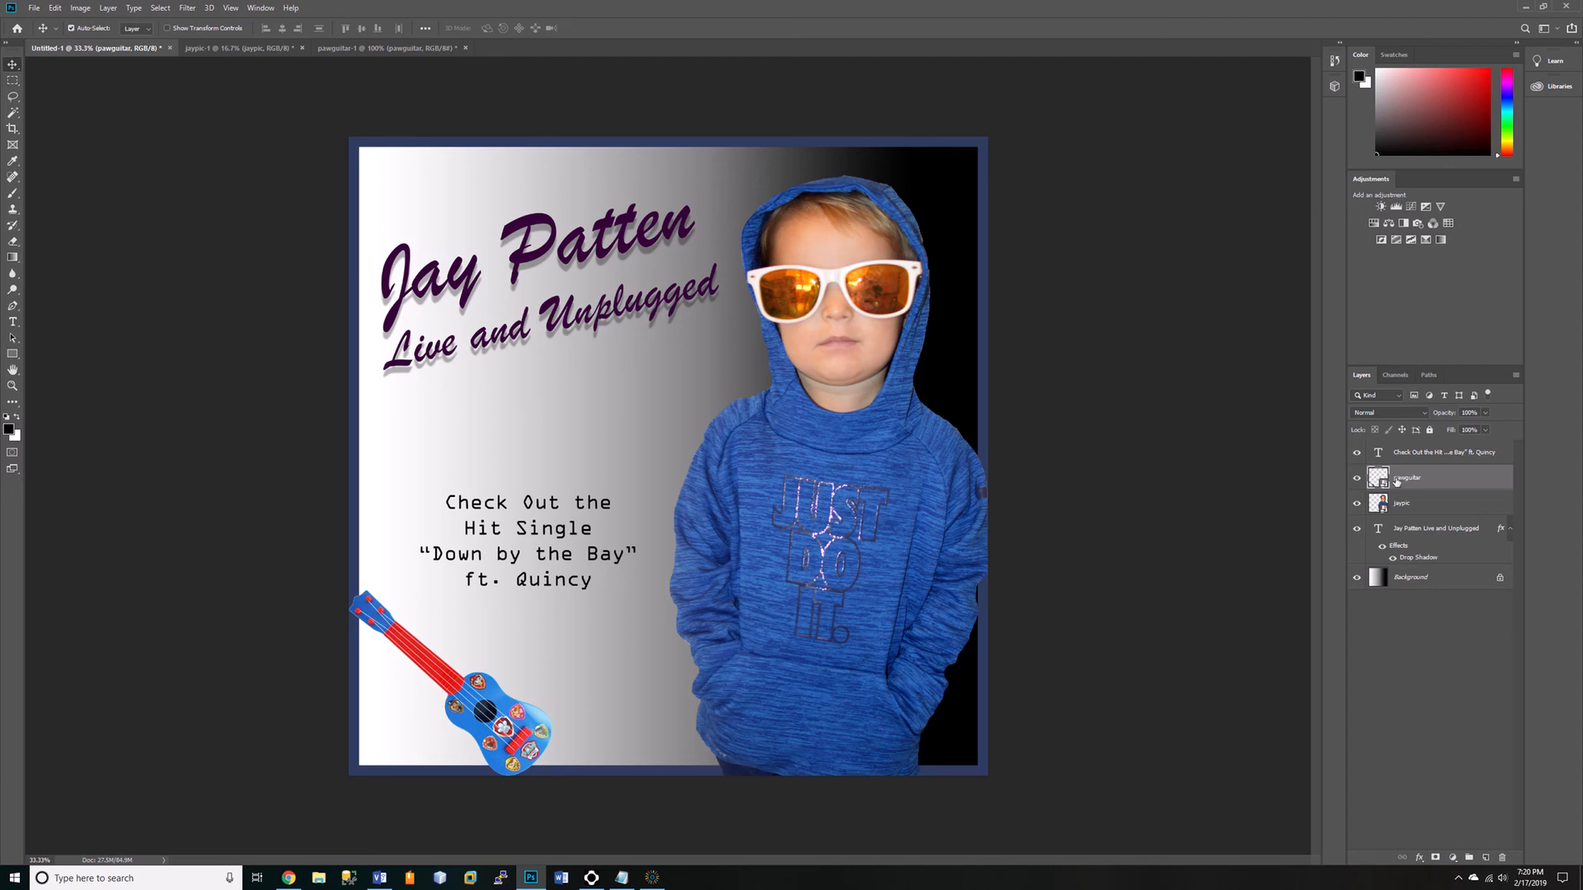
Try to paint with the Brush tool on the jaypic smart object, declining to rasterize it.
left_click(1396, 504)
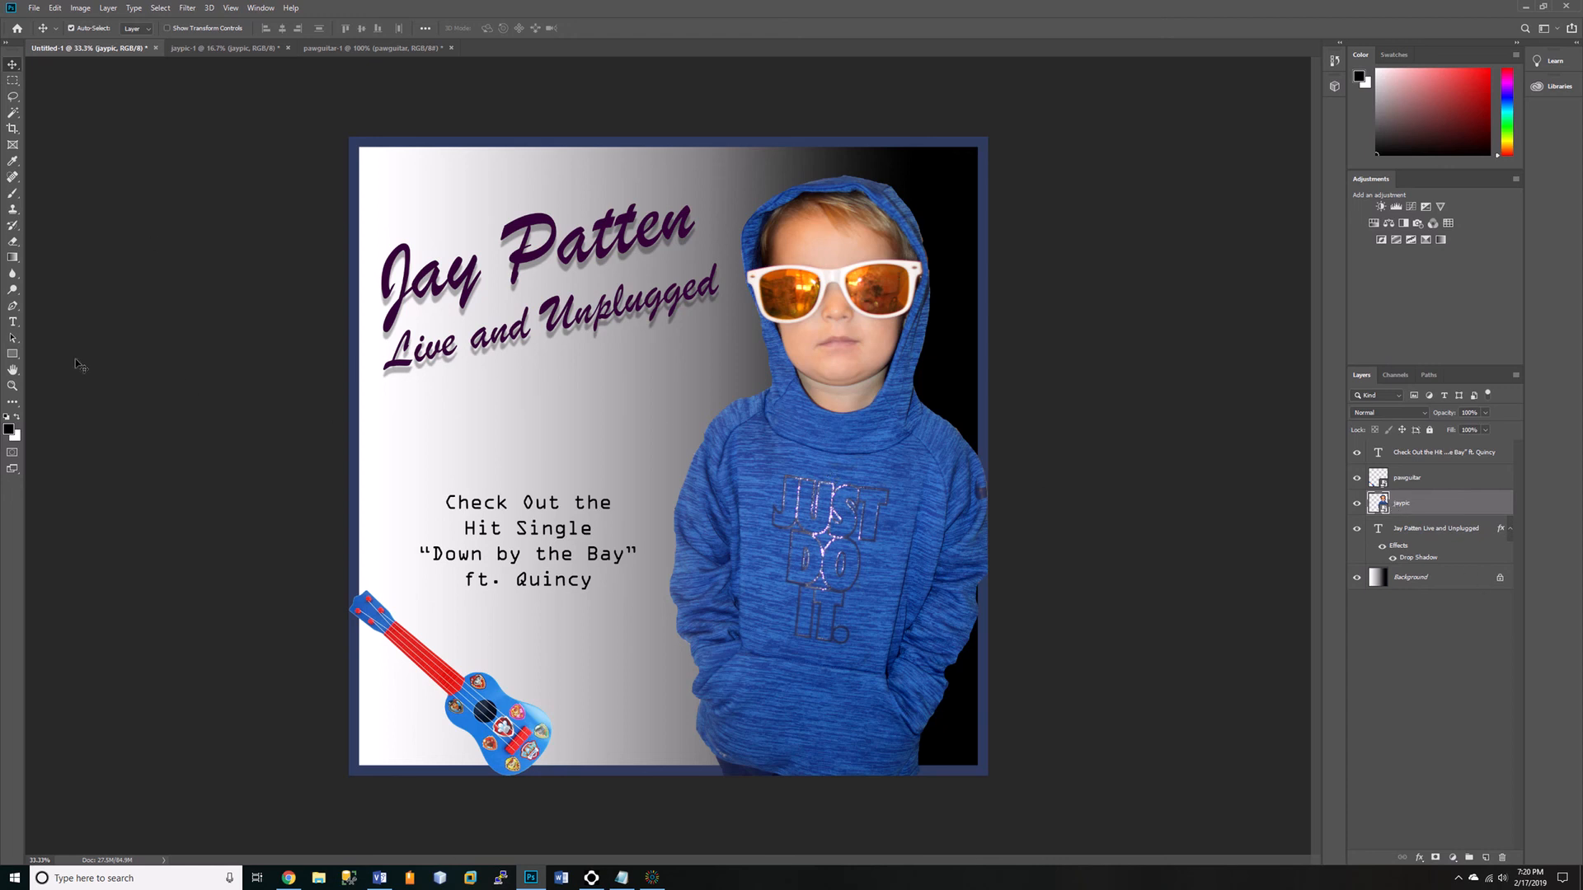
left_click(12, 193)
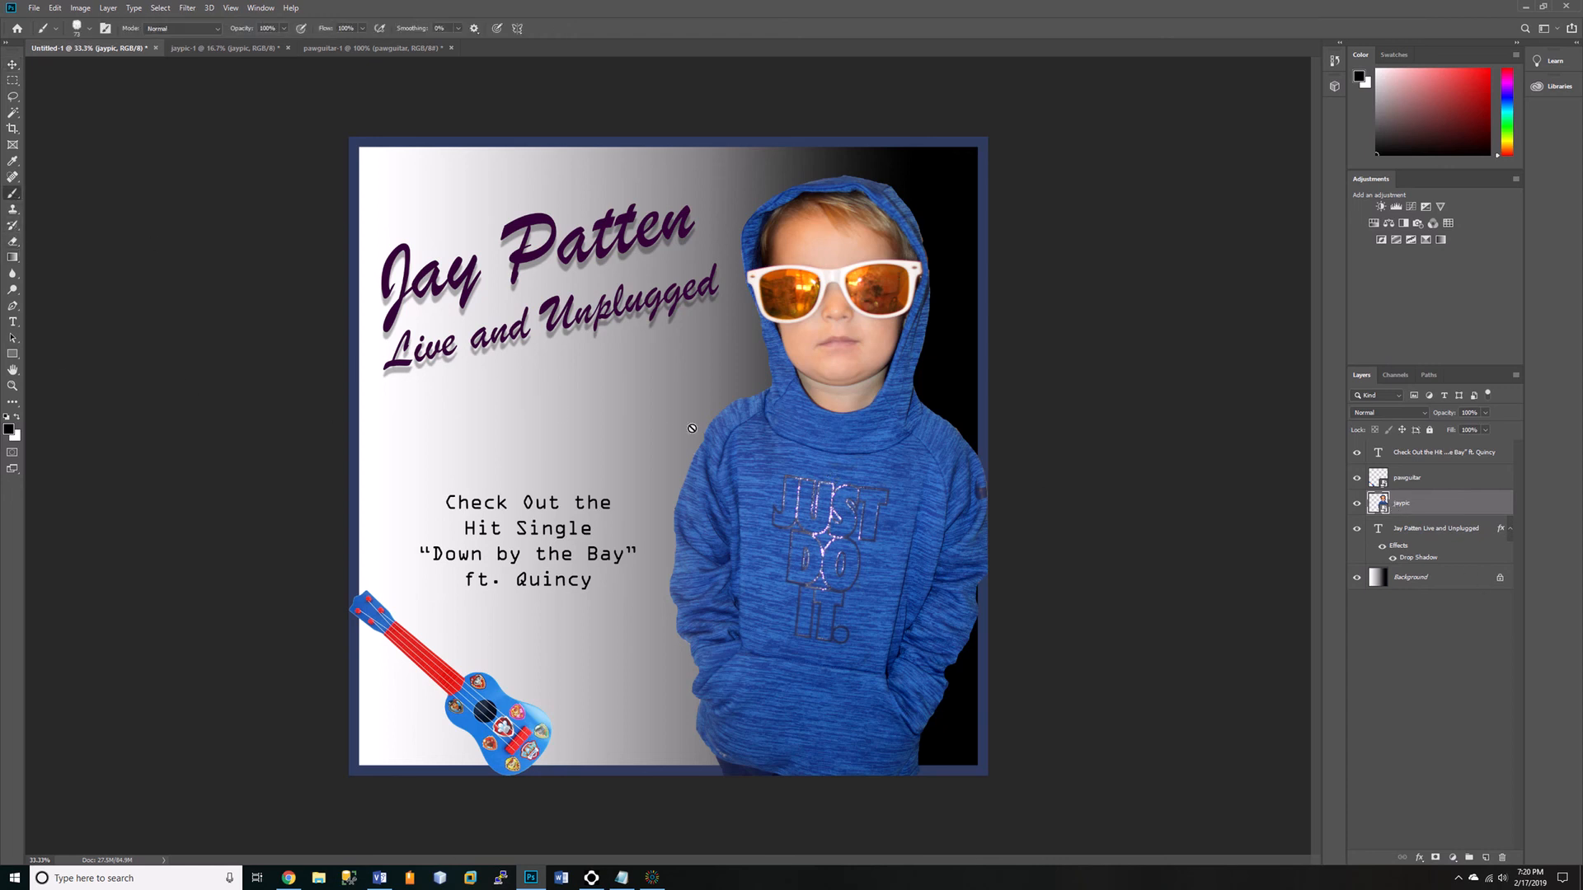
left_click(778, 426)
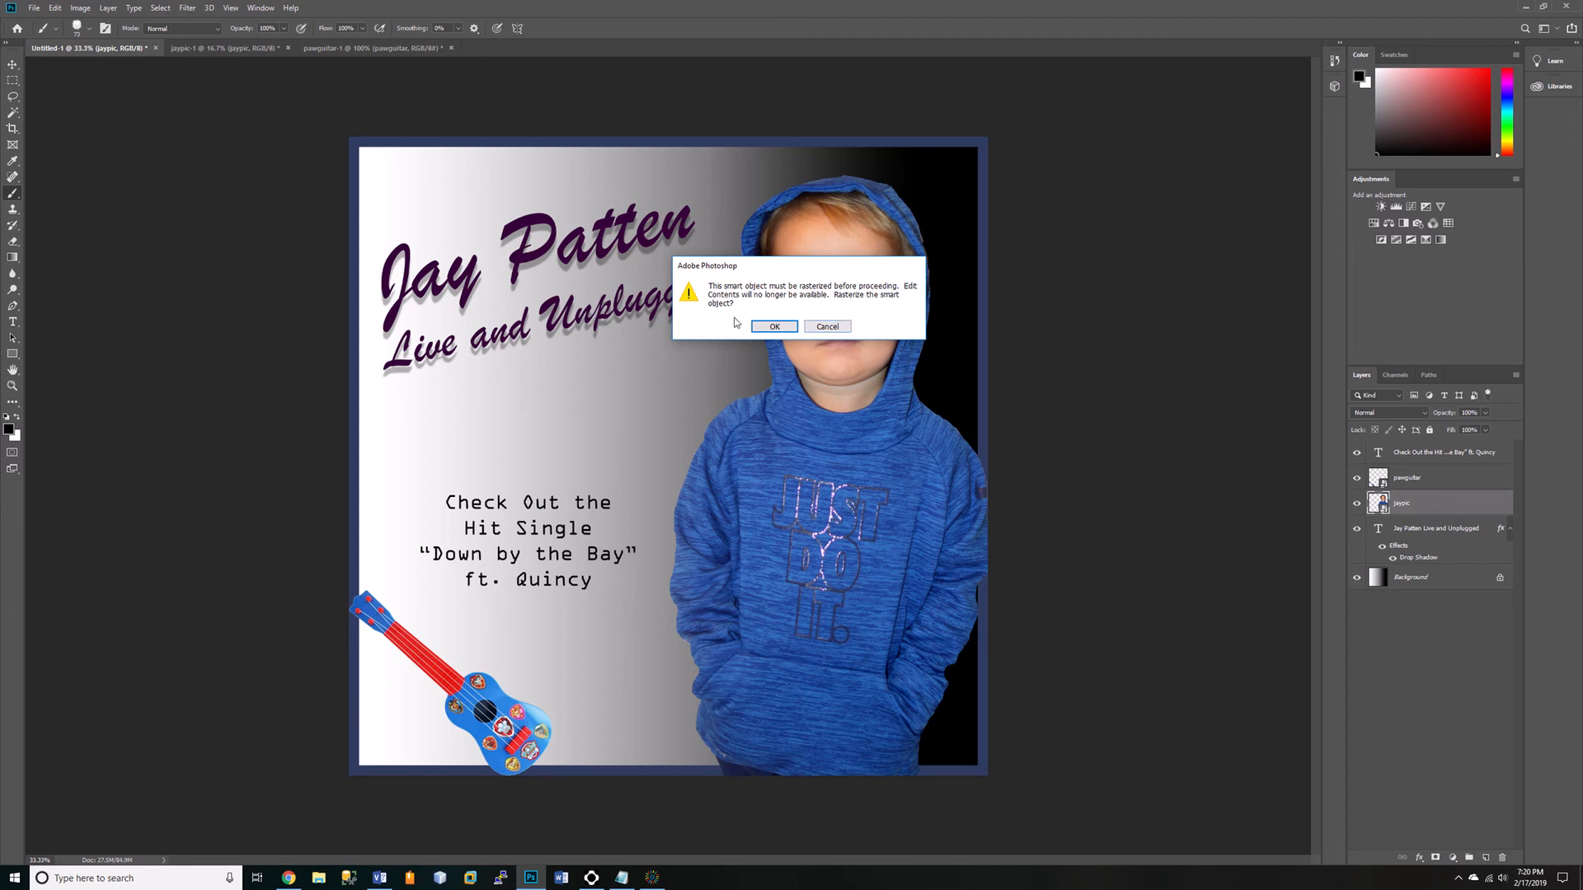
left_click(826, 327)
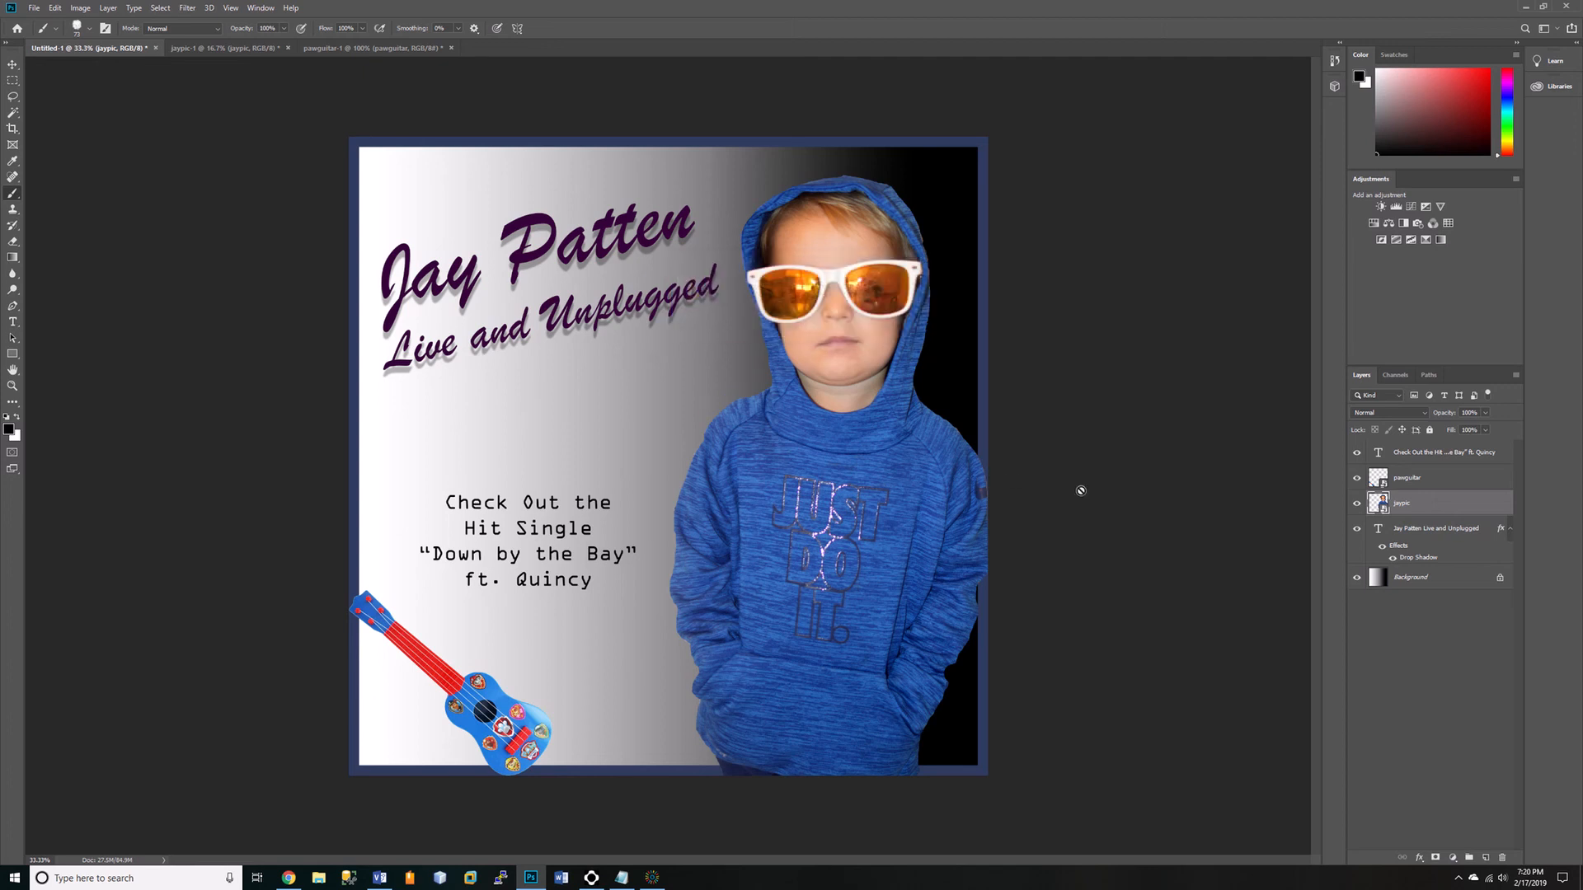
Rasterize the jaypic layer and brush black zigzag strokes across the boy's hoodie.
right_click(1399, 505)
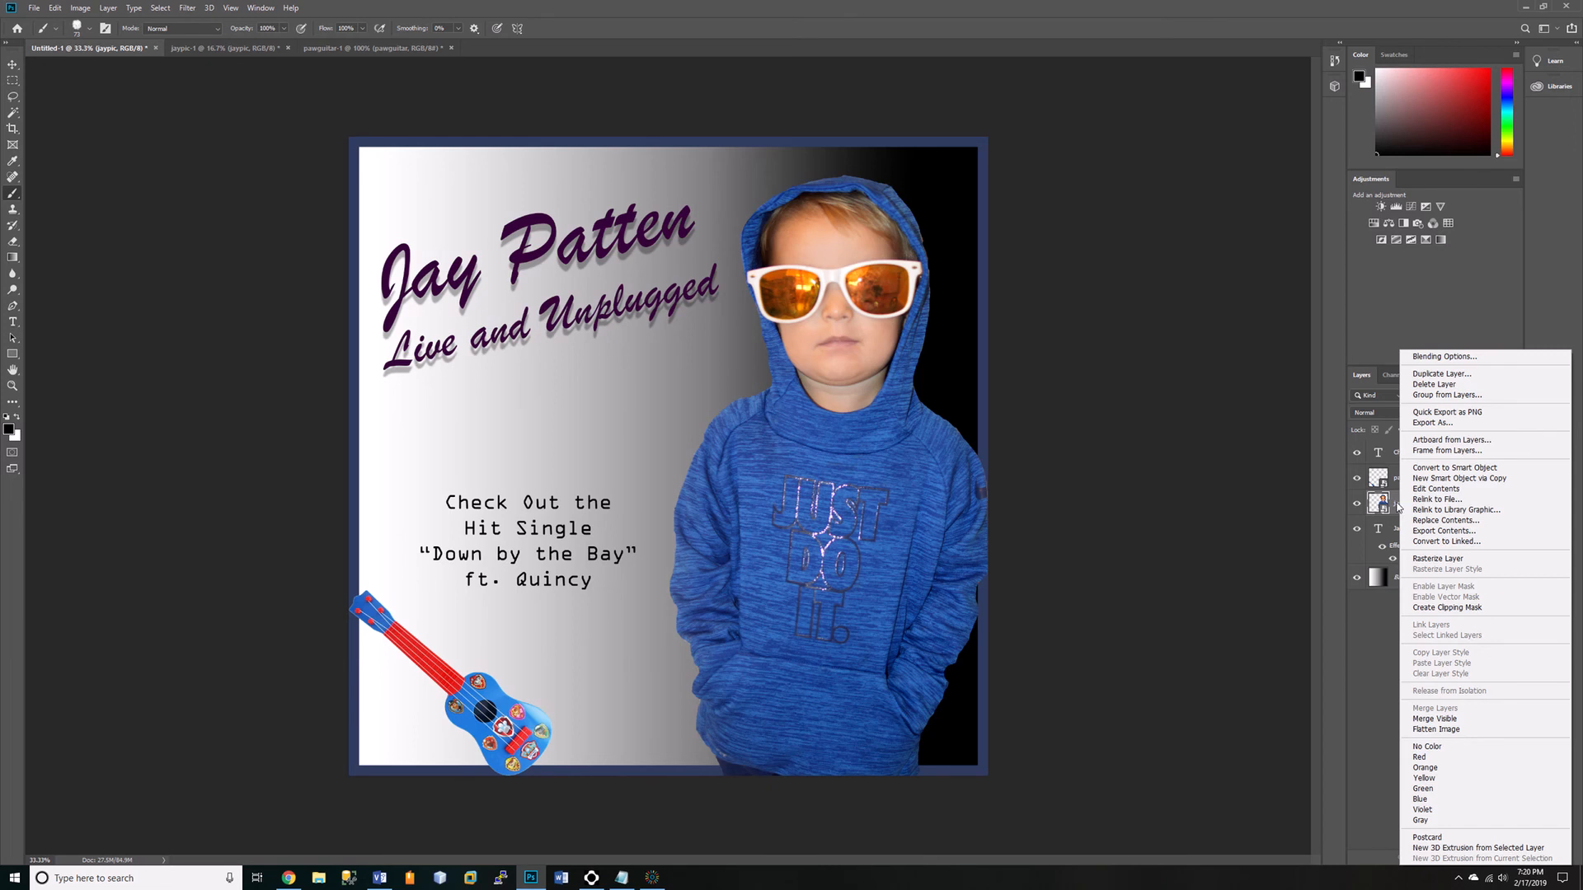
left_click(1450, 560)
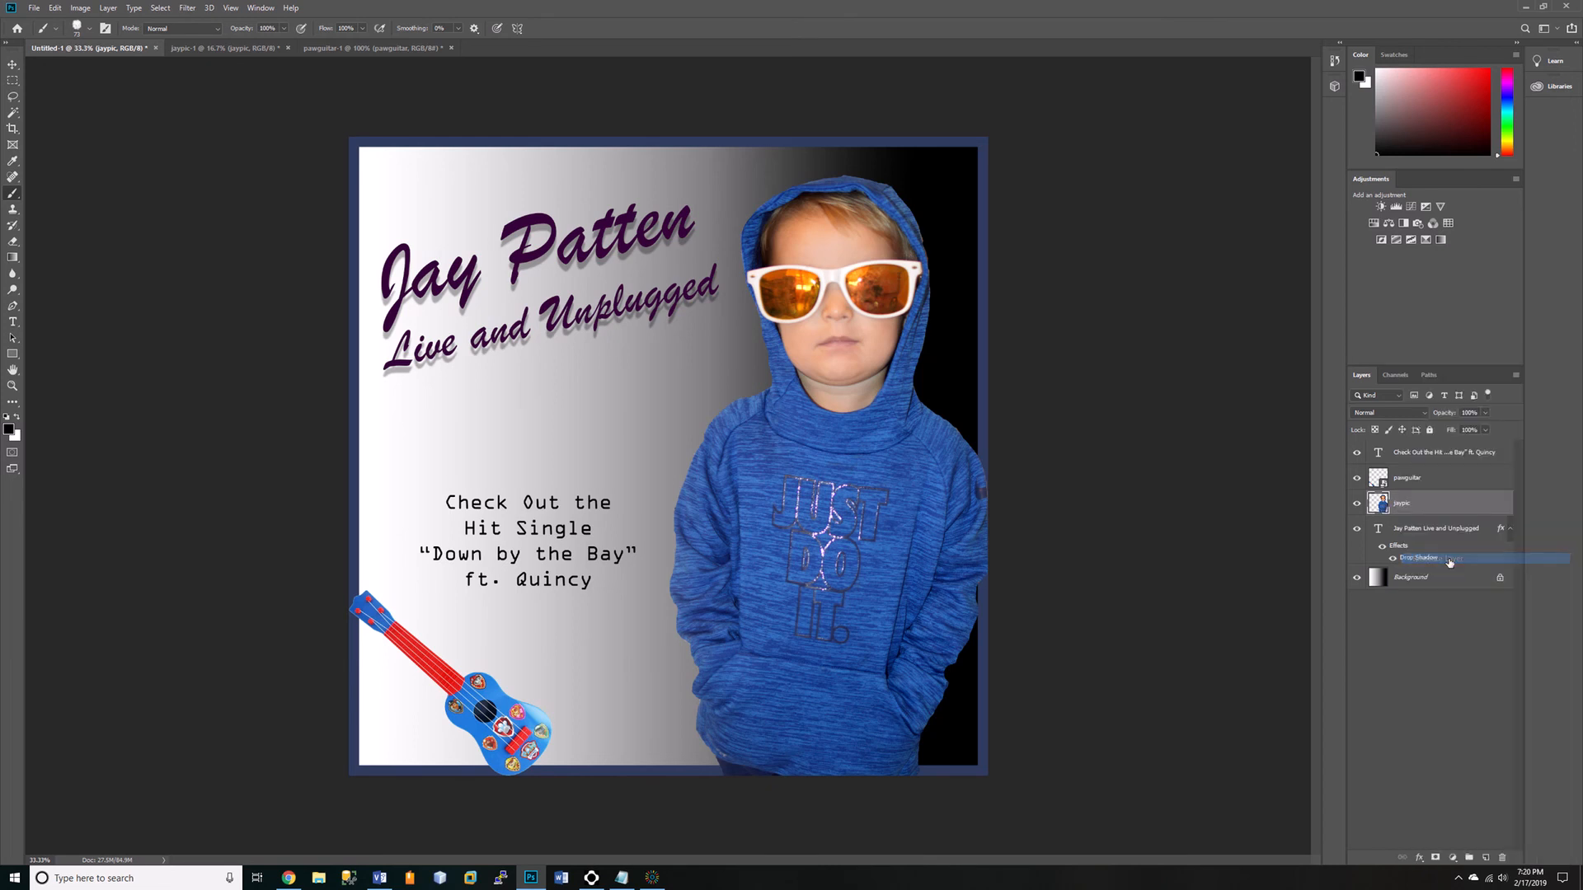
mouse_move(678, 432)
left_mouse_down()
mouse_move(858, 432)
mouse_move(812, 499)
mouse_move(709, 552)
left_mouse_up()
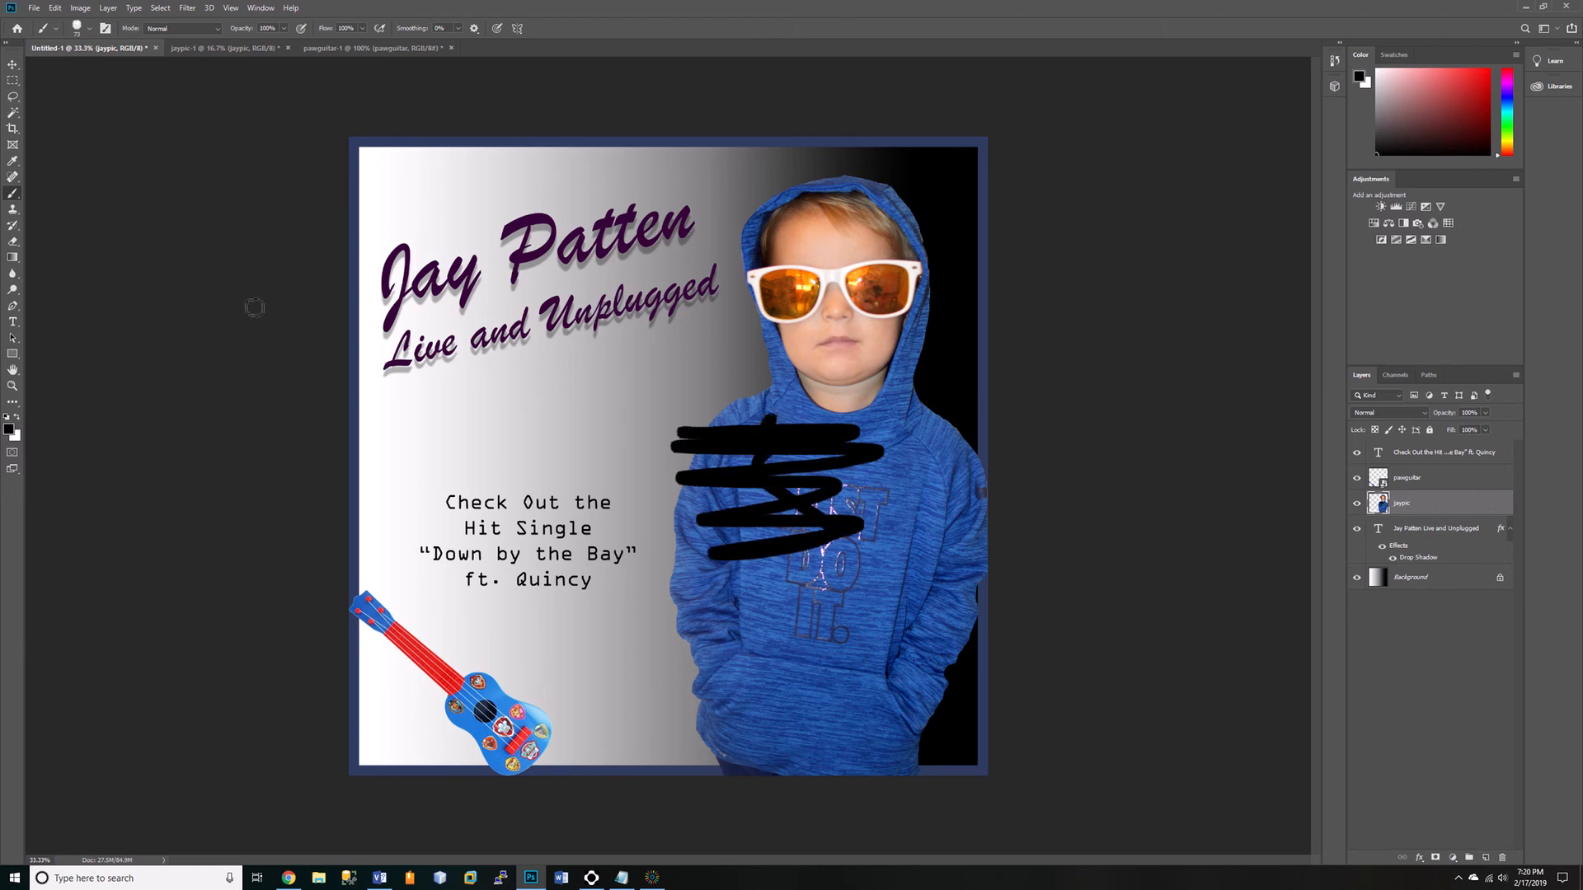
Undo the black brush strokes on the hoodie and convert the jaypic layer back to a smart object.
left_click(55, 9)
left_click(61, 23)
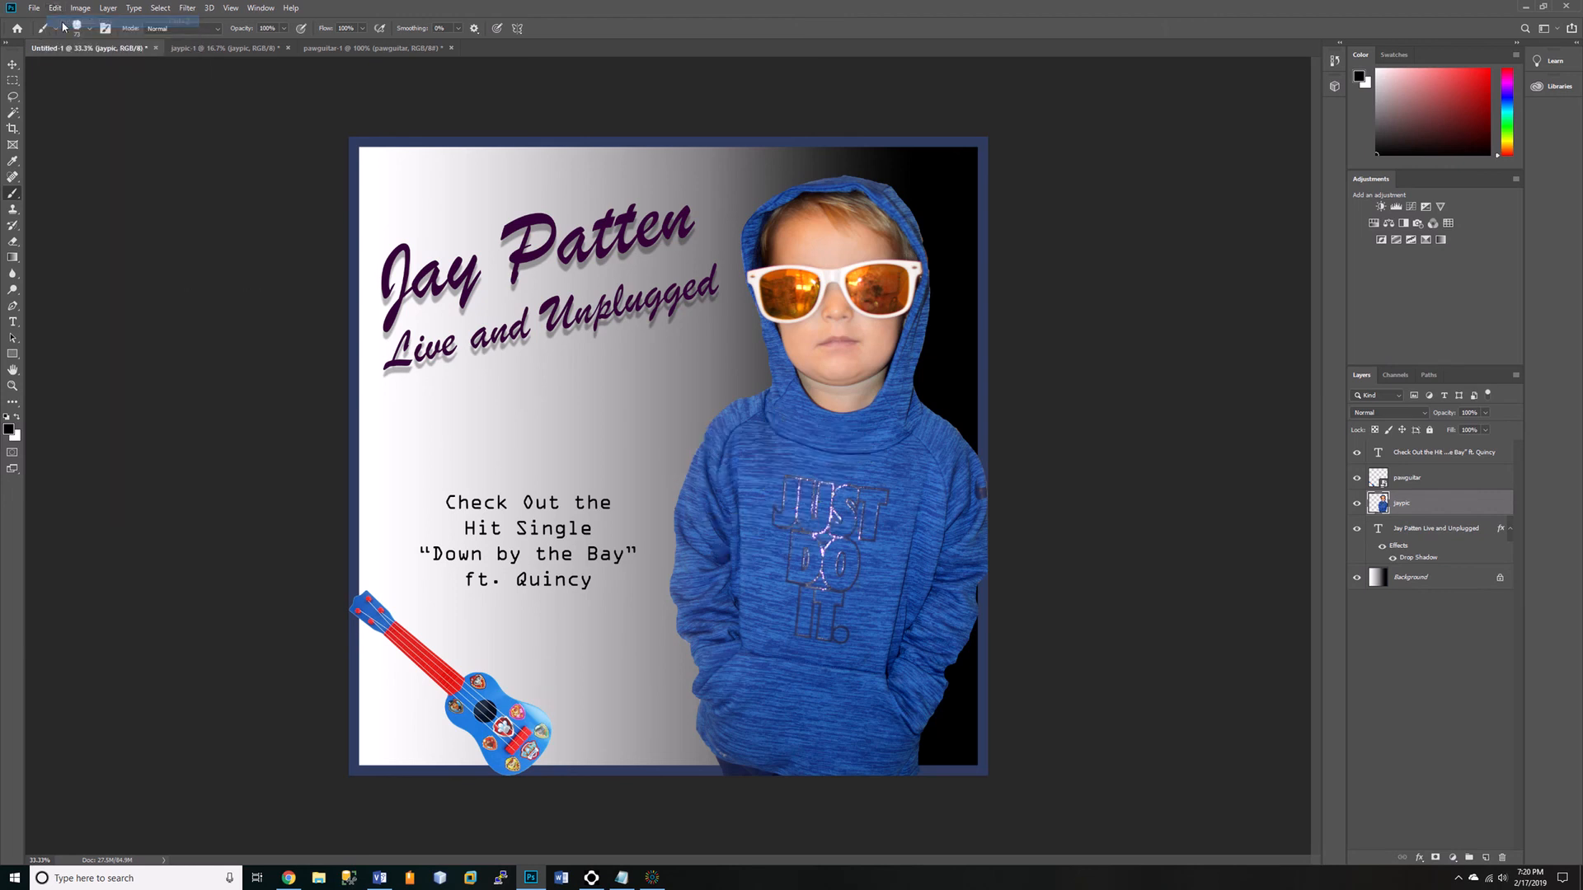
right_click(1395, 502)
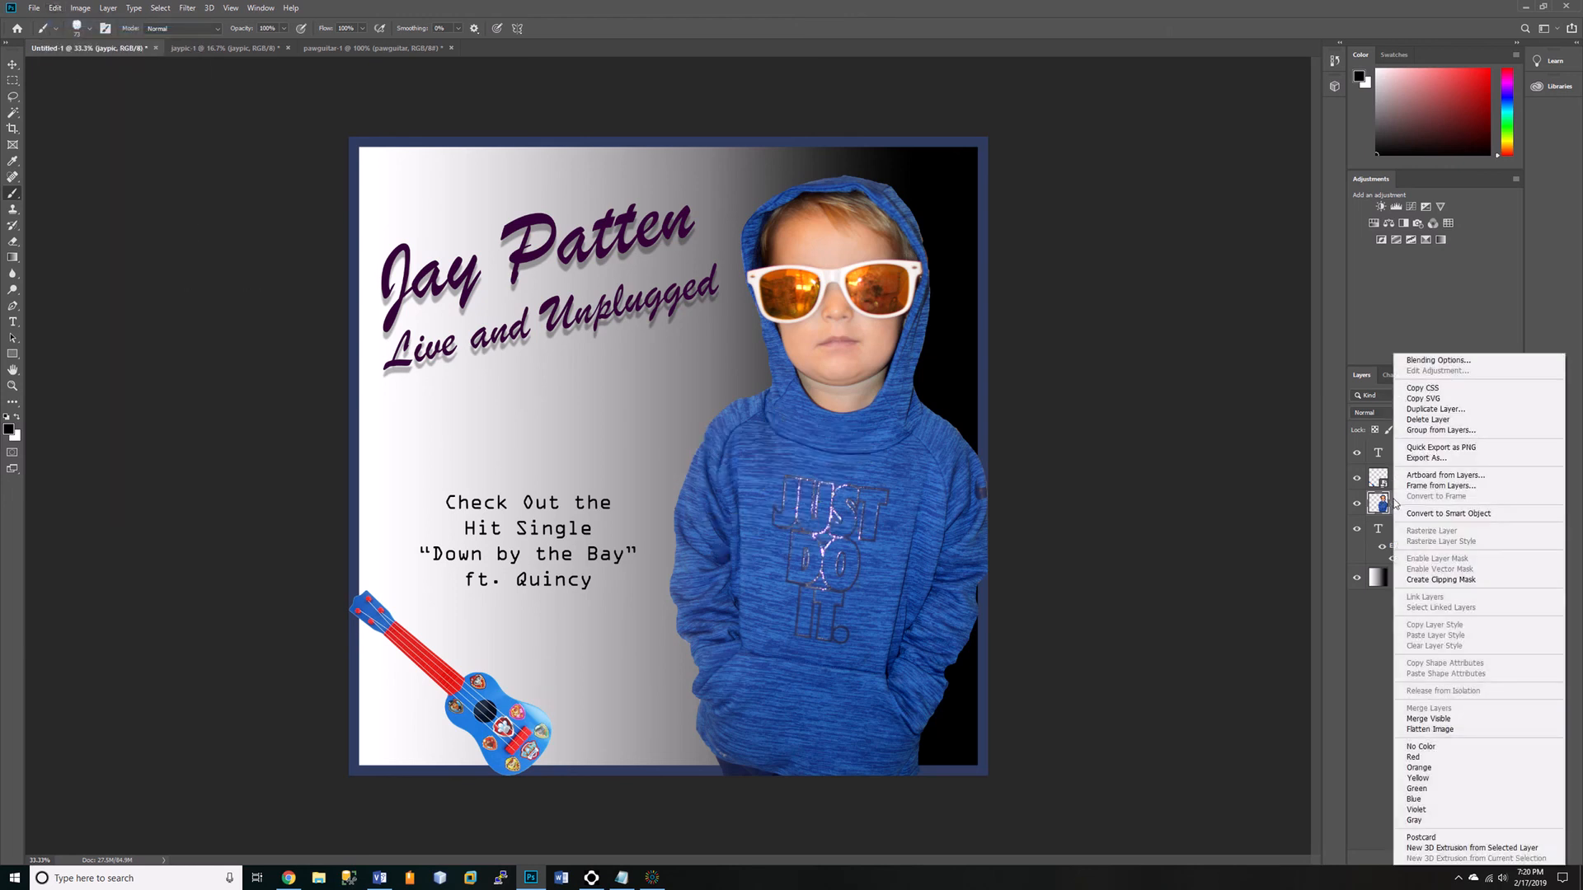
left_click(1447, 514)
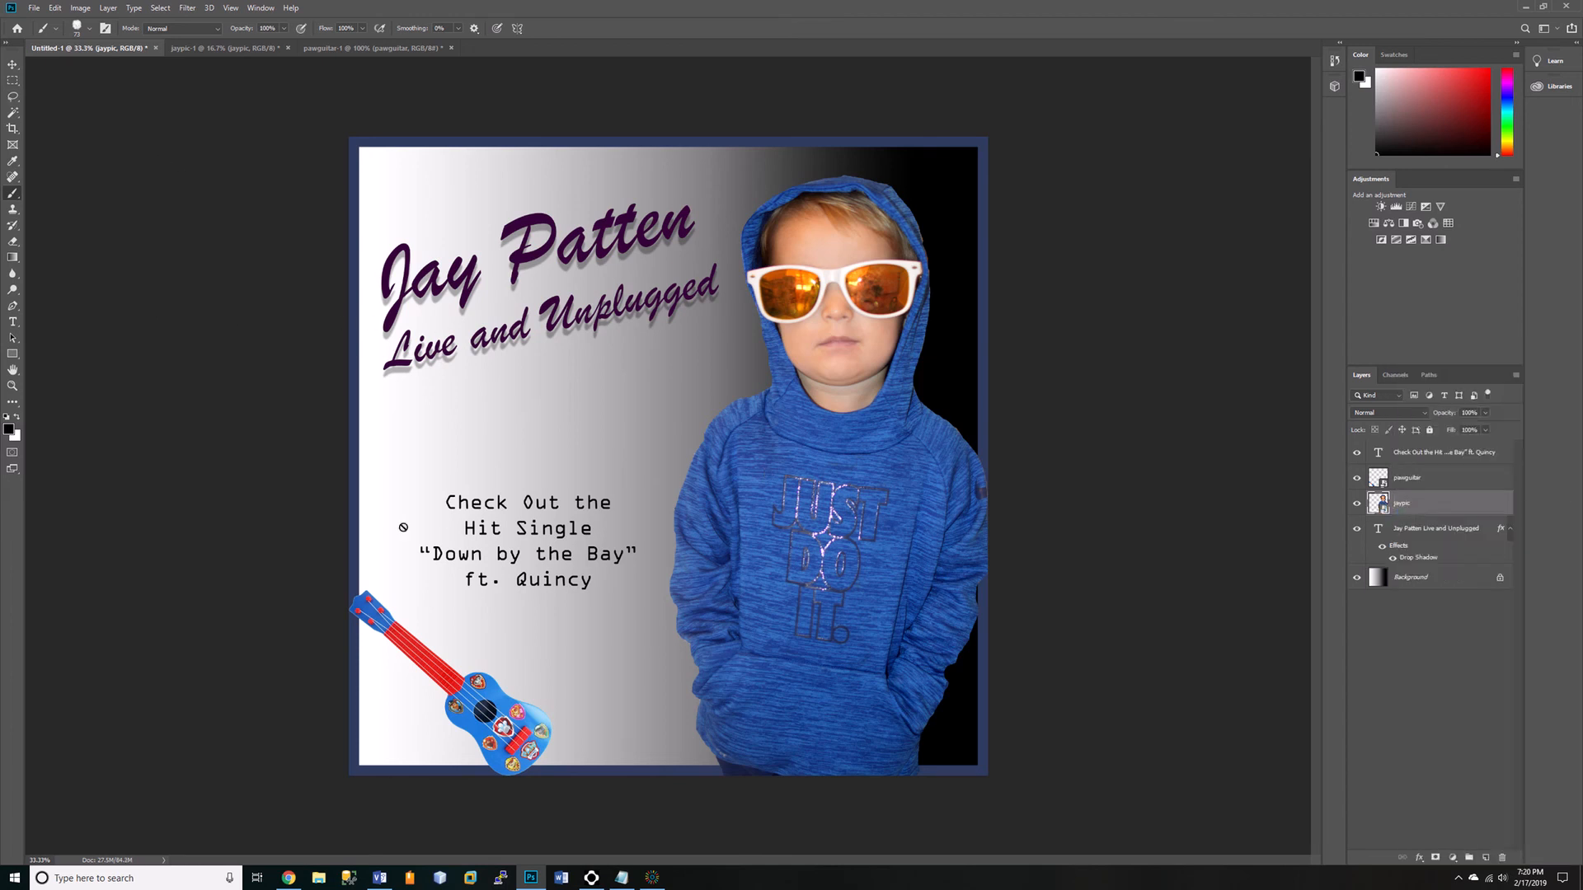
Save the album cover document as jayalbumcover.psd.
left_click(35, 8)
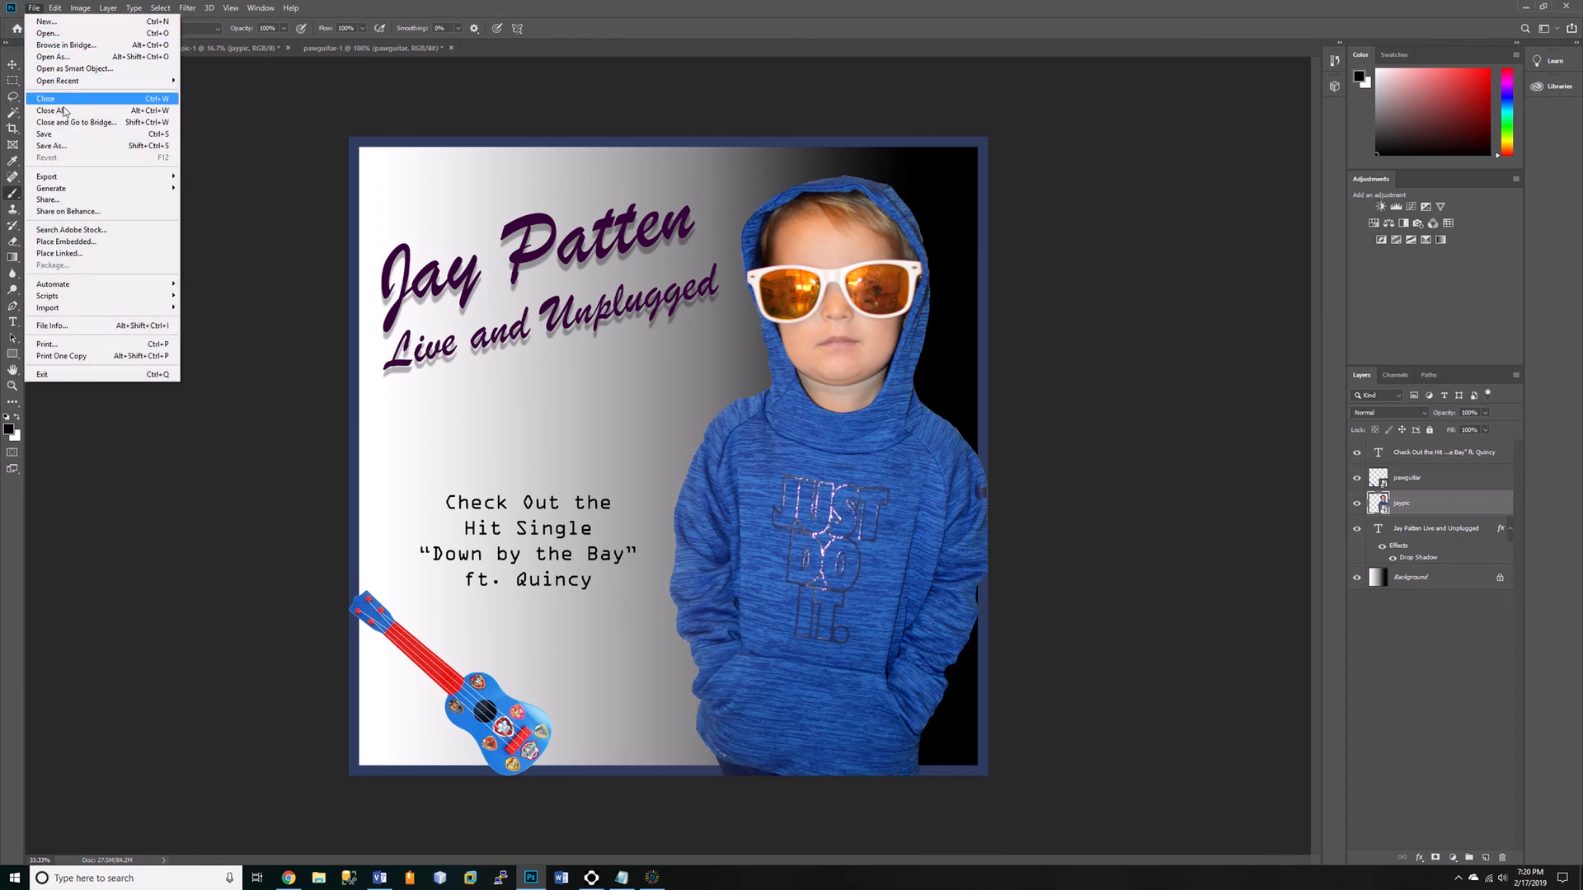
left_click(49, 134)
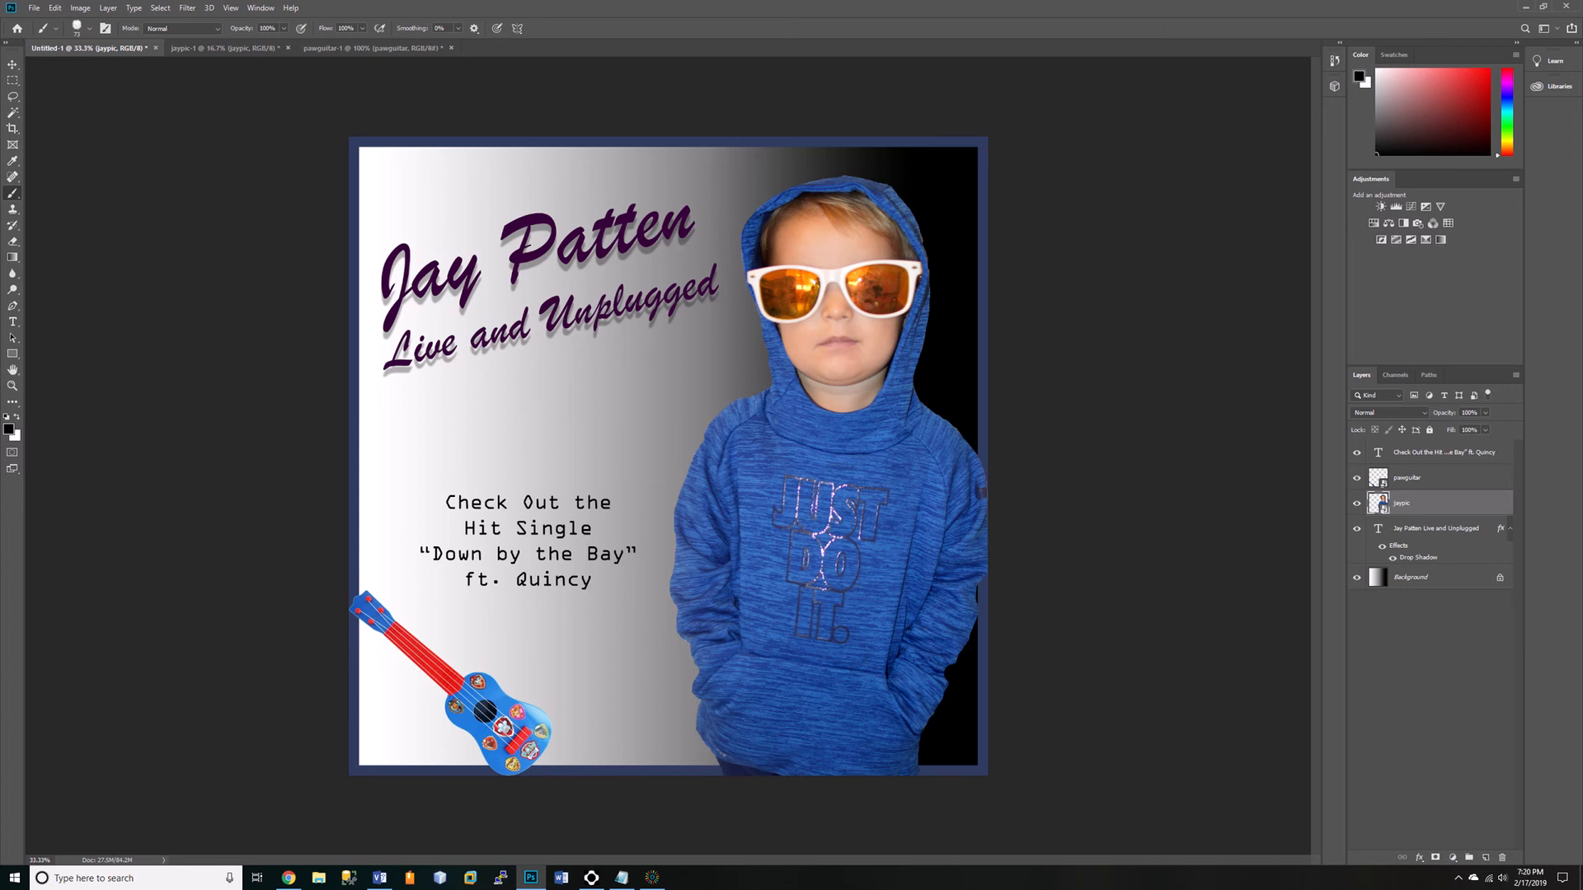
left_click(927, 258)
Close the jaypic-1 and pawguitar-1 documents without saving their changes.
left_click(312, 48)
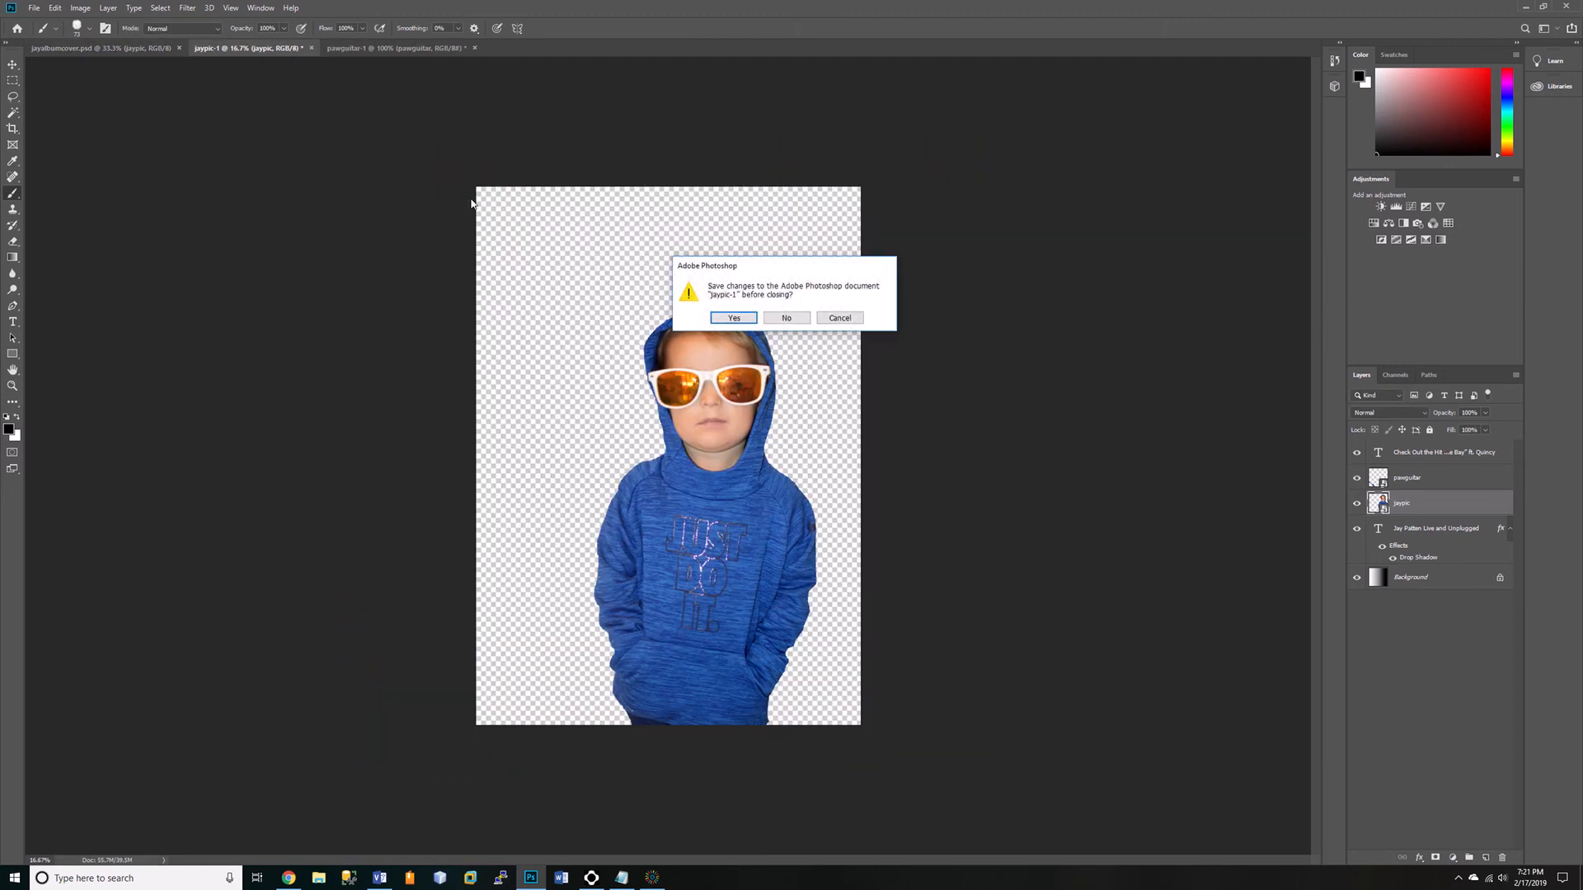
left_click(786, 317)
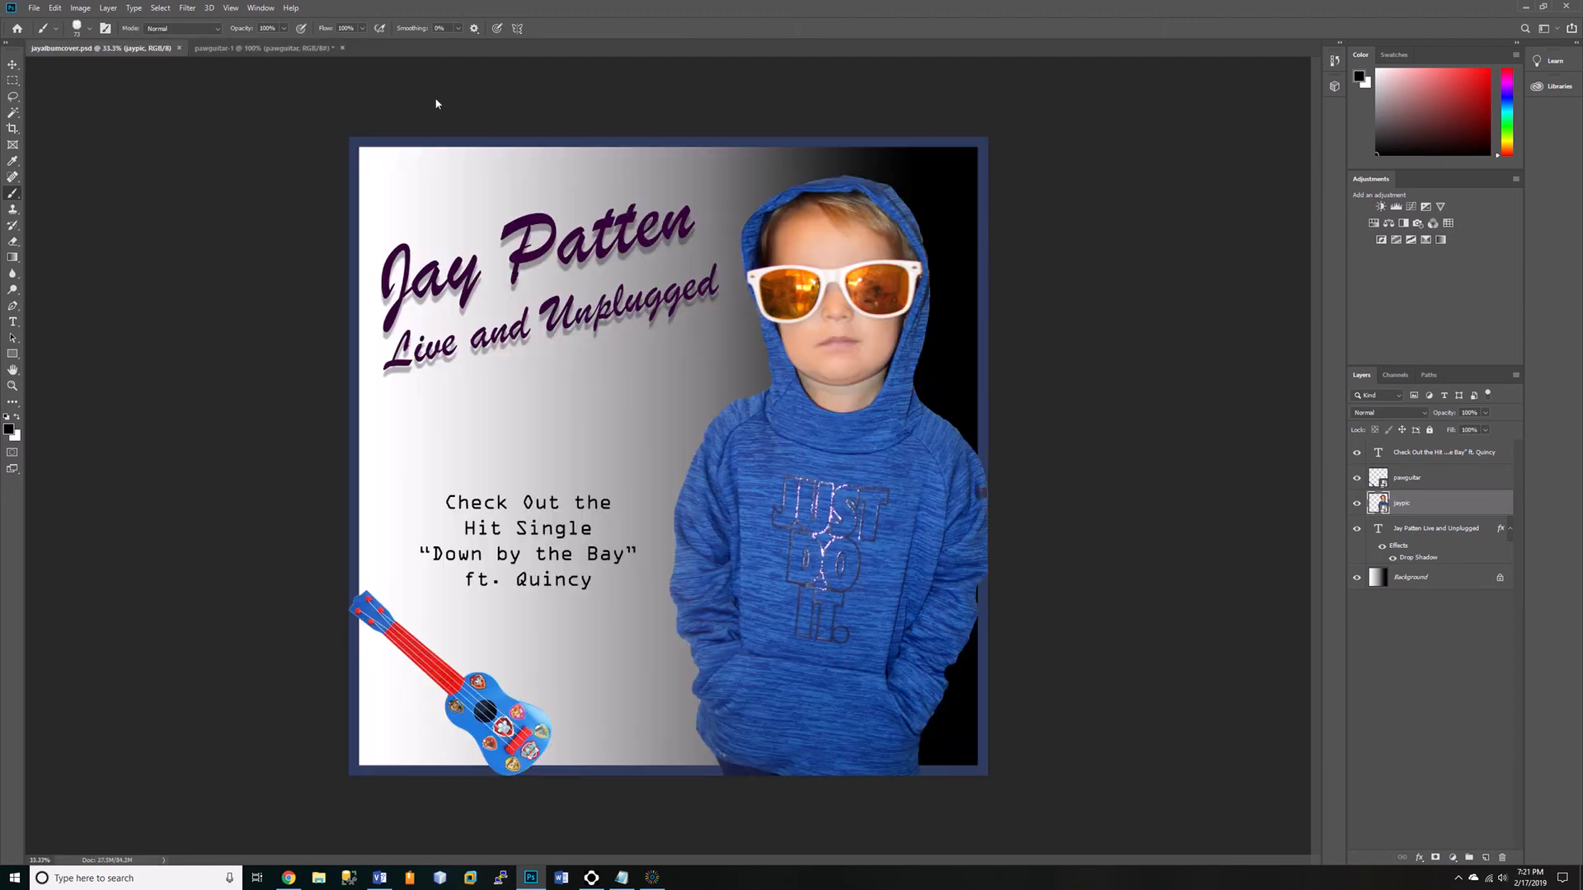
left_click(342, 48)
left_click(799, 320)
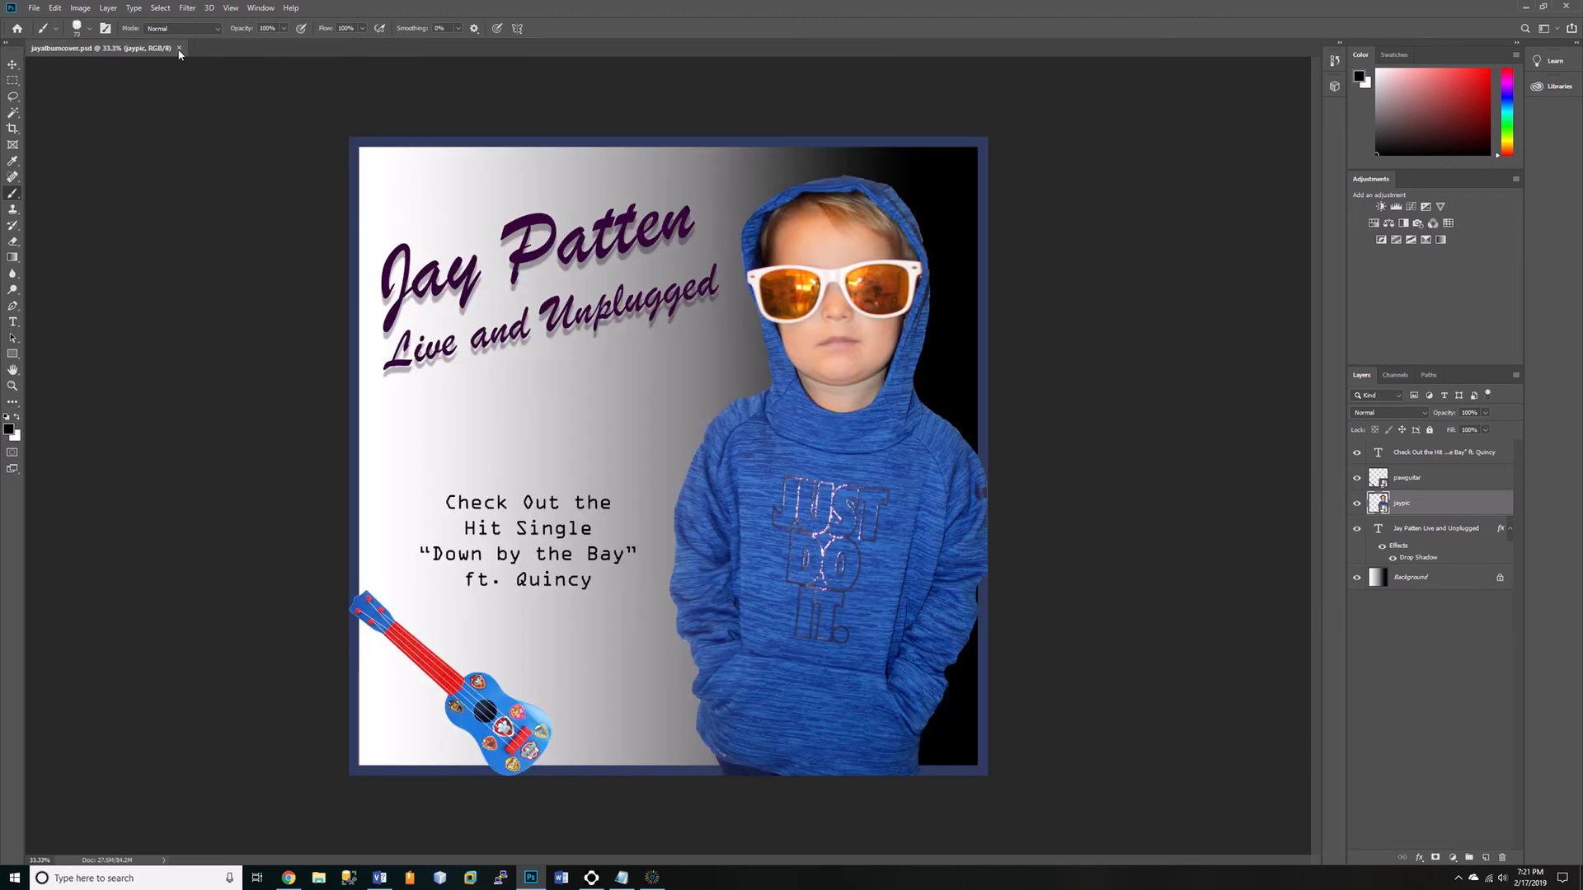